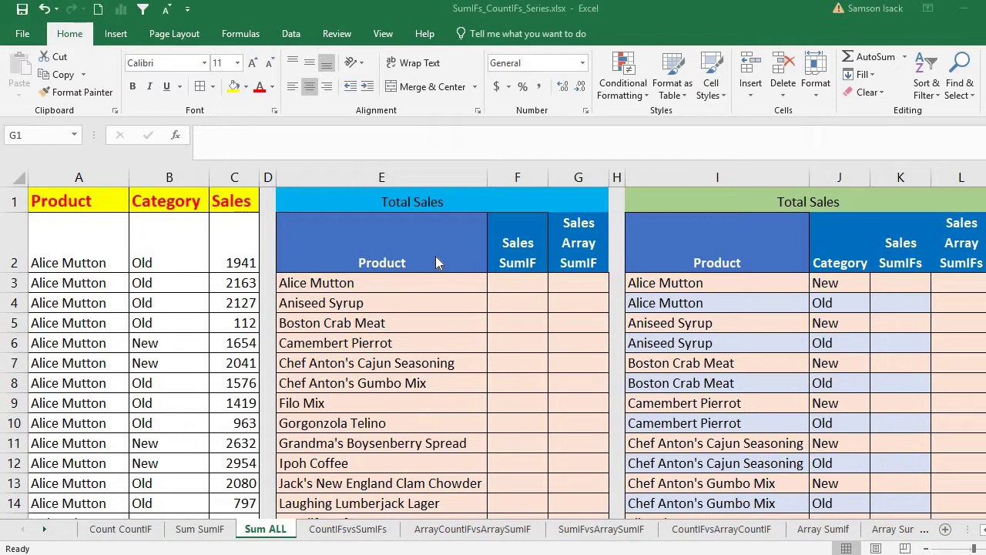
Step: Survey the Product, Category and Sales columns and select the first record A2:C2
click(79, 201)
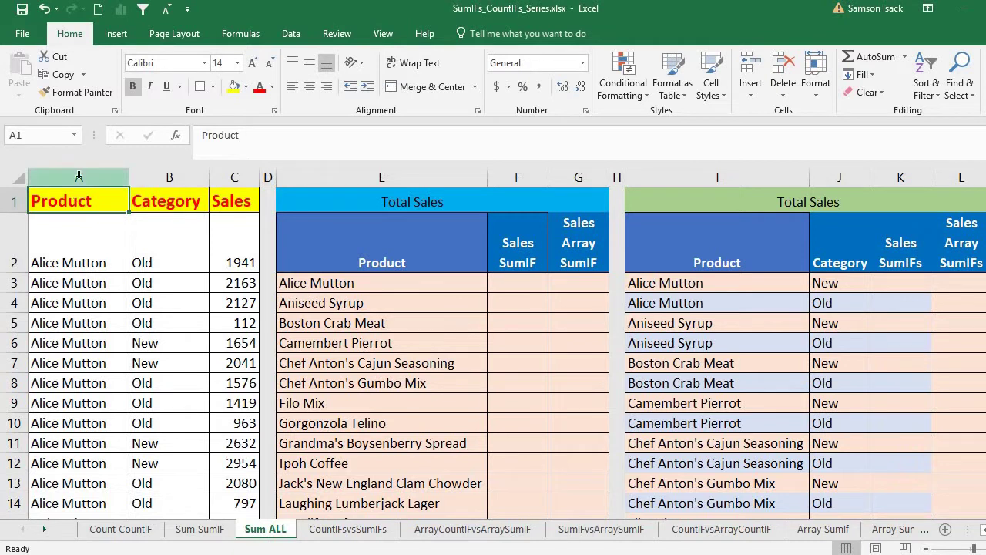
click(163, 200)
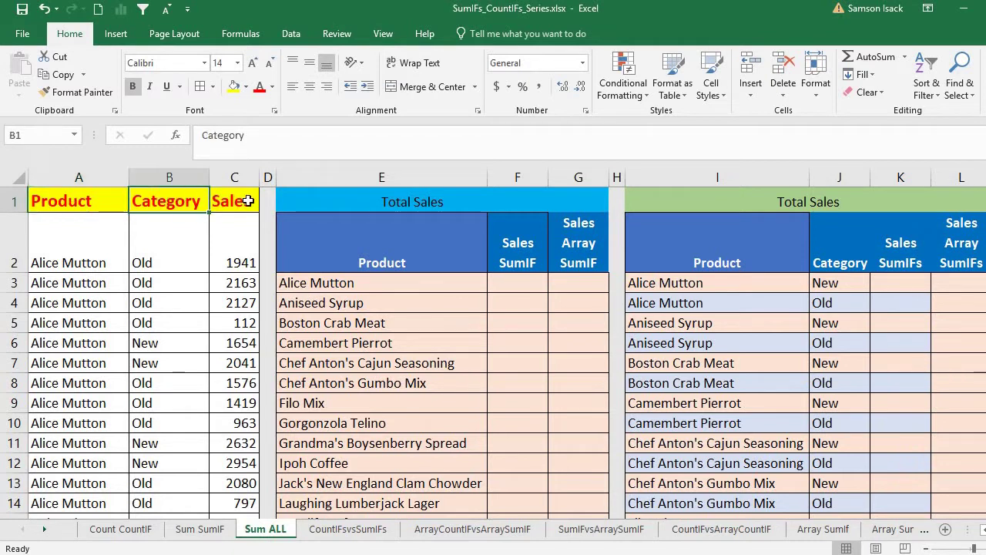
click(242, 200)
click(106, 201)
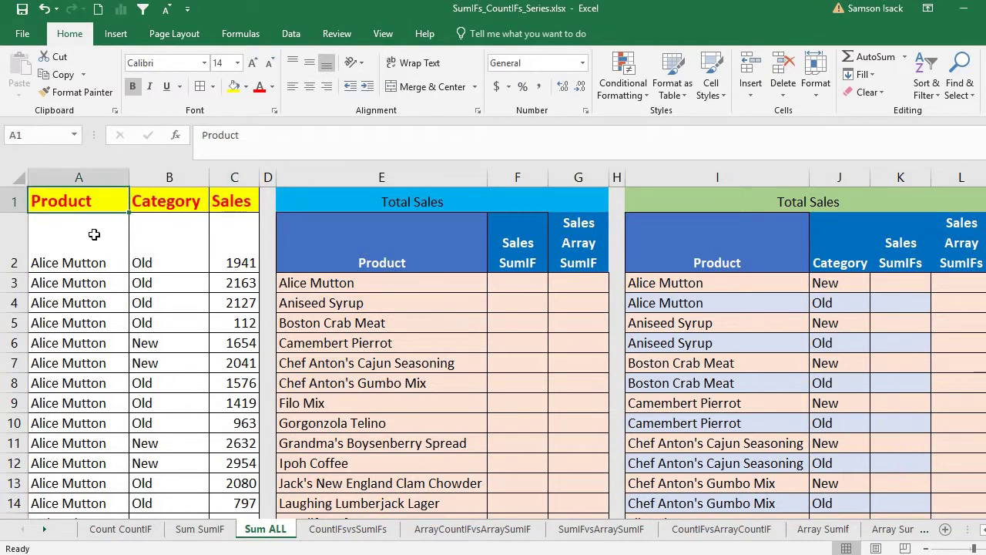
drag(88, 239, 91, 485)
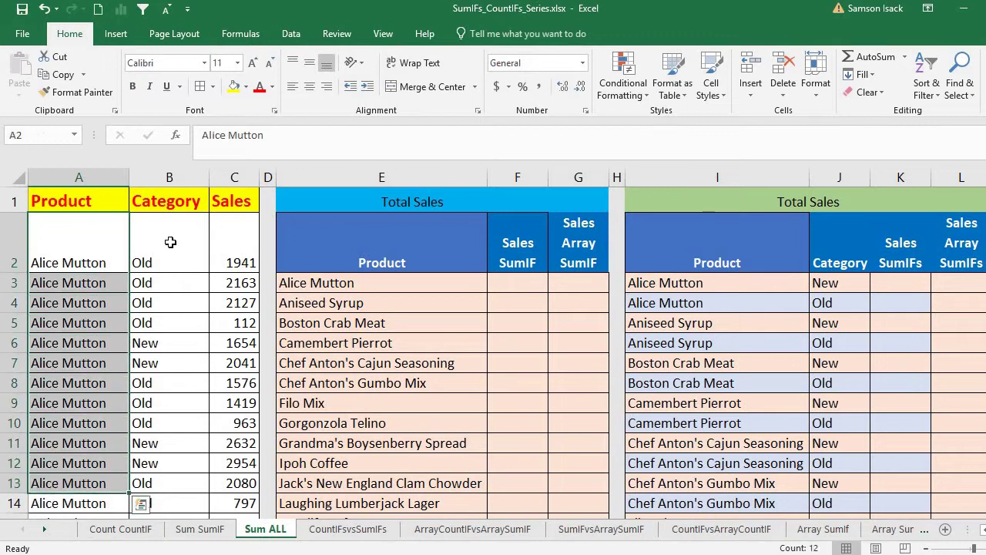
drag(170, 242, 212, 445)
click(224, 235)
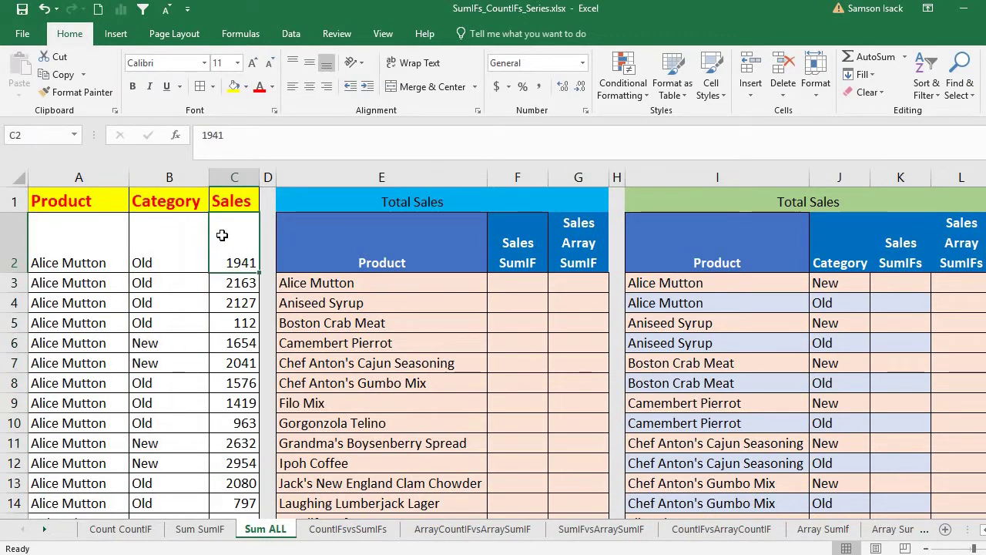
click(93, 257)
drag(177, 259, 168, 377)
click(170, 267)
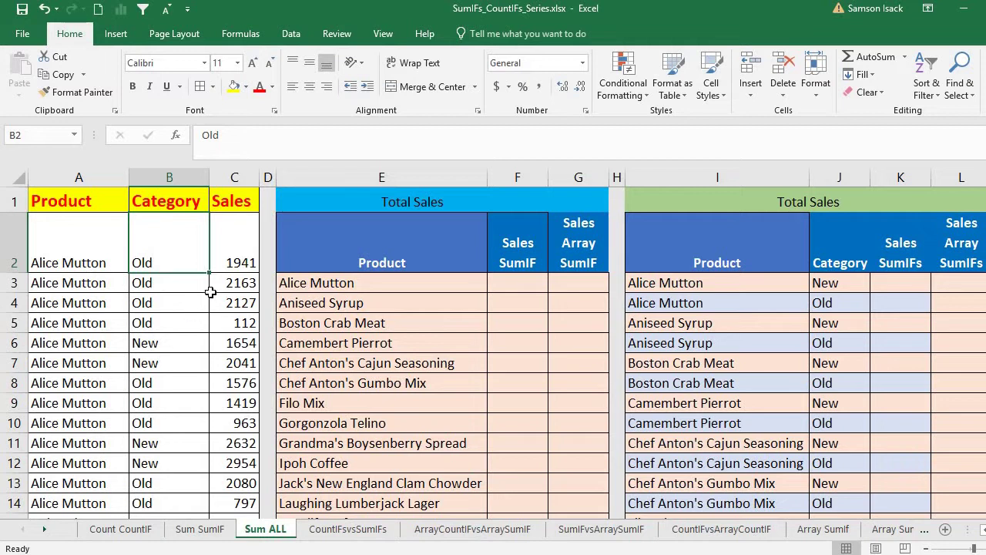
click(235, 250)
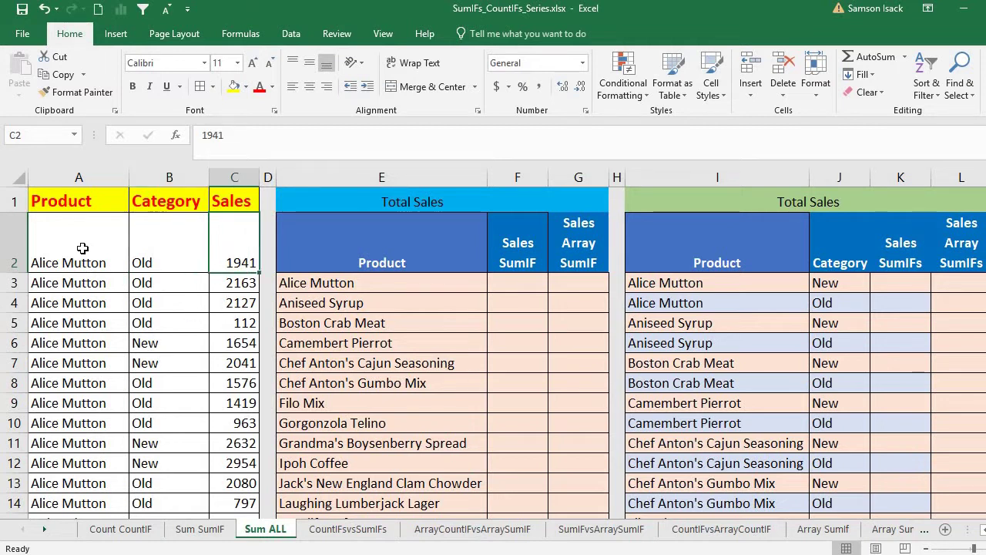
drag(82, 248, 228, 248)
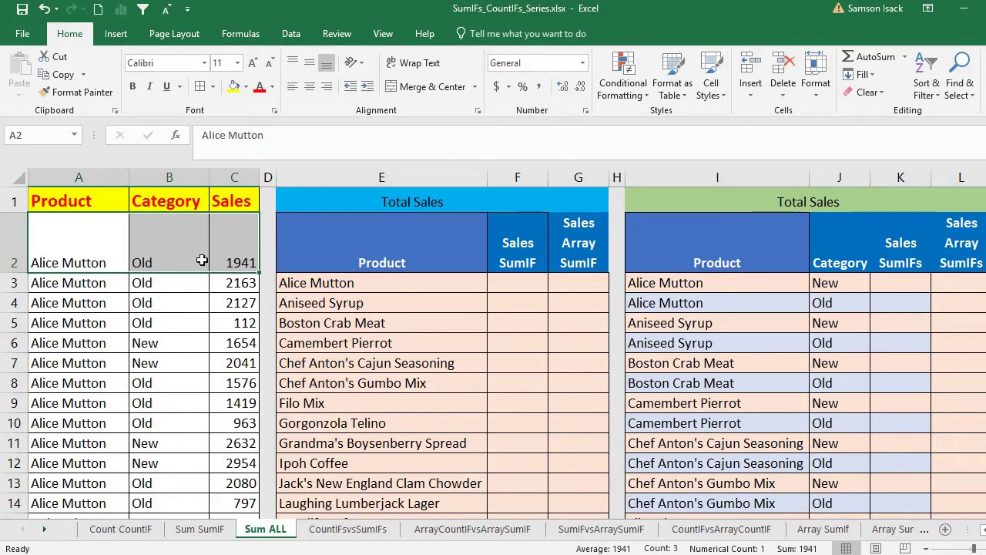
Step: Point out the first record's values: product in A2, Old in B2, 1941 in C2
click(96, 259)
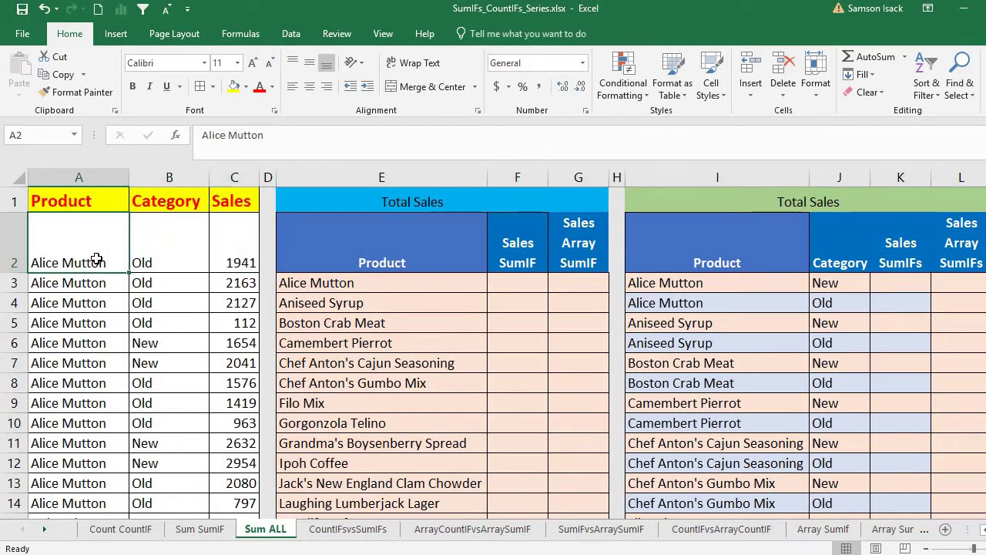
click(198, 260)
click(211, 260)
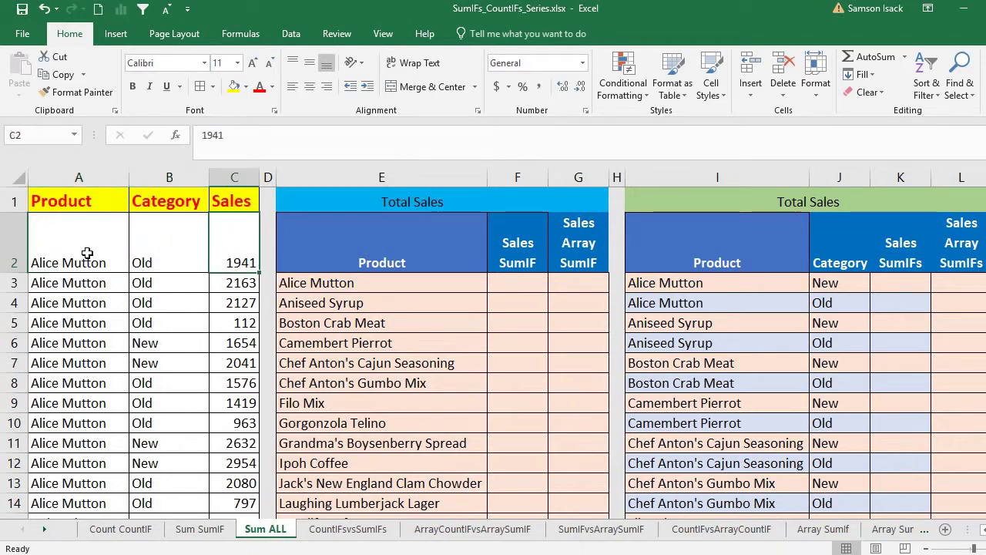
click(84, 253)
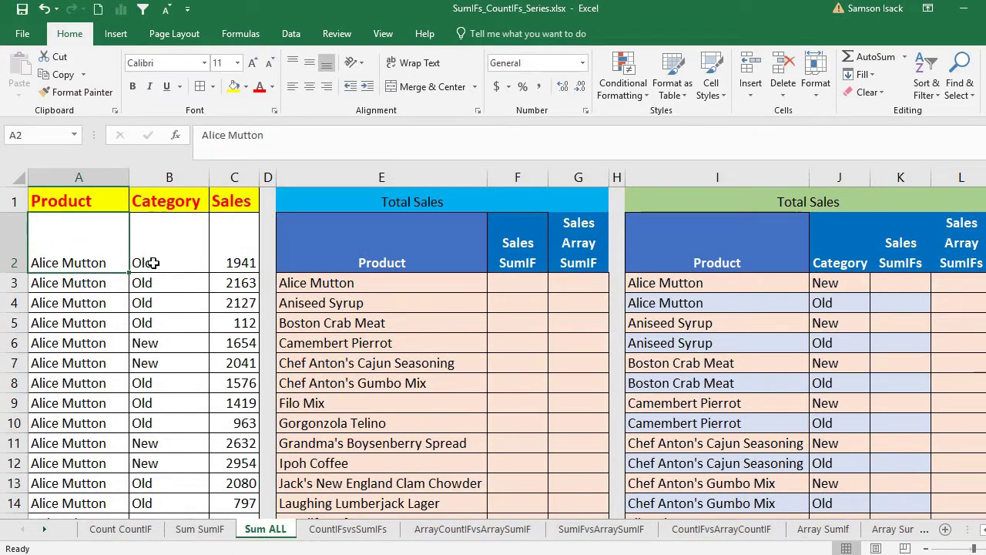
click(244, 264)
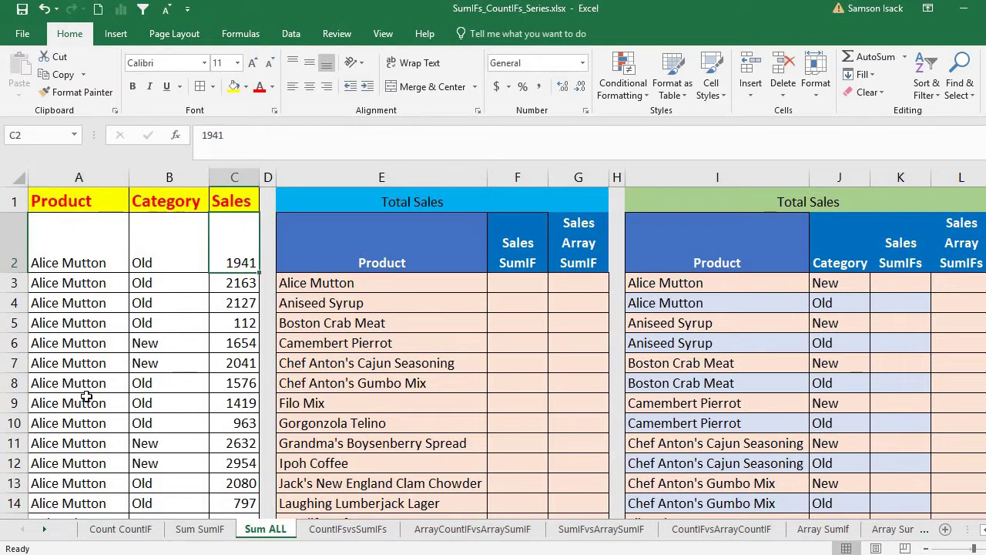
click(108, 249)
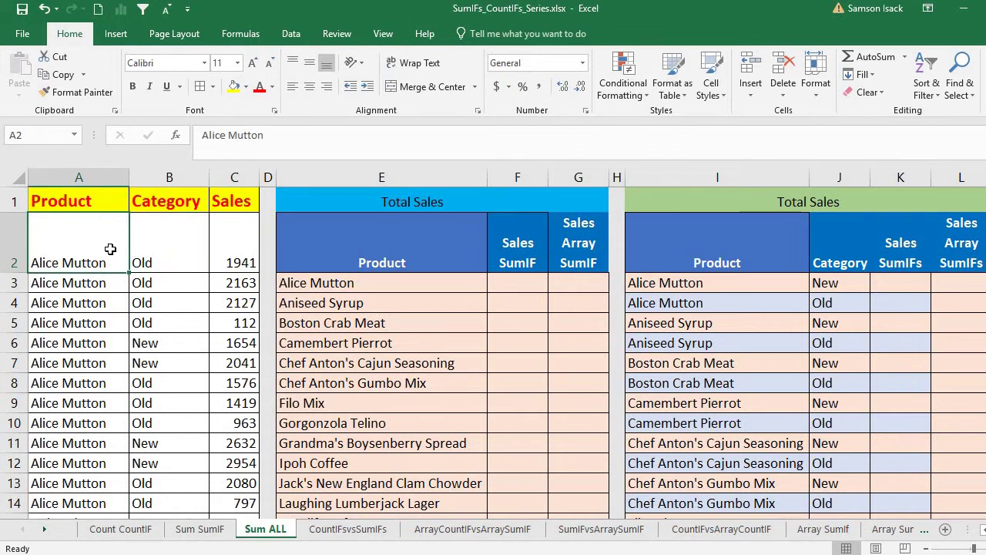
Step: Confirm the product list ends at row 278 and select the records in rows 2–4
key(ctrl+Down)
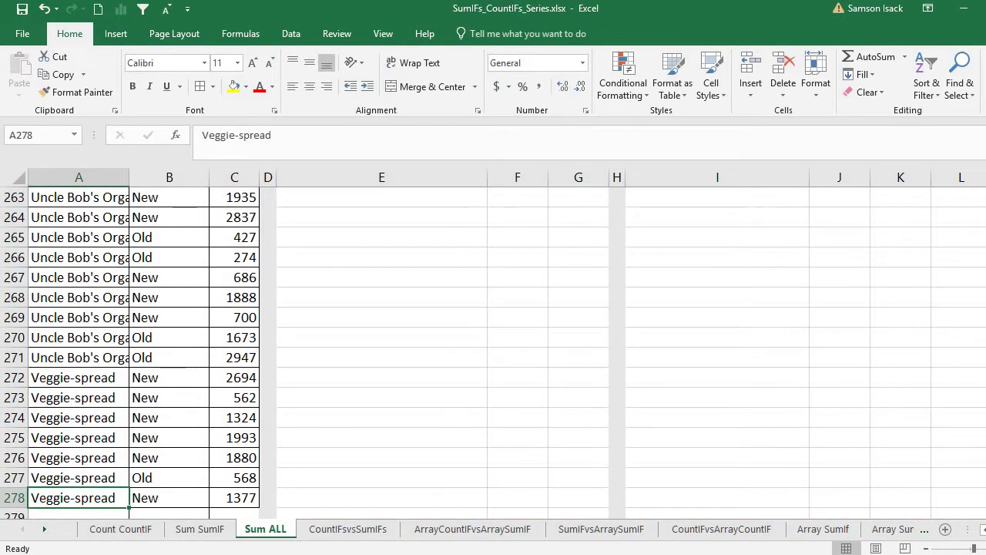
scroll(493, 352, up, 20)
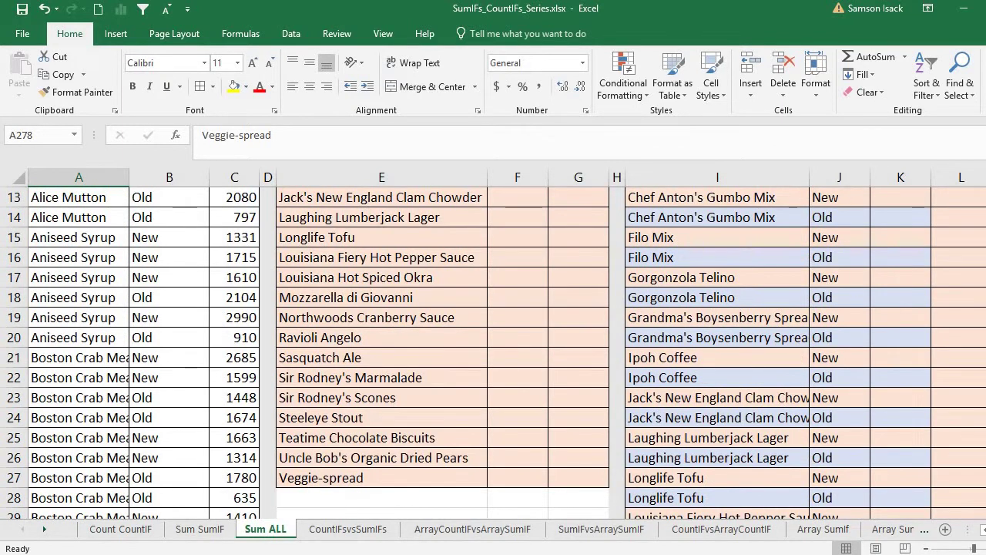
scroll(120, 255, up, 4)
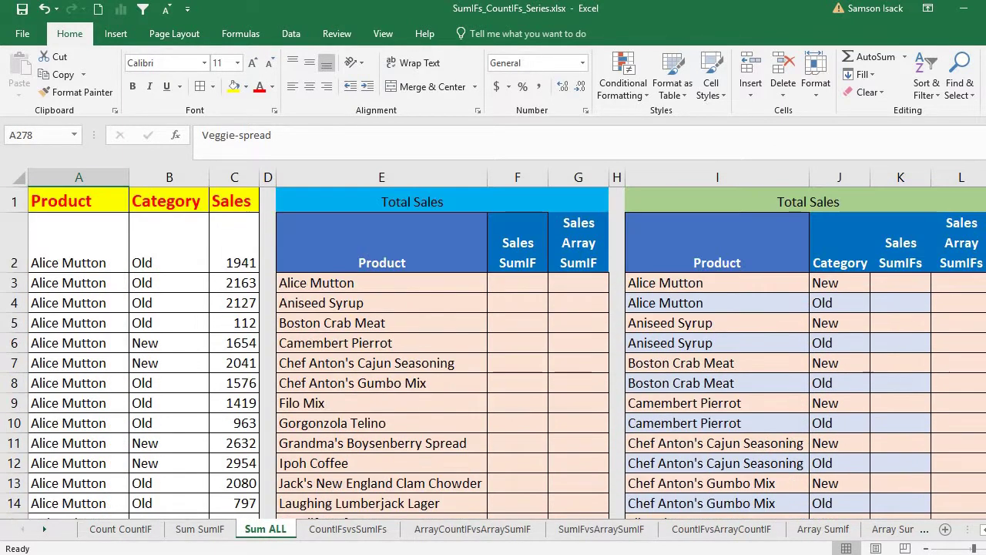
click(121, 254)
drag(90, 249, 84, 505)
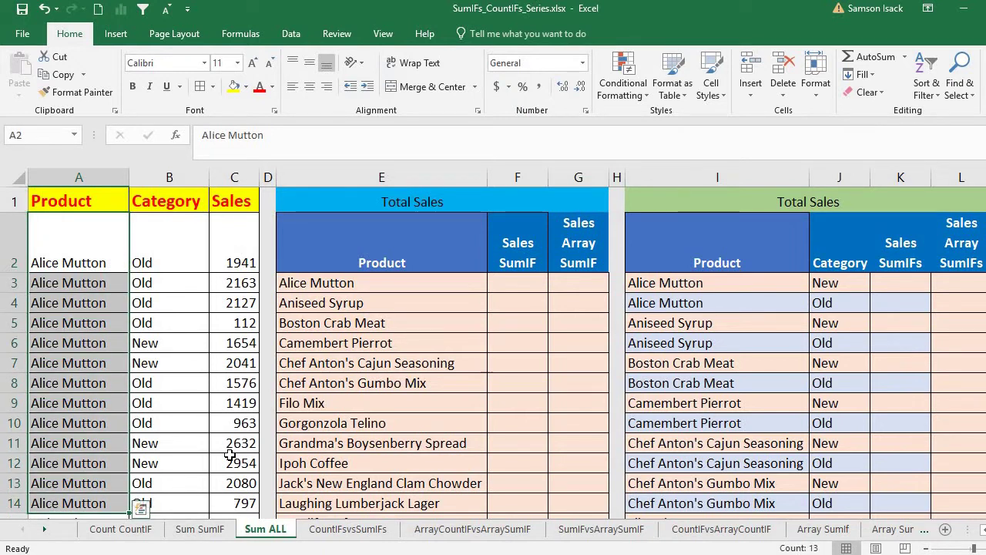
click(194, 256)
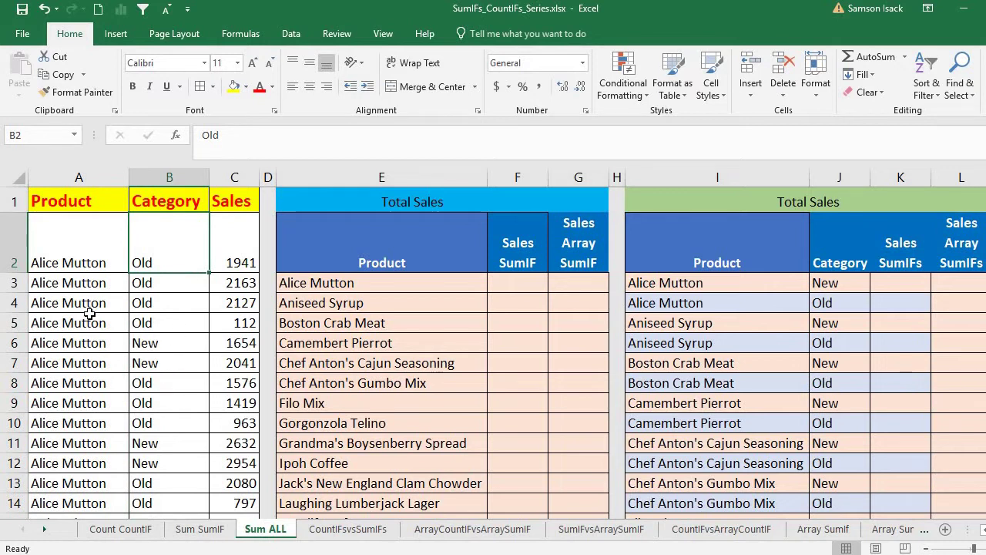
drag(93, 259, 231, 262)
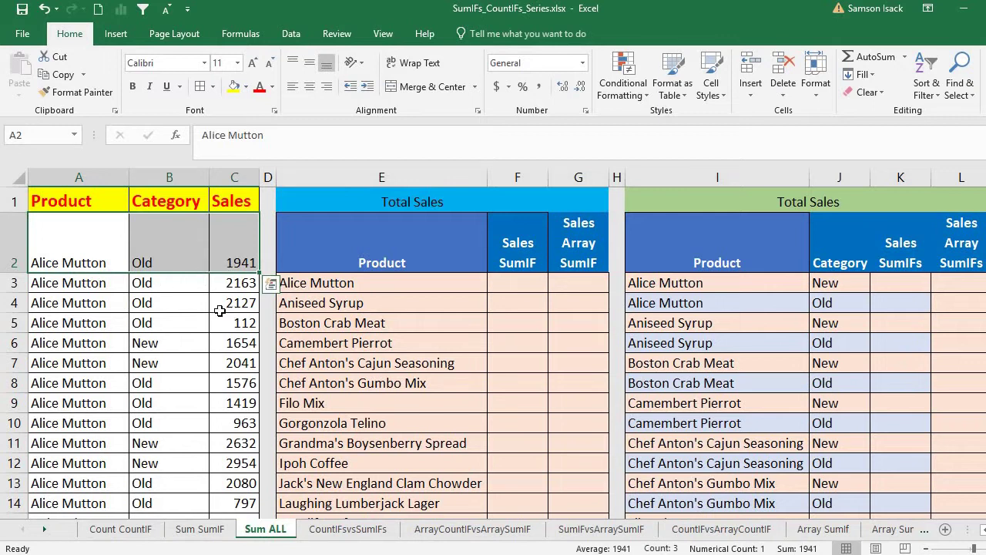
drag(229, 304, 93, 261)
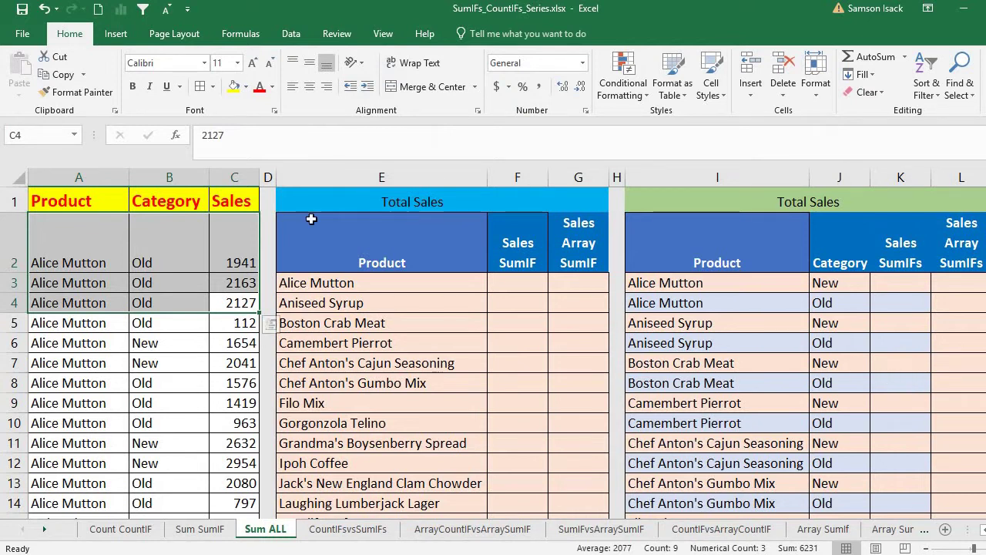
click(105, 244)
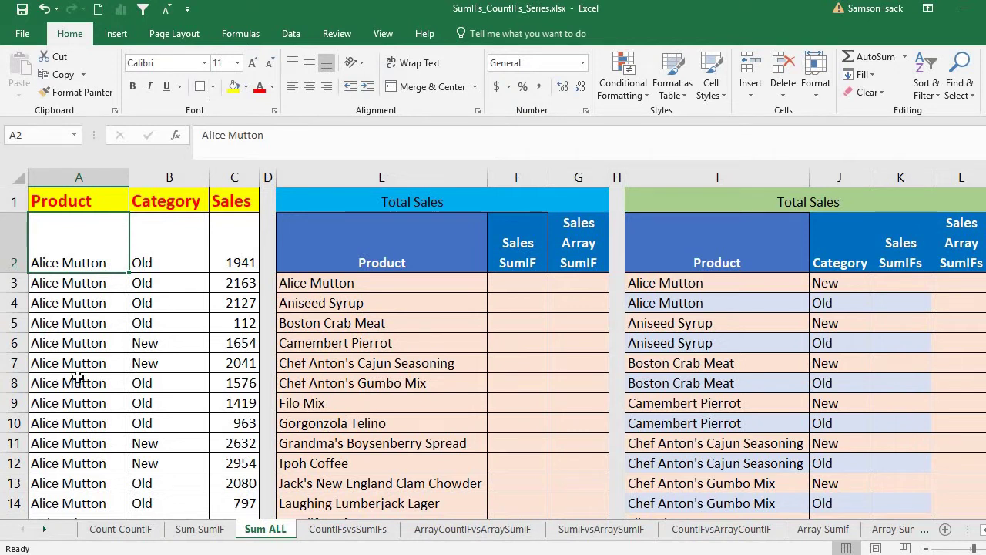
Step: Delete all four defined names (Product_List, ProductList, Records, Sales) in Name Manager
click(240, 34)
click(434, 91)
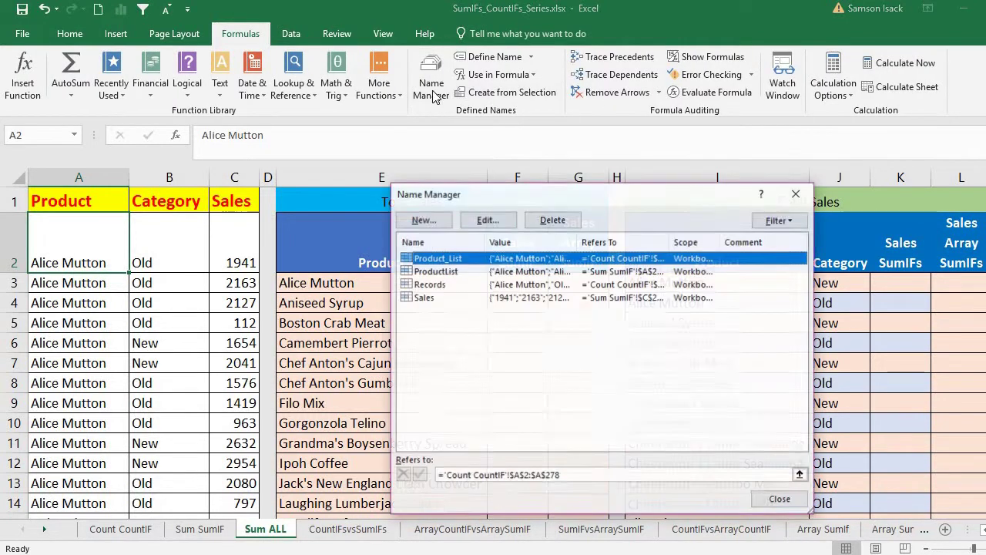
shift+click(507, 298)
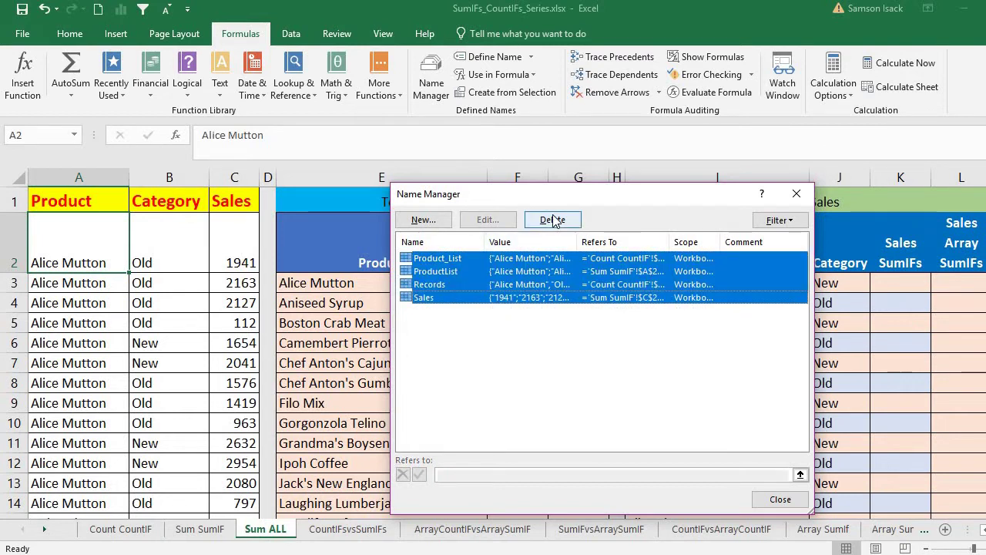
click(553, 220)
click(501, 327)
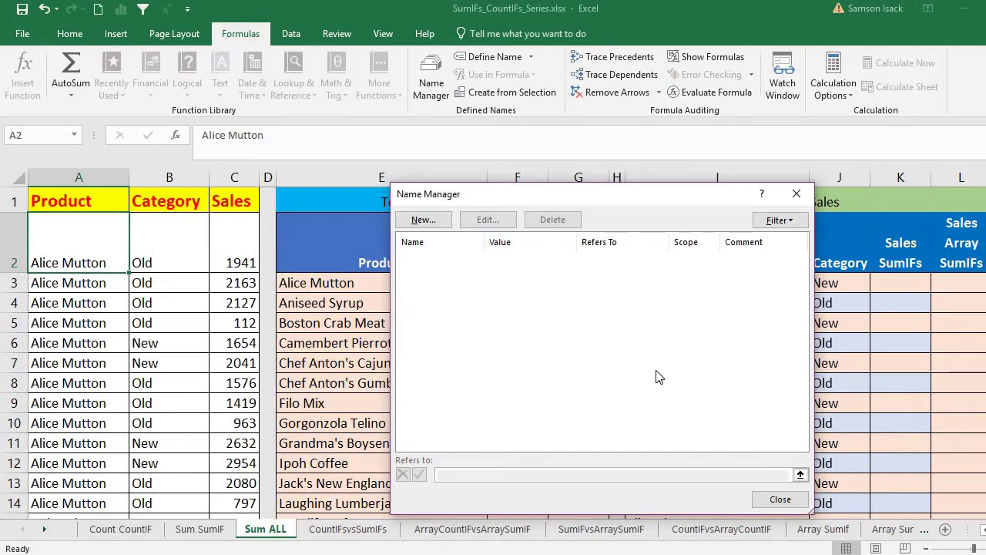
click(780, 500)
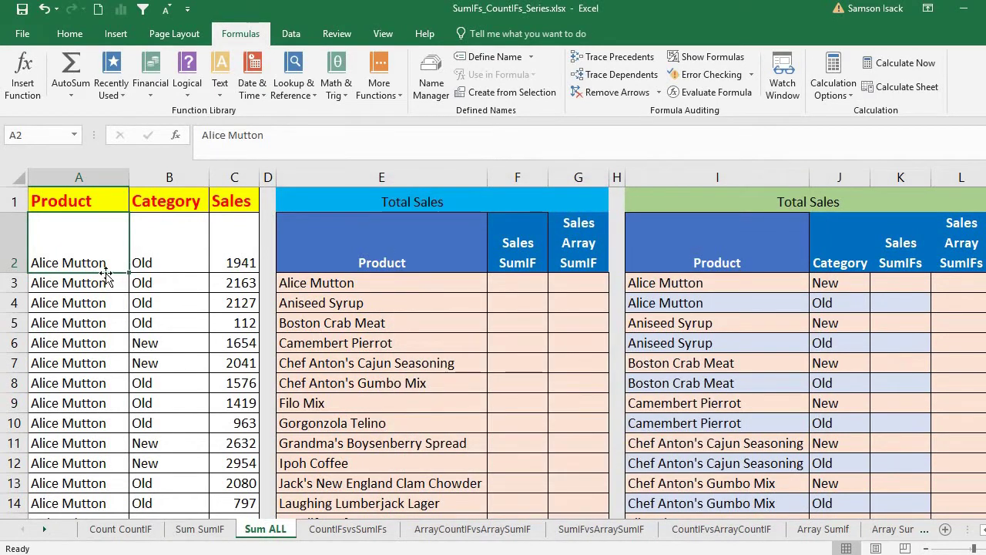
Step: Name the product range A2:A278 'Product_List' with Define Name
drag(86, 231, 86, 304)
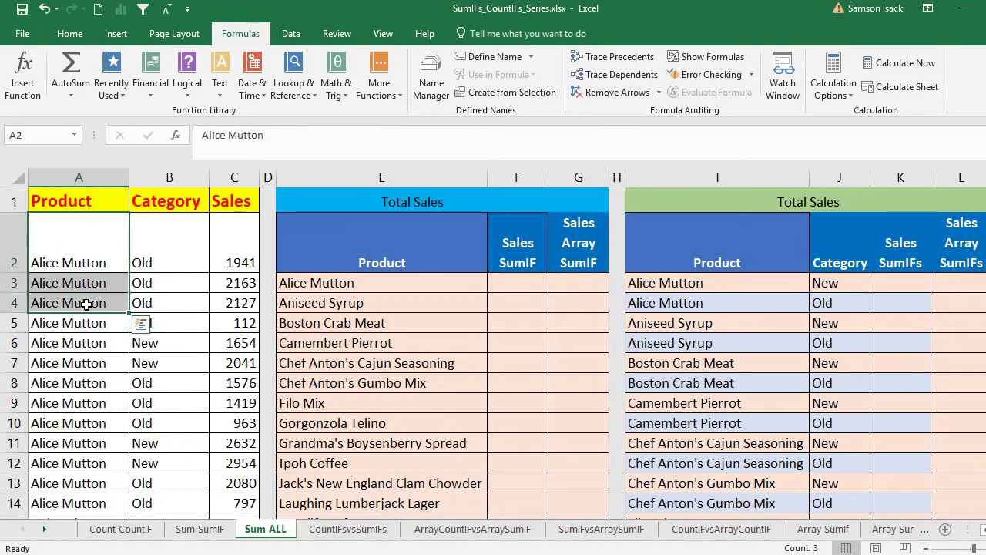
key(ctrl+shift+Down)
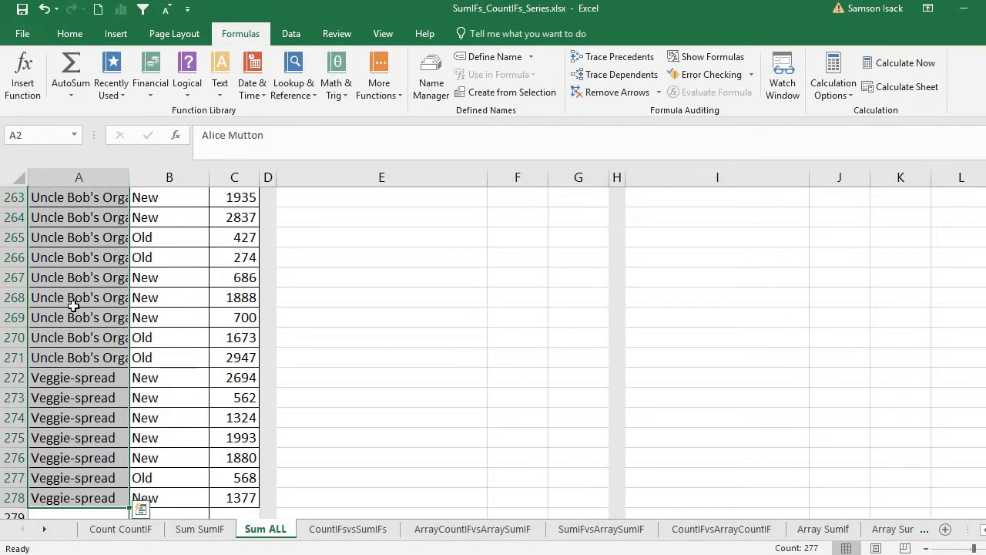
right_click(78, 228)
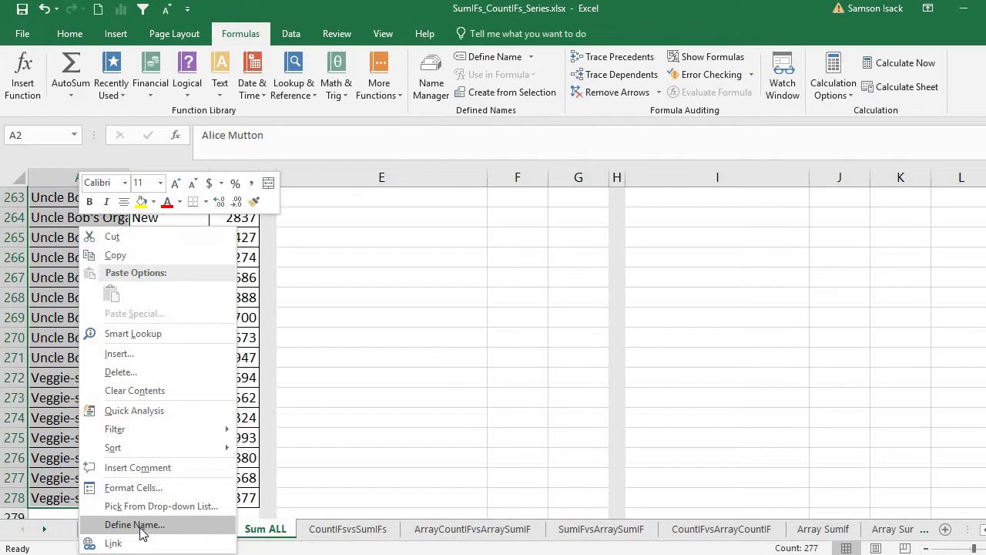
click(135, 524)
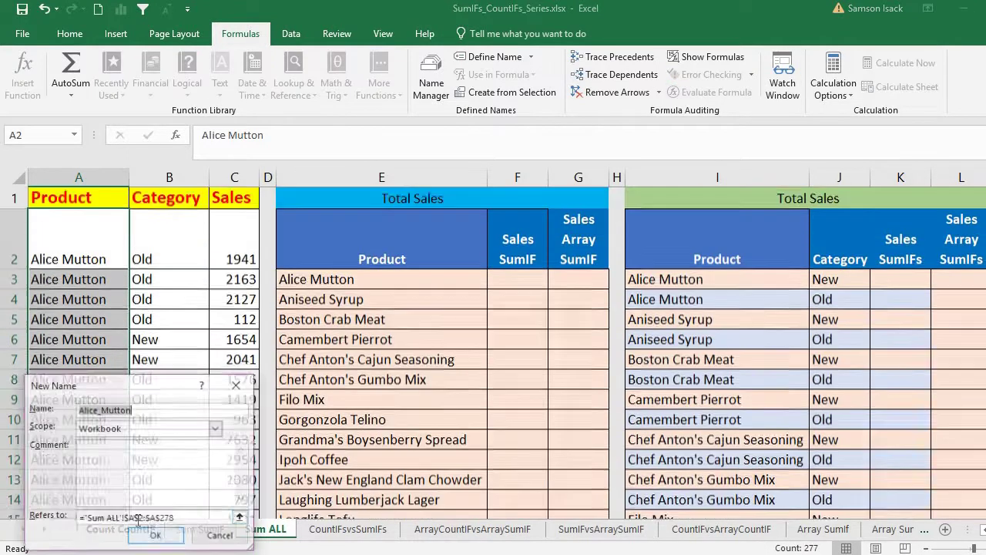
text(Pr)
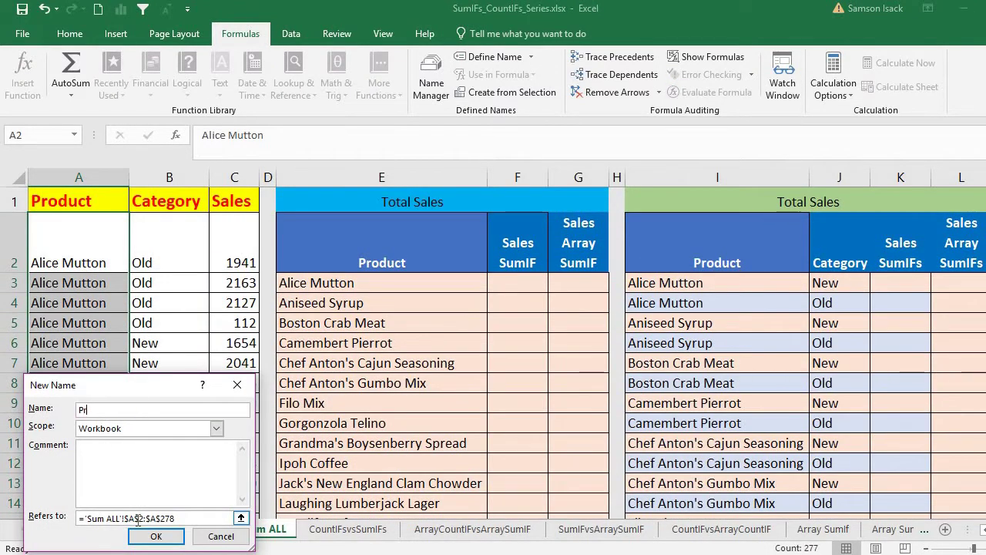
text(oduct_List)
click(157, 536)
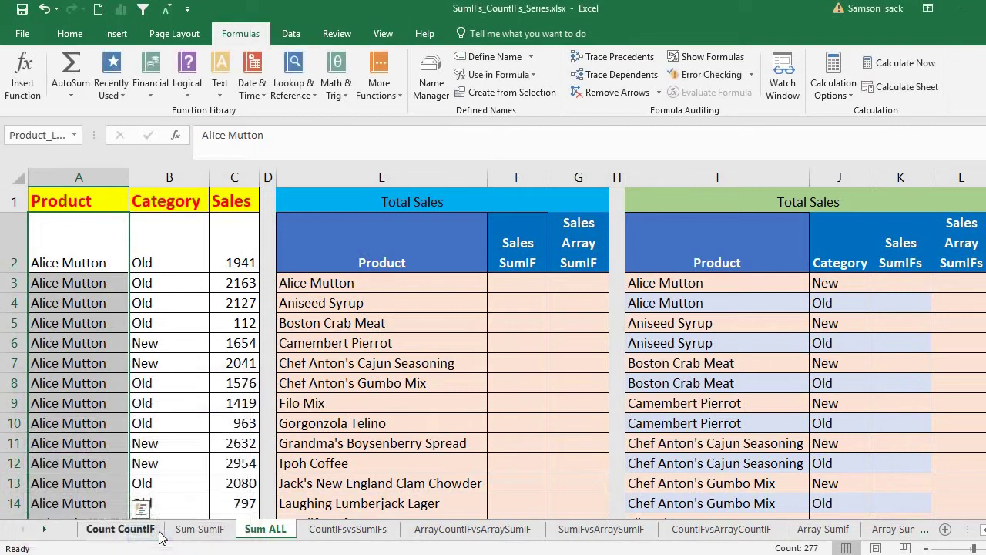
Step: Define the name Category_List for the category range B2:B278
click(167, 241)
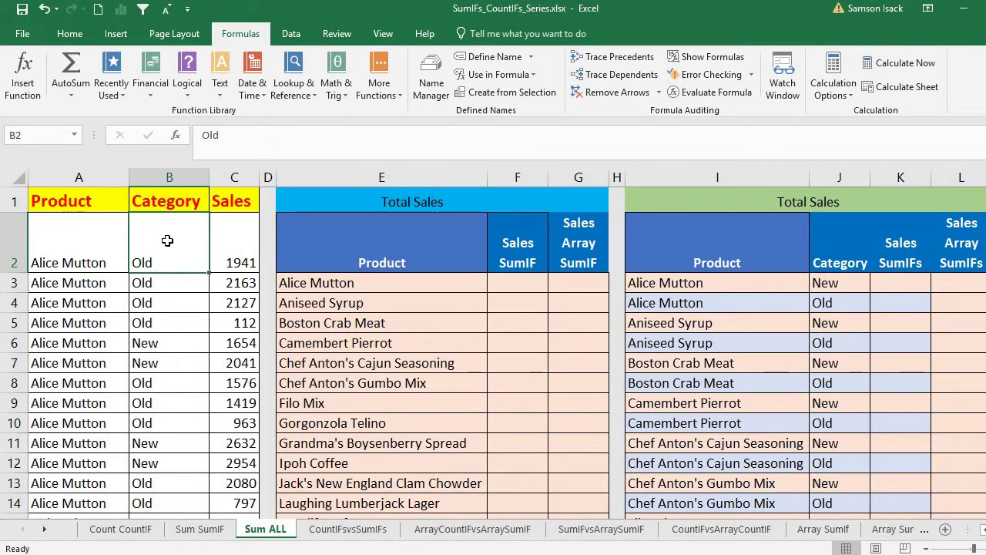
key(ctrl+shift+Down)
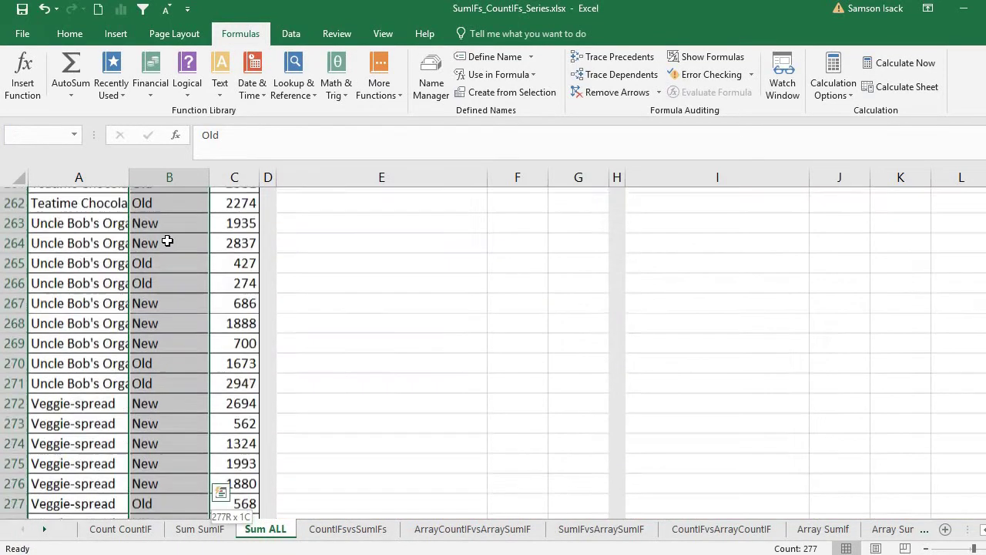
right_click(151, 240)
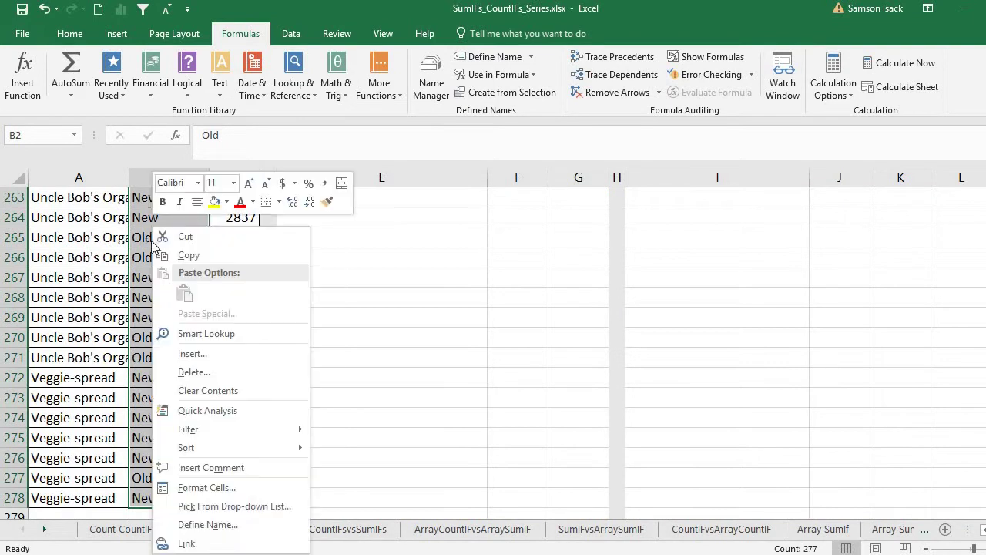
click(215, 525)
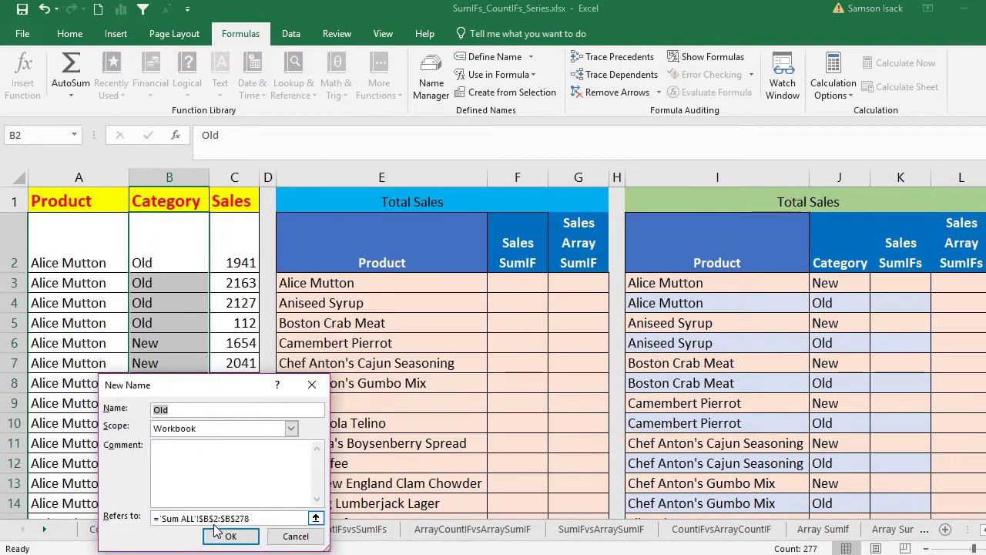
text(Category_Li)
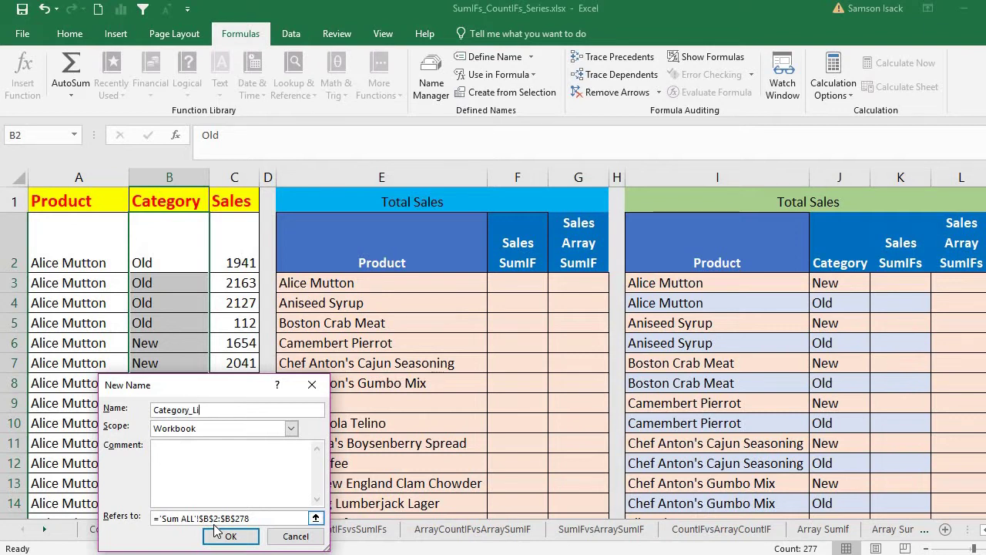
text(st)
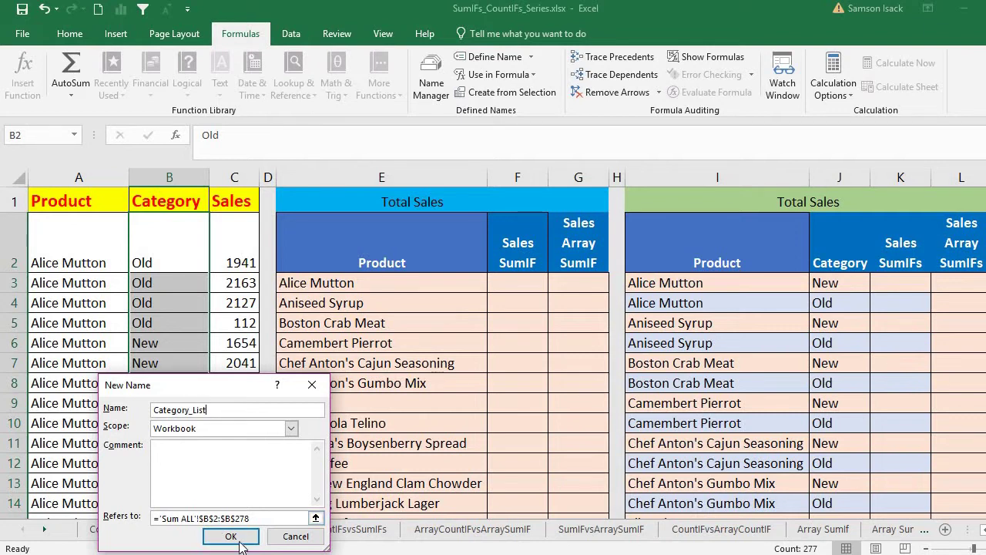
click(239, 539)
drag(235, 247, 235, 303)
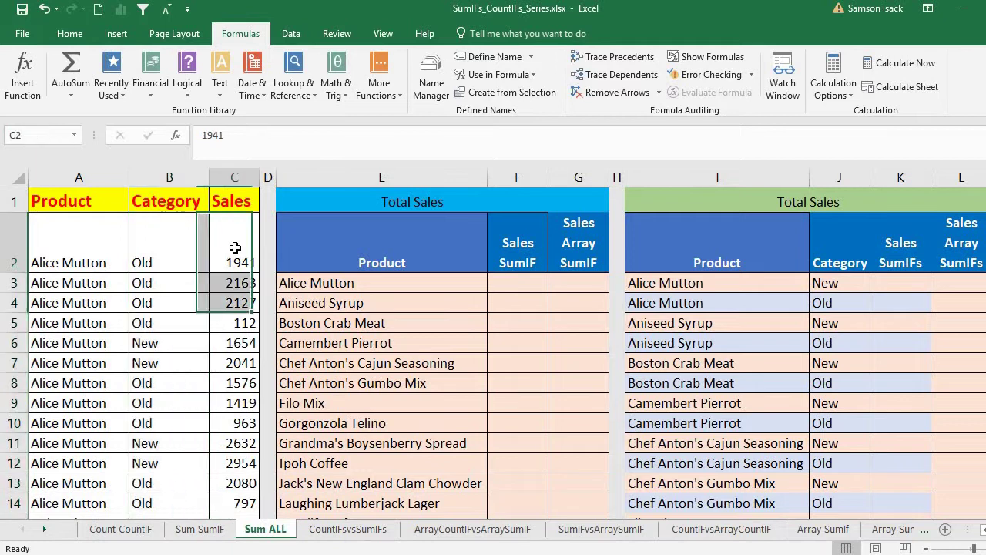
Step: Name the sales range C2:C278 'Sales_Values', extending the suggested name Sales
click(235, 247)
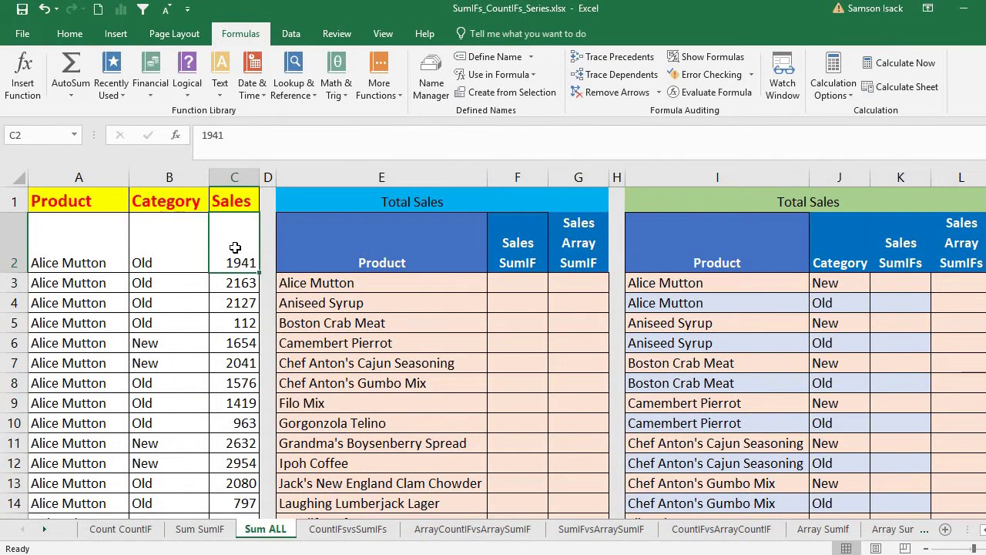
key(ctrl+shift+Down)
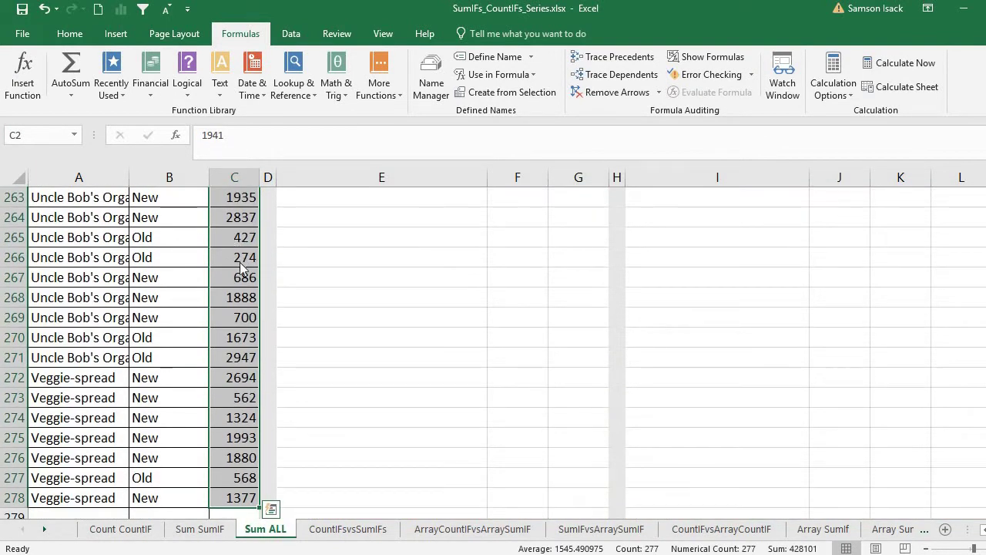
right_click(241, 262)
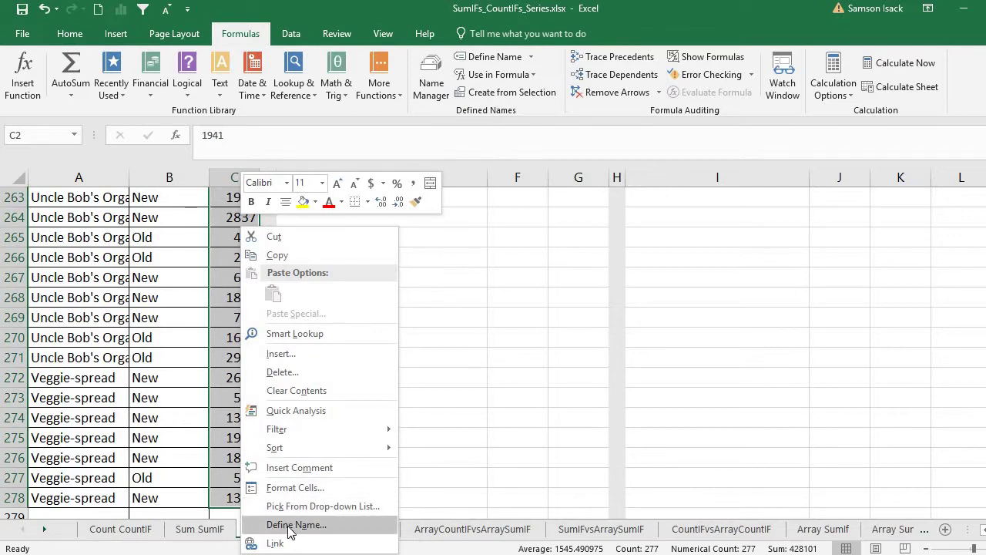
click(291, 524)
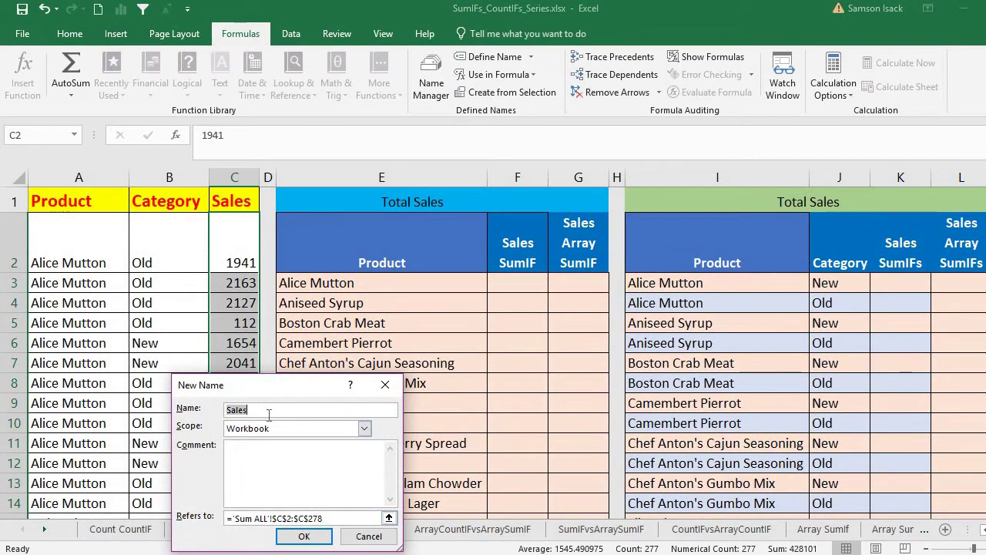
click(266, 413)
text(_V)
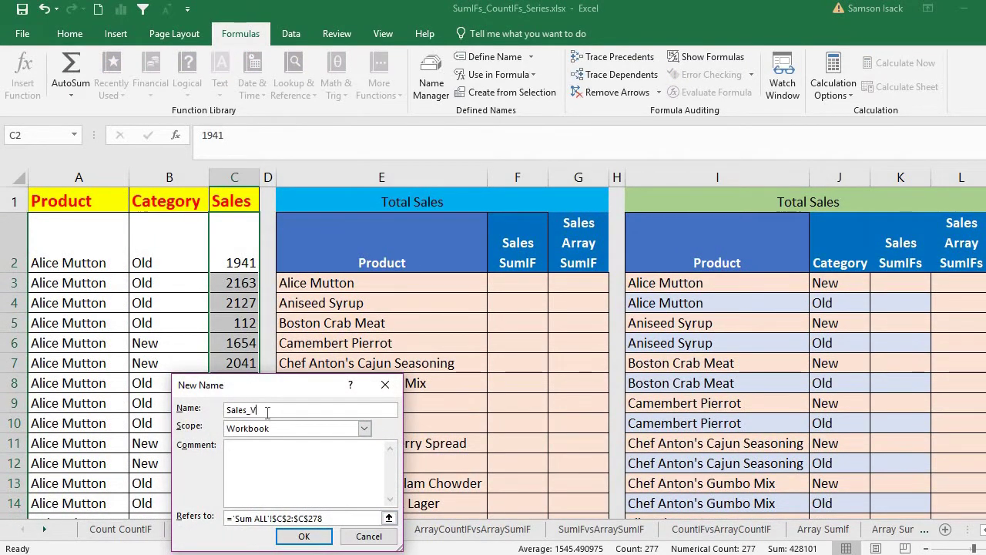
text(alues)
click(304, 536)
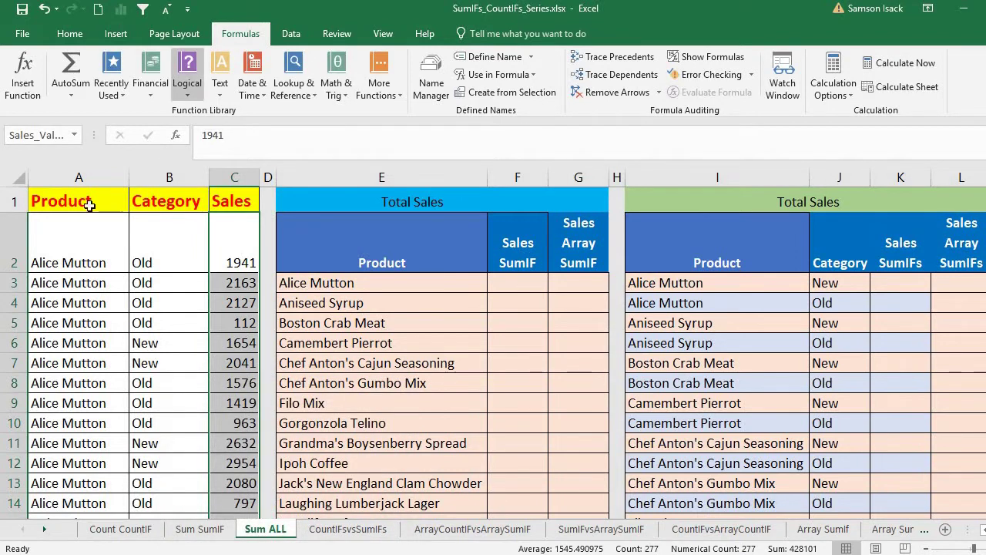
click(123, 232)
Step: Recheck the named data columns, then narrow spacer column D to width 1.14
click(157, 233)
click(250, 254)
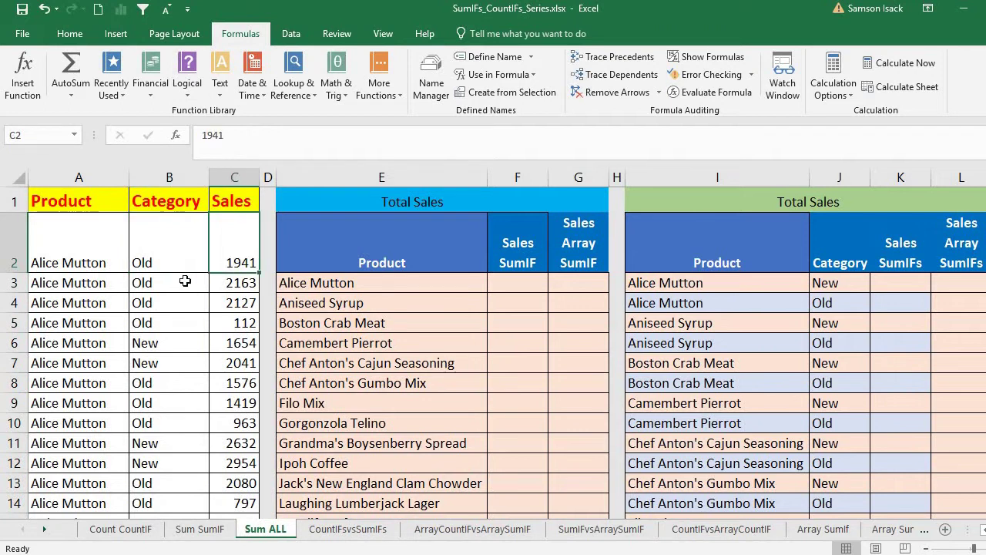
drag(123, 258, 127, 487)
key(ctrl+shift+Down)
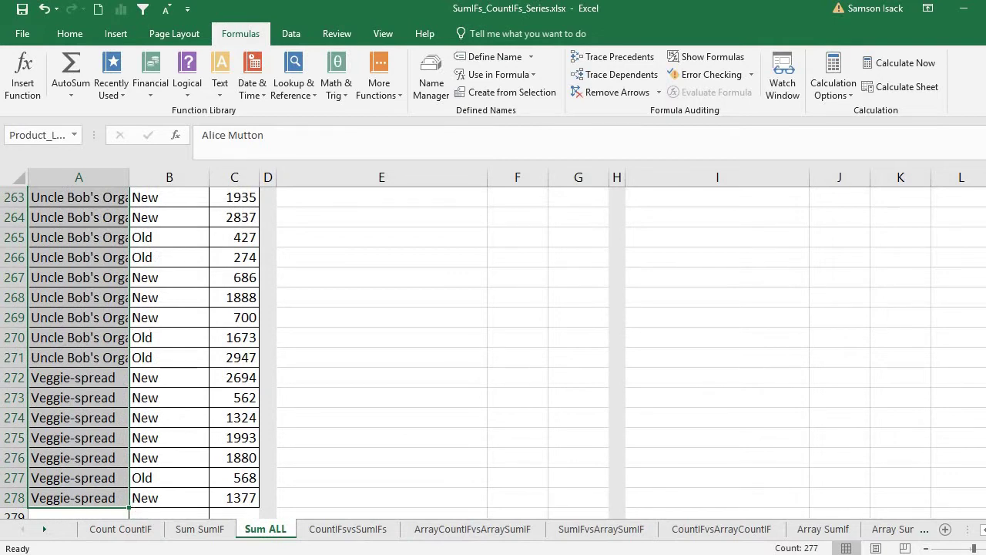
key(ctrl+BackSpace)
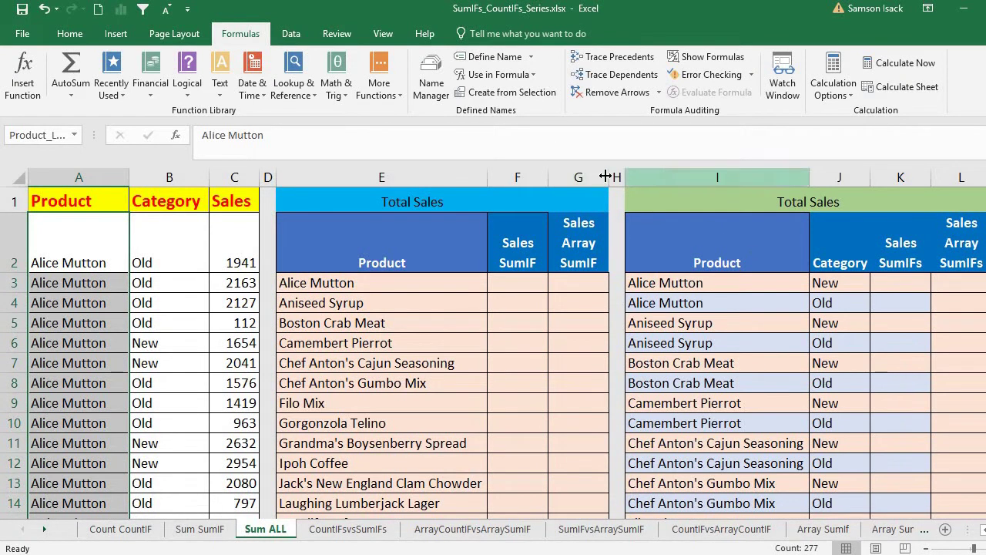
drag(275, 173, 271, 173)
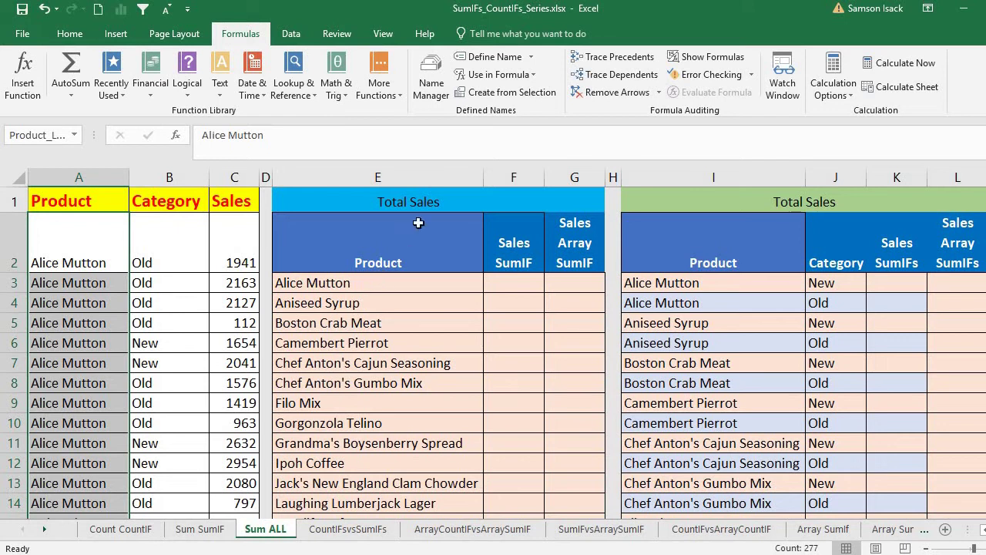
click(431, 201)
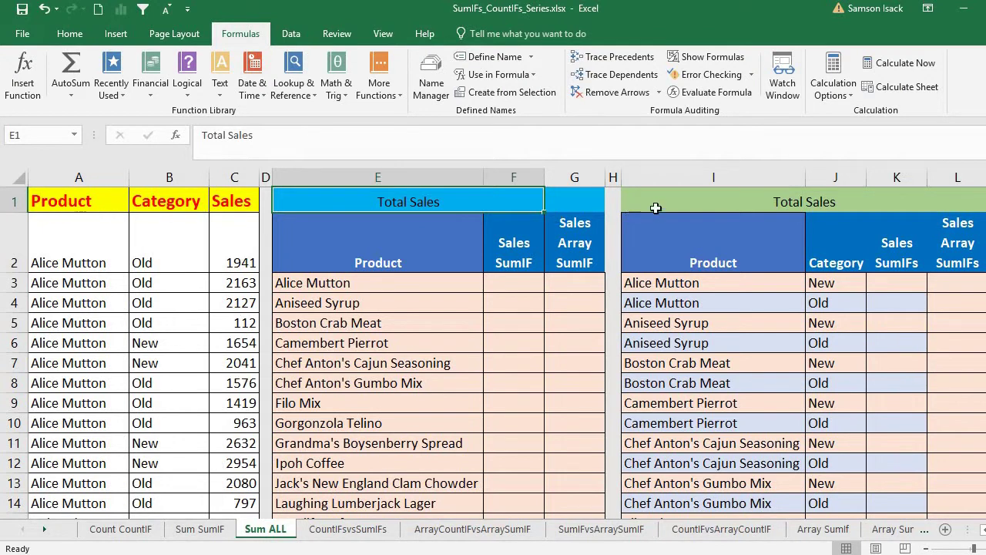
Step: Enter =SUM(Sales_Values) in G1 to show the grand sales total 428101
click(568, 200)
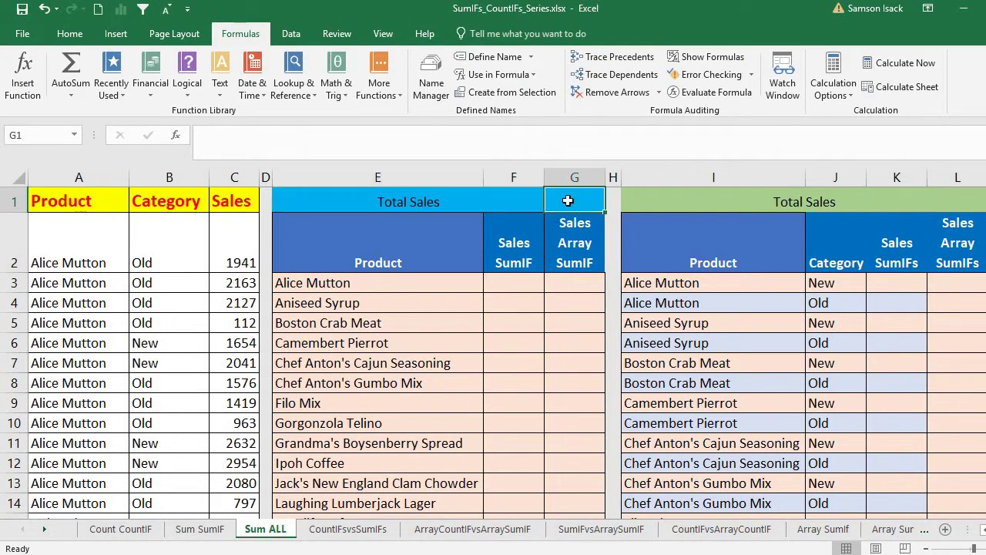
text(=)
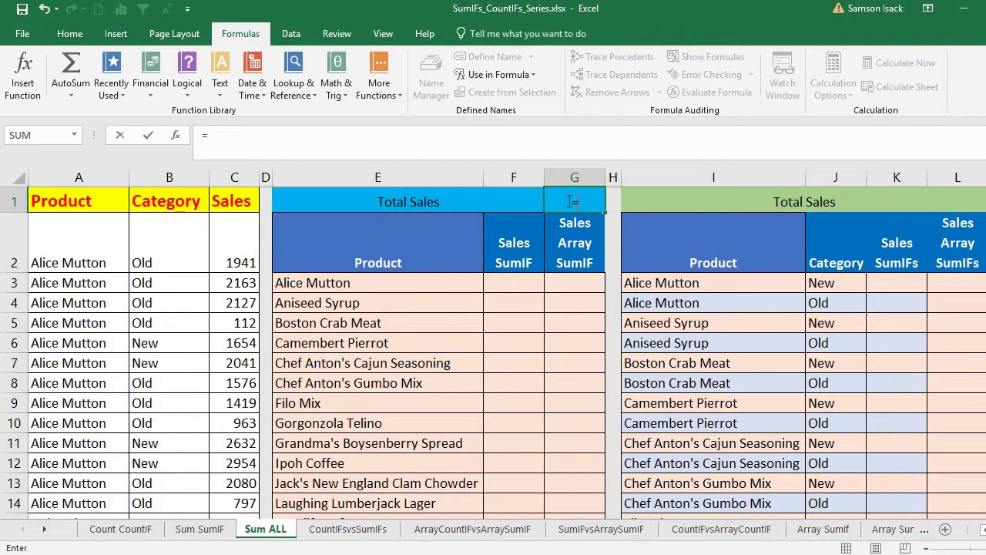
text(Sum()
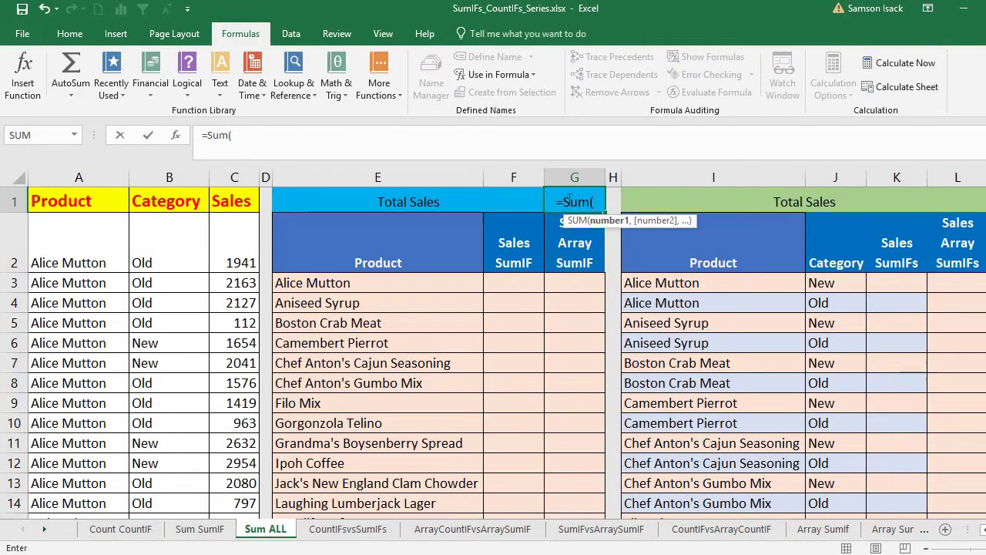
click(241, 244)
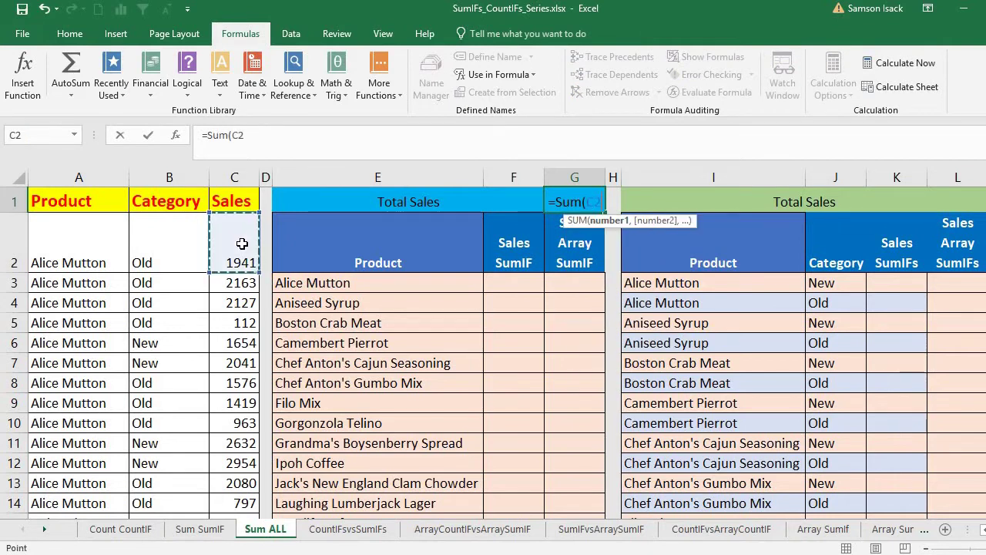
key(ctrl+shift+Down)
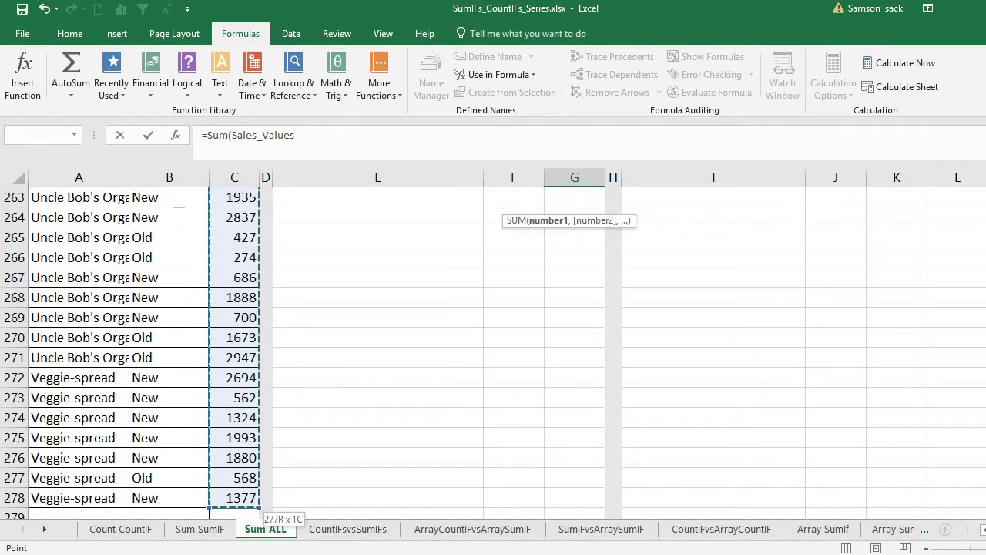
key(ctrl+BackSpace)
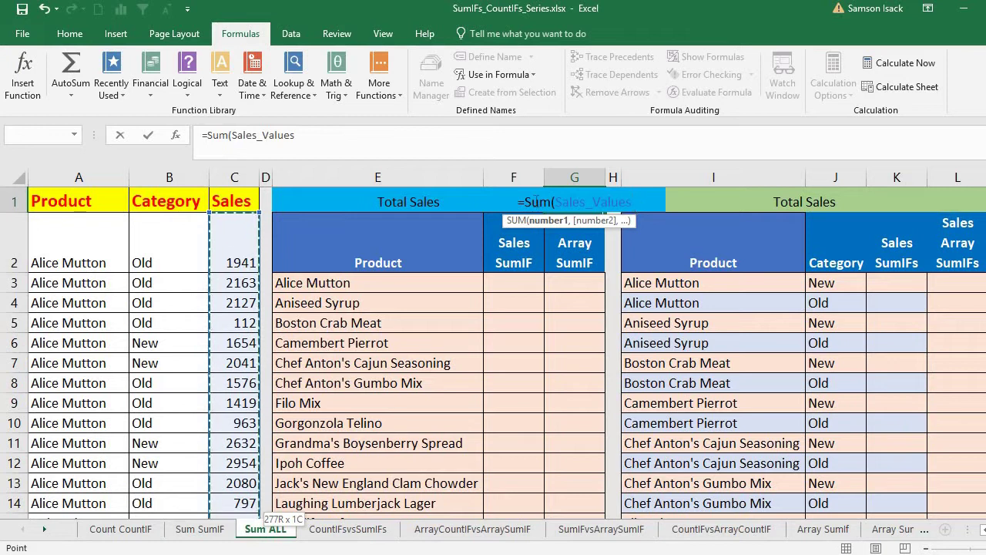
double_click(570, 202)
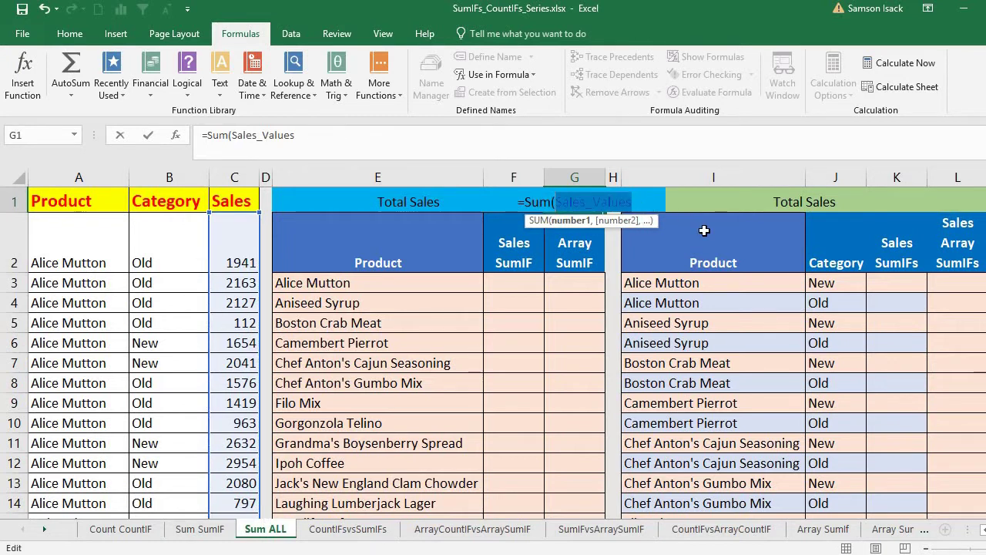
text(Sales)
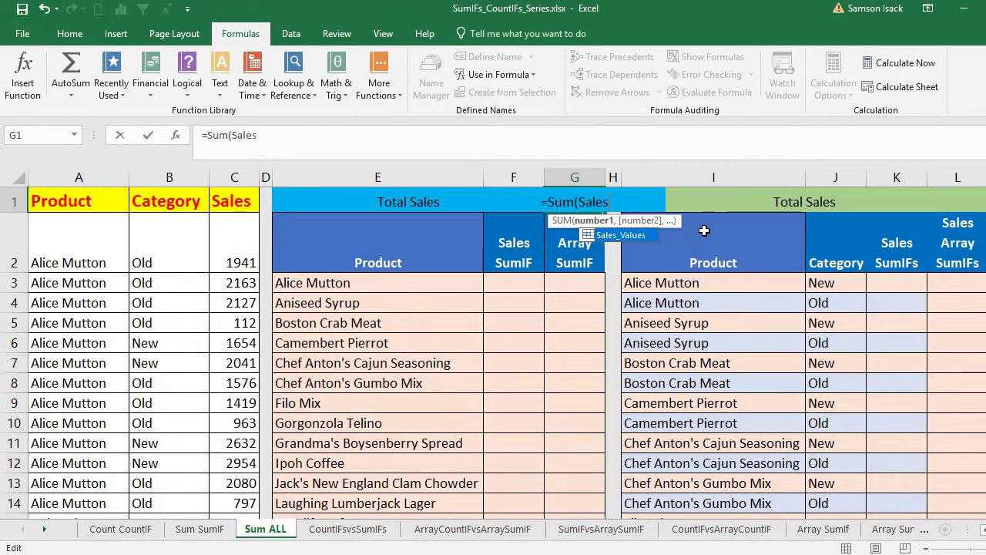
text(_)
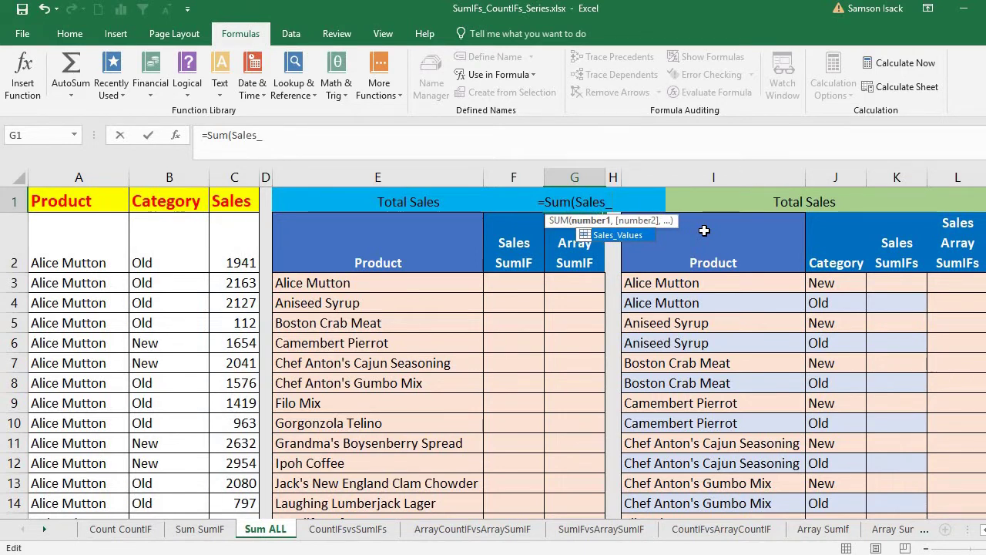
double_click(609, 236)
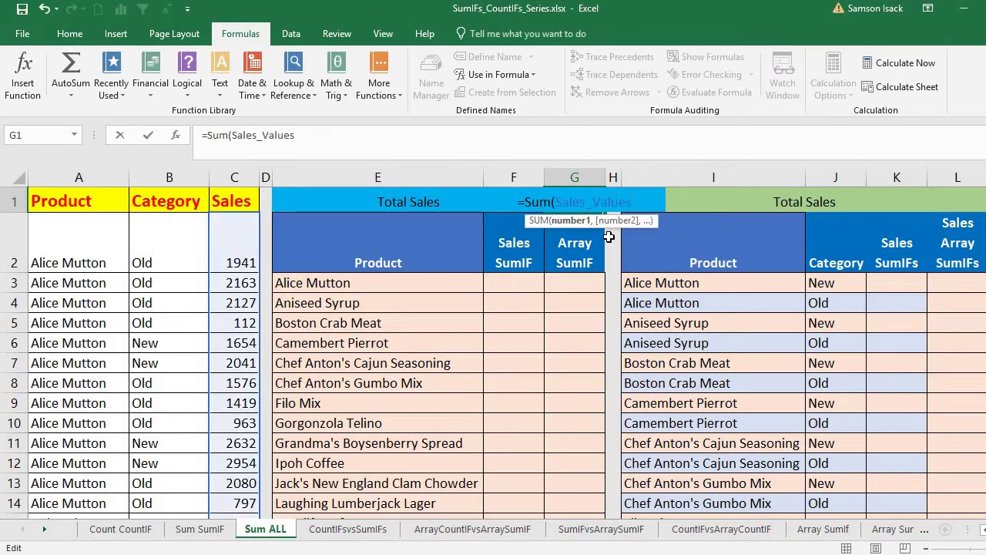
text())
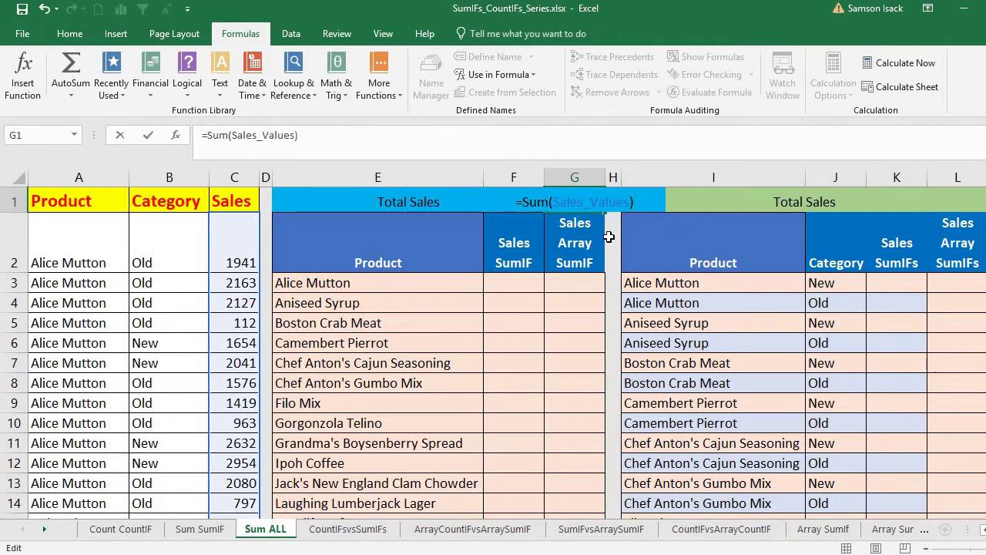
key(Return)
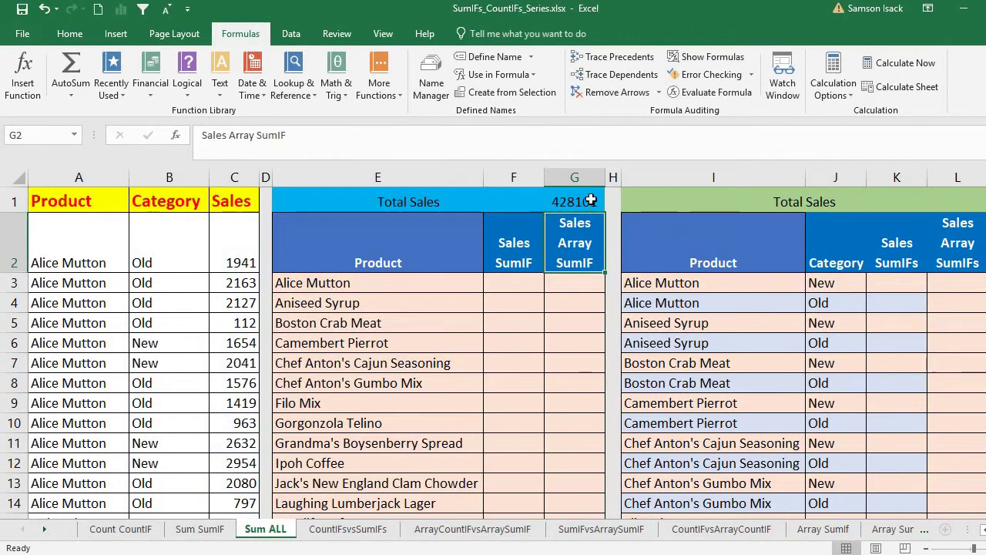
click(589, 201)
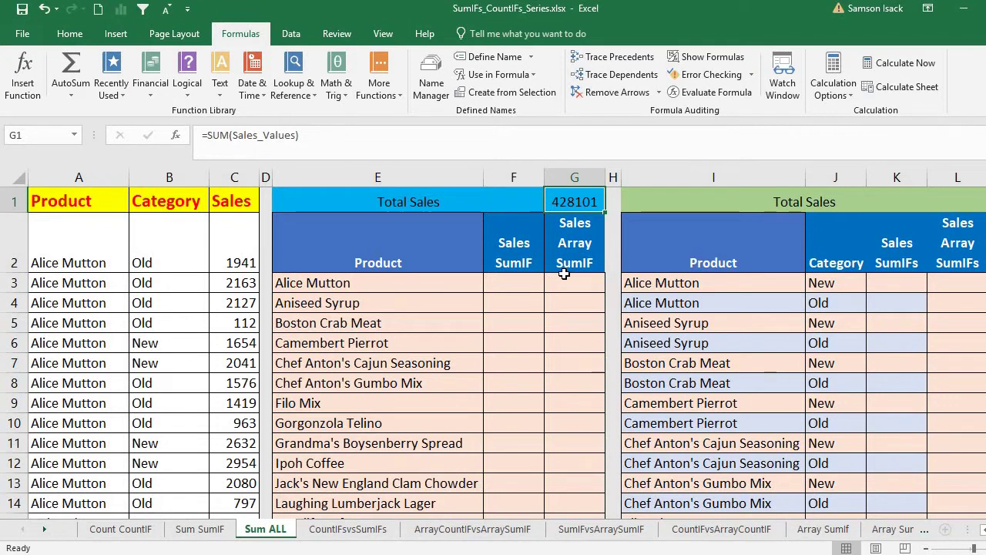
click(511, 282)
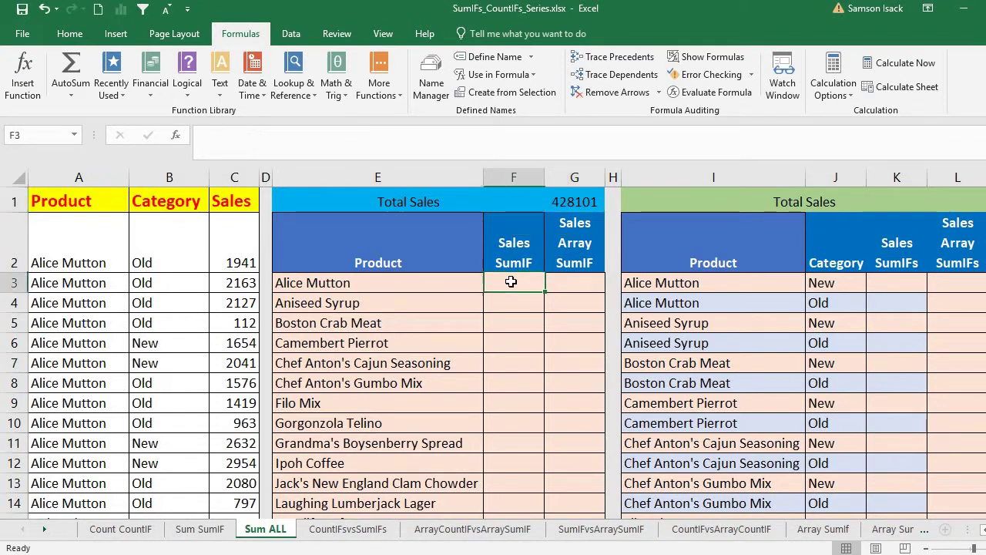
click(557, 201)
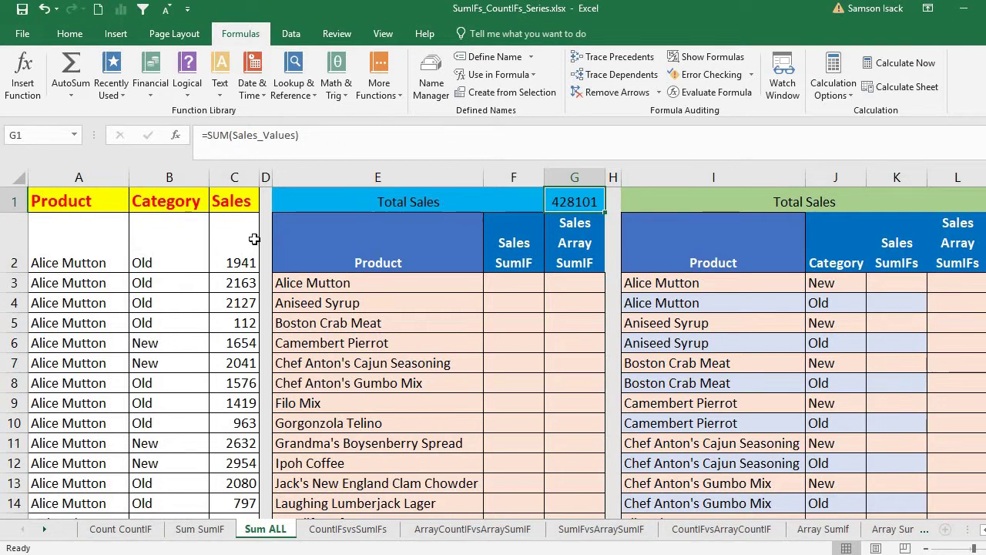
drag(230, 250, 238, 444)
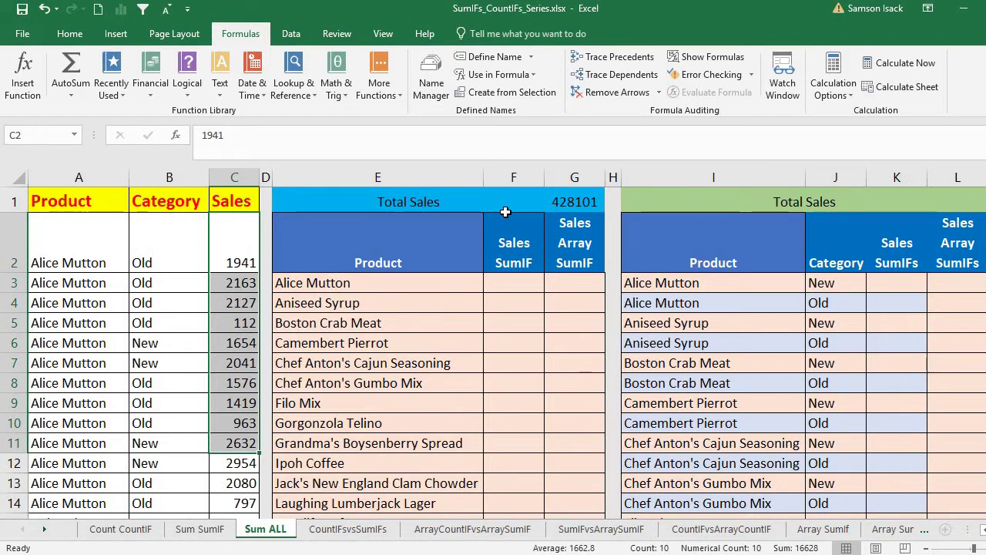
Step: Compare the Alice Mutton criterion in E3 with result cell F3 and the sales data
click(423, 294)
click(503, 282)
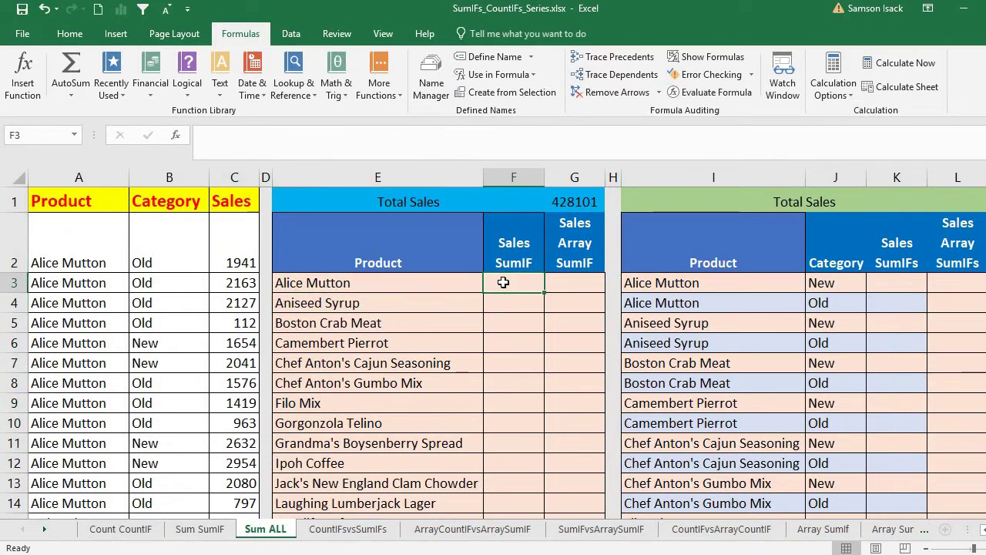
click(513, 248)
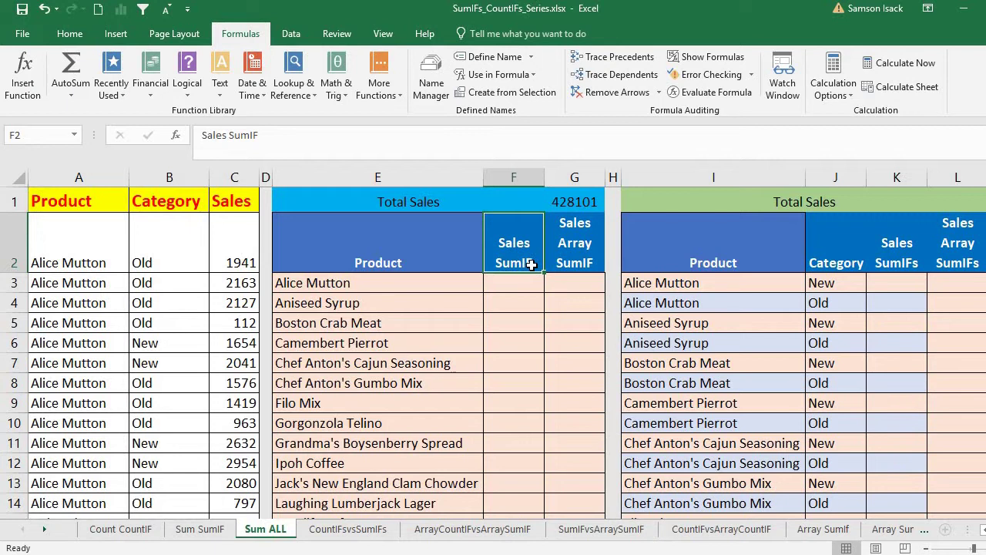
click(436, 284)
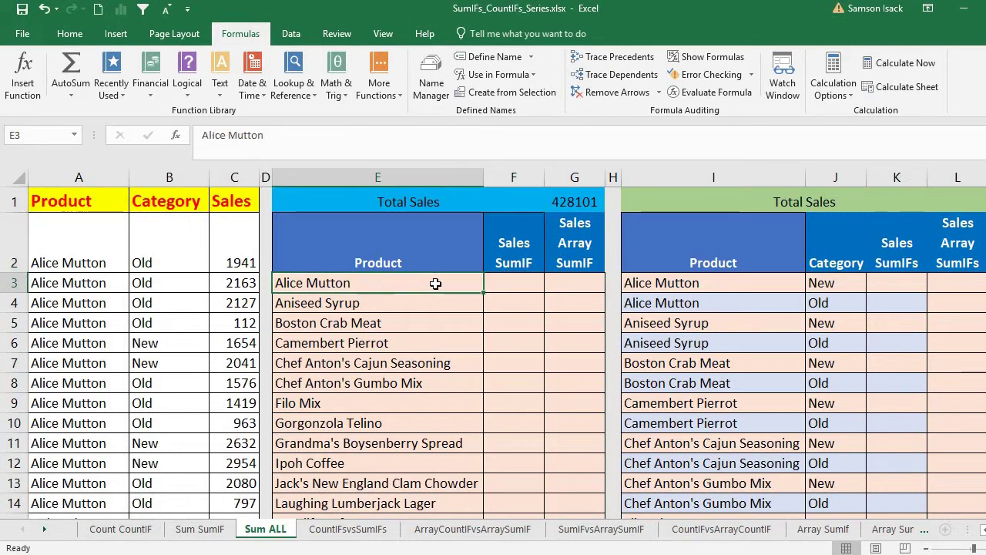
click(520, 286)
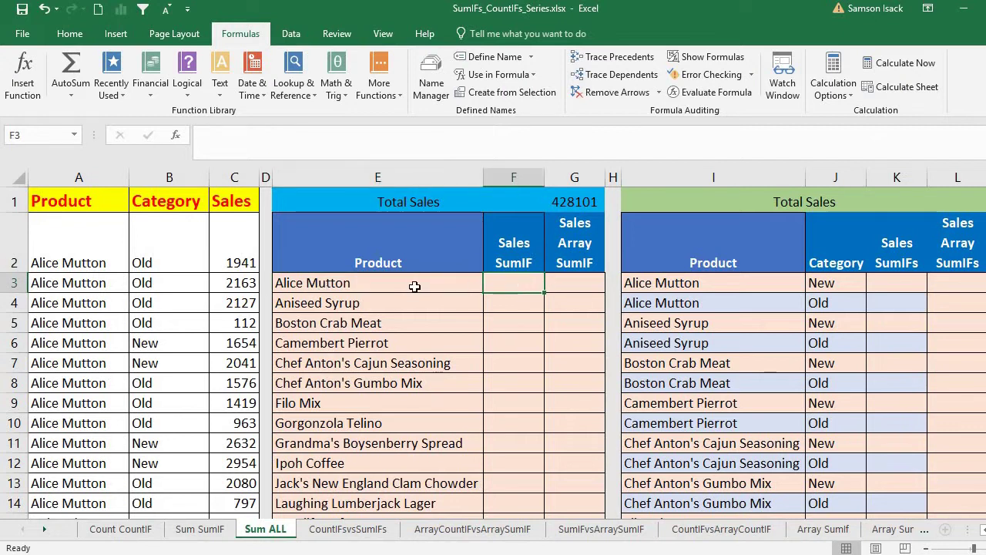
click(439, 284)
click(522, 282)
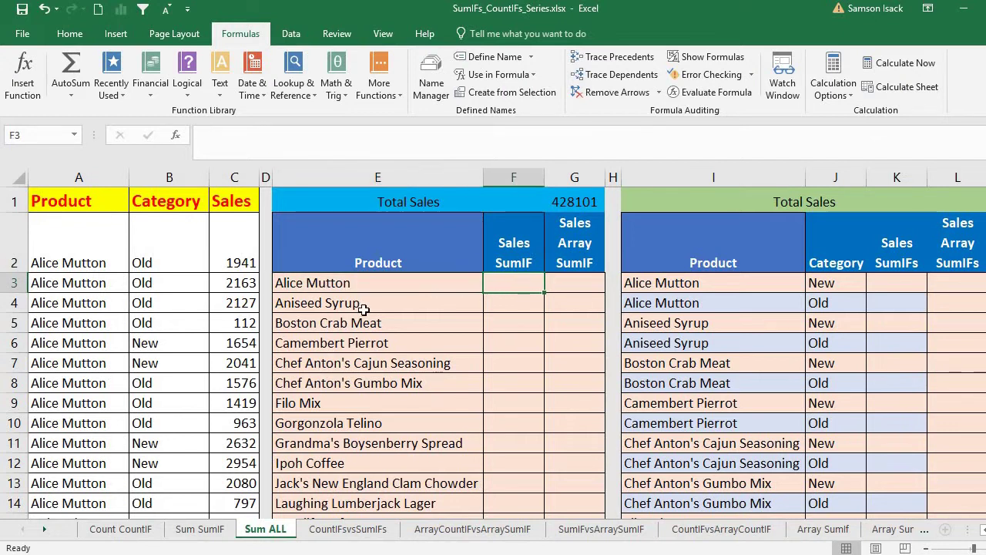
click(330, 284)
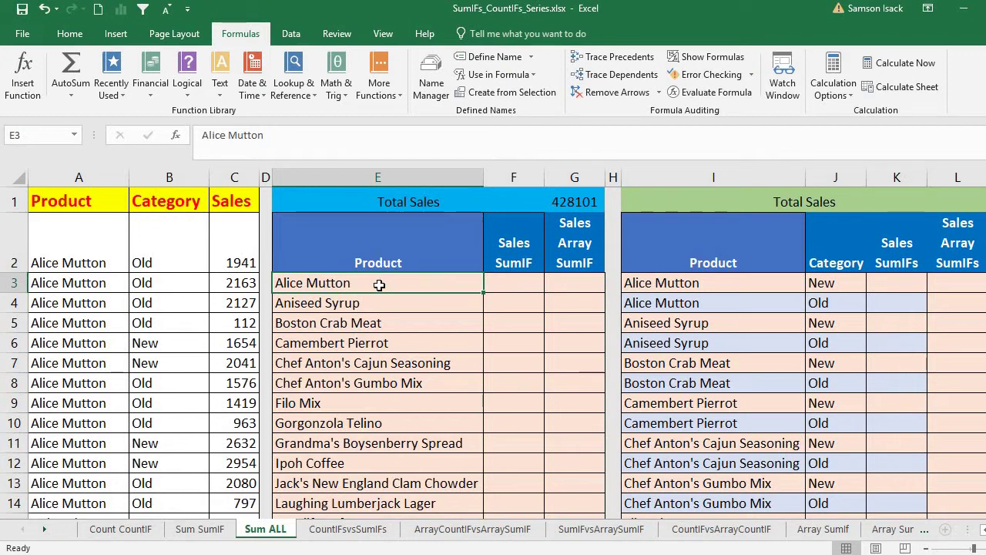
click(499, 286)
click(303, 287)
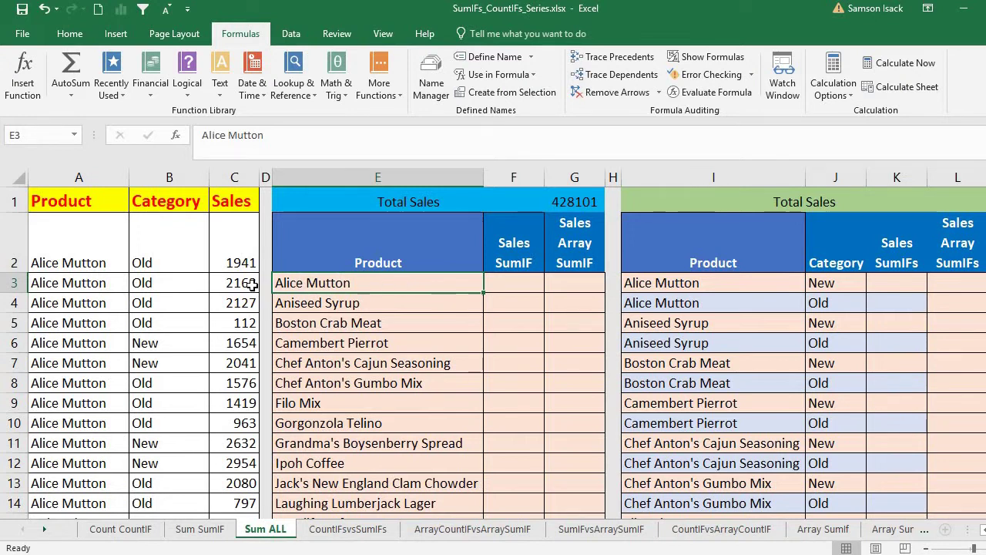
click(239, 257)
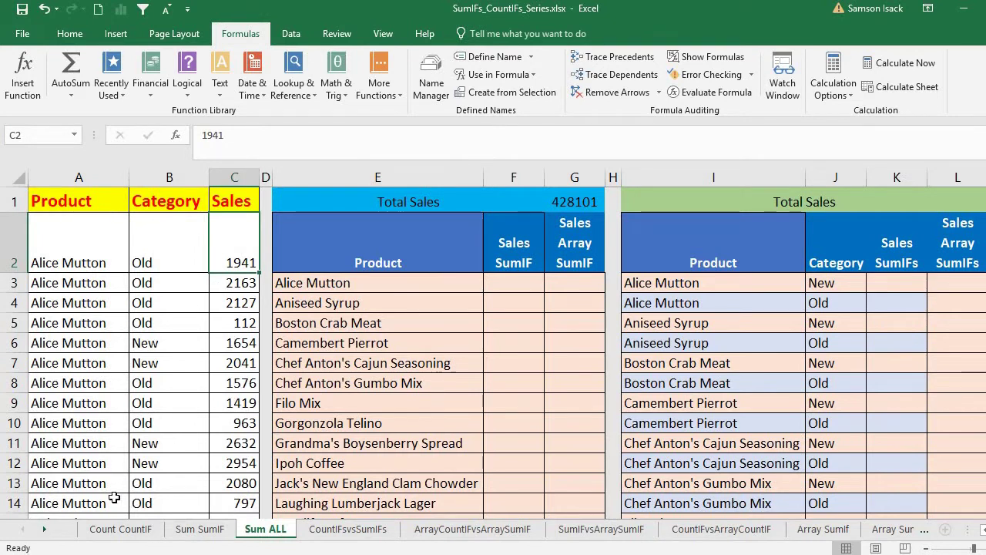
Step: Begin a formula with = in F3, the Alice Mutton result cell
click(505, 287)
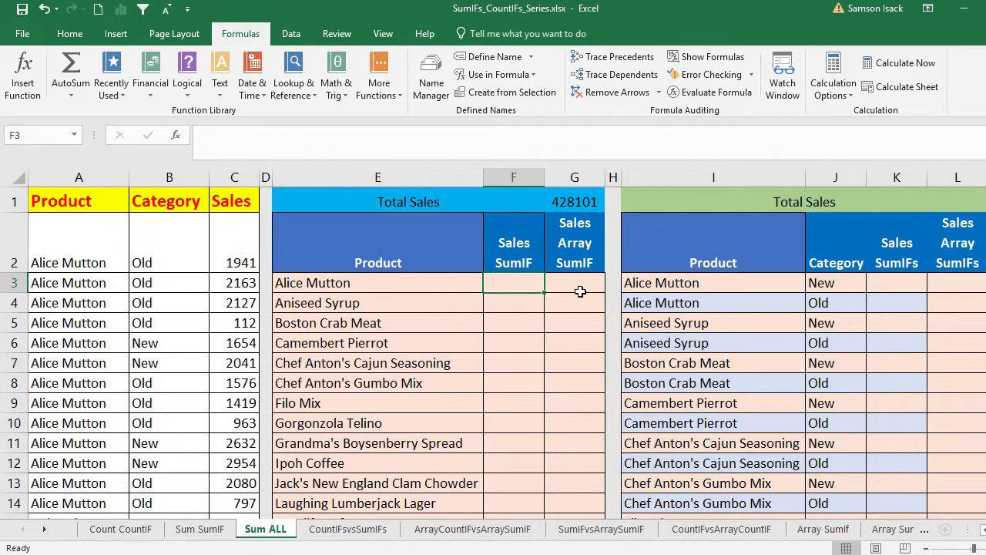
click(362, 285)
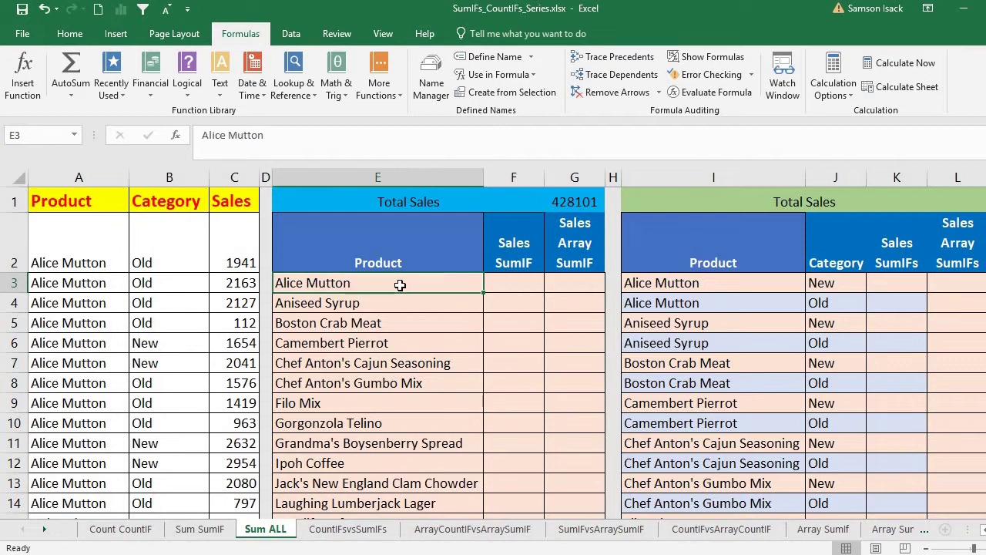
click(532, 285)
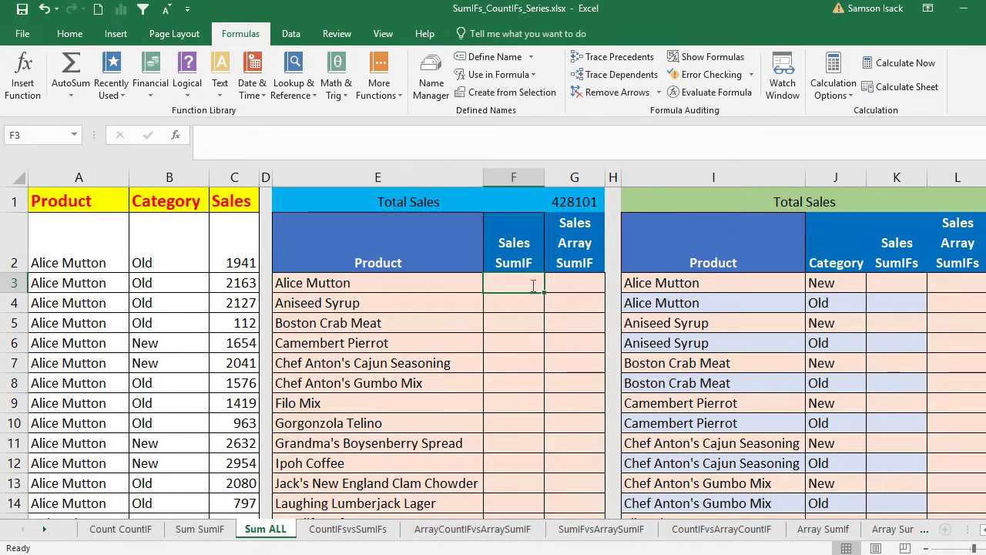
text(=)
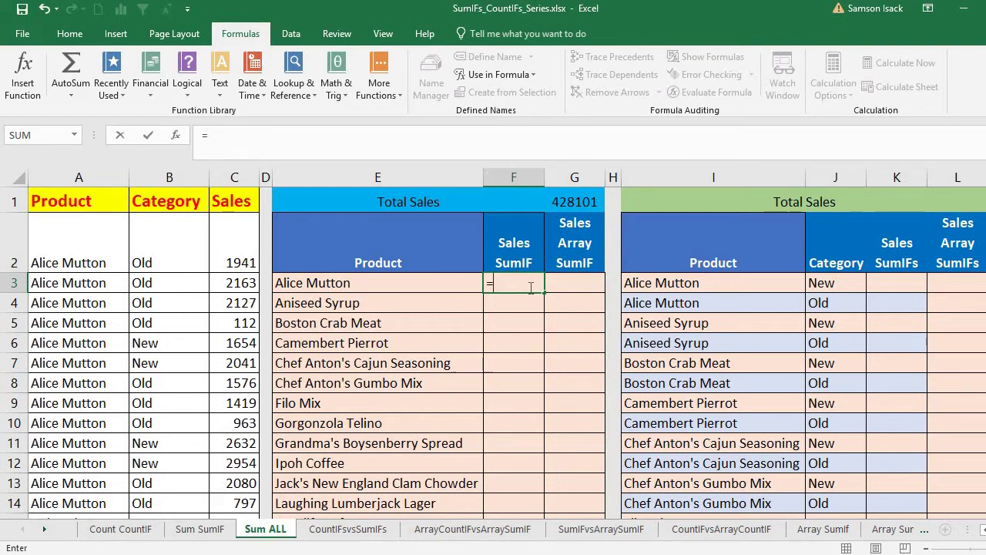
Step: Enter SUMIF( after the equals sign in F3
text(SUMIF)
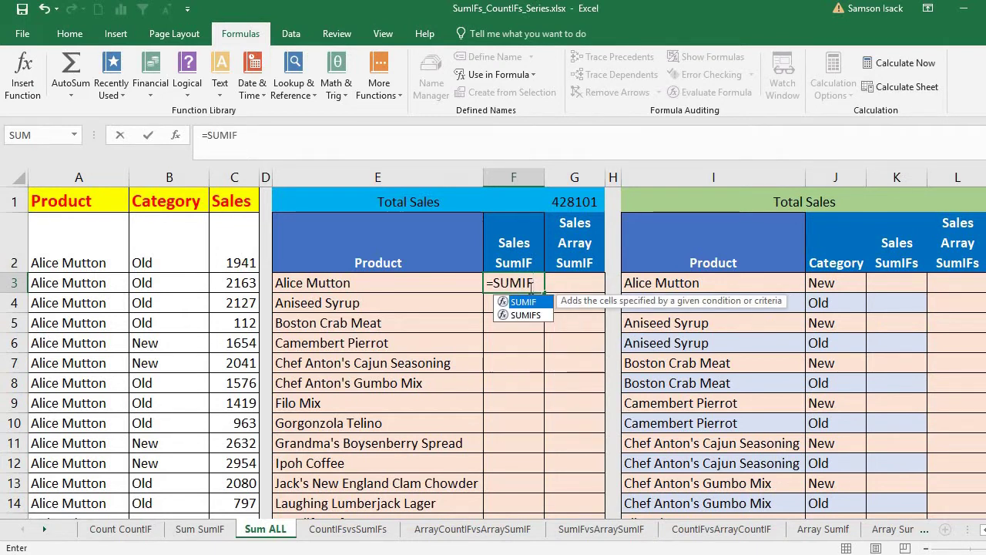
text(()
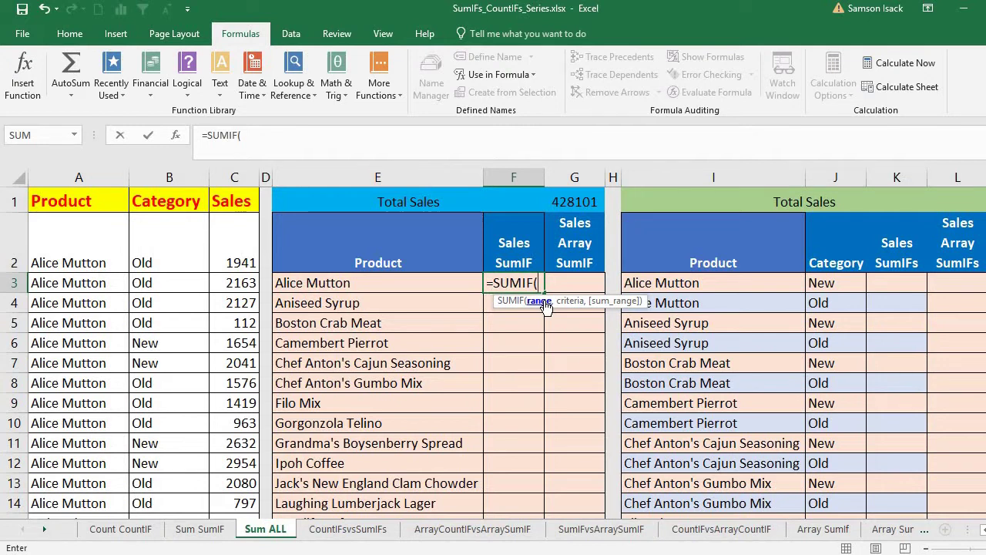
Step: Complete =SUMIF(Product_List,E3,Sales_Values) in F3, returning 22459 for Alice Mutton
text(Pr)
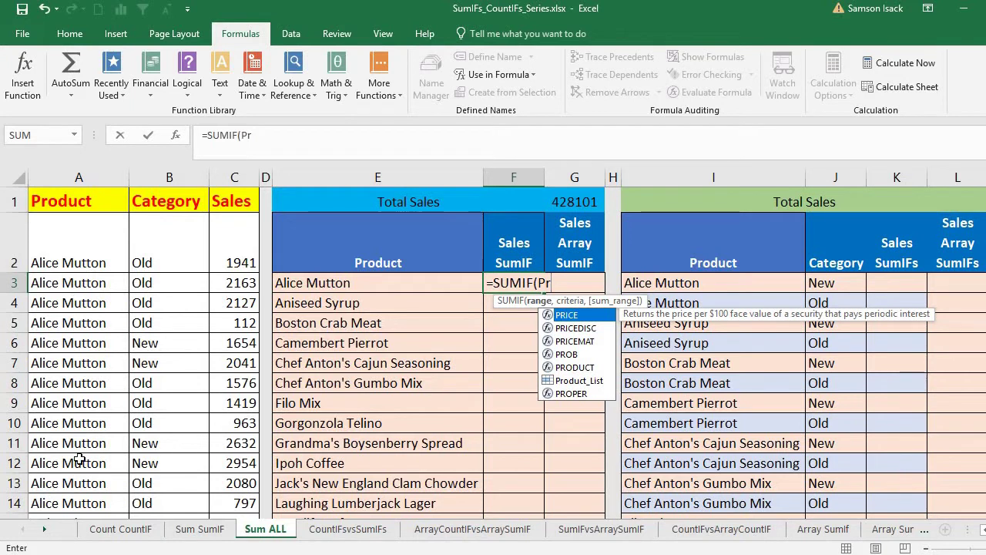
click(603, 384)
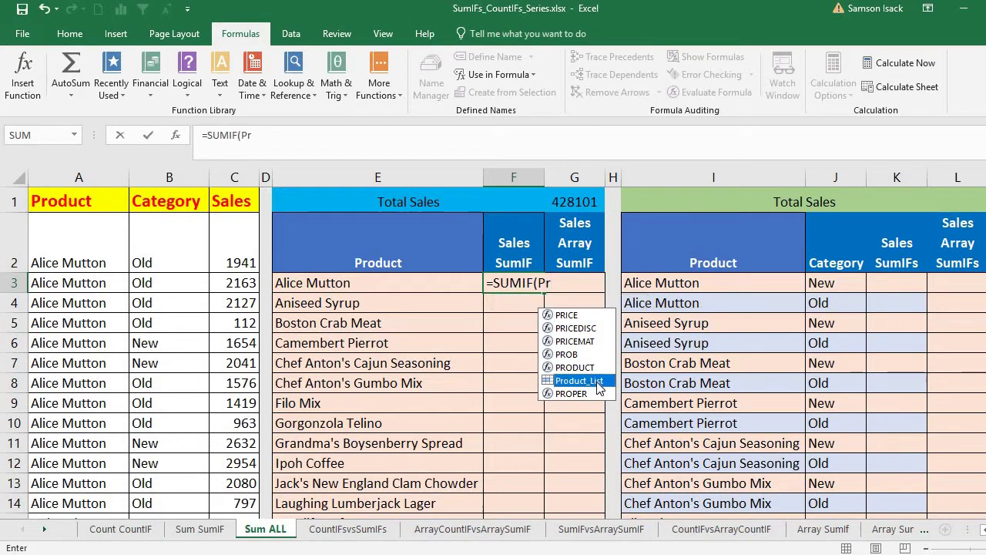
double_click(603, 383)
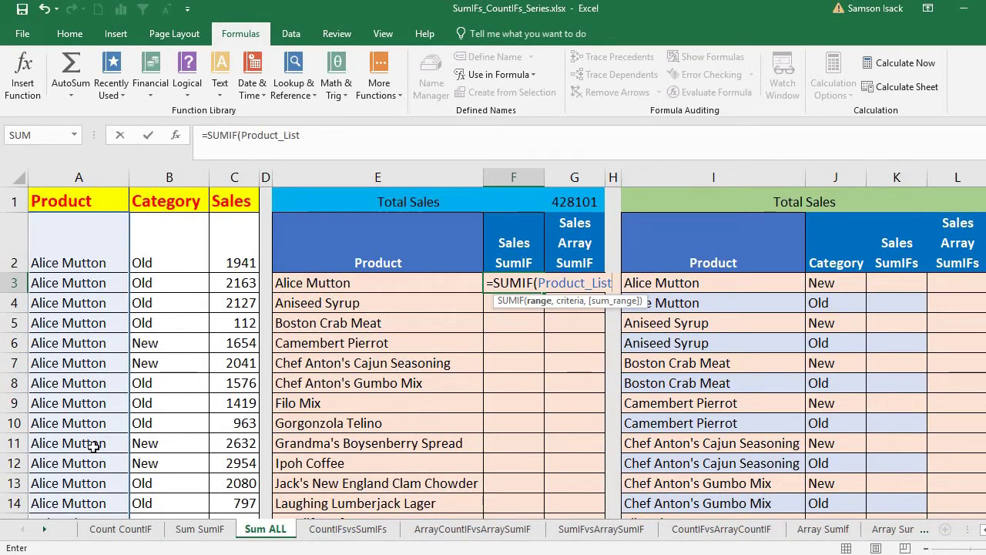
text(,)
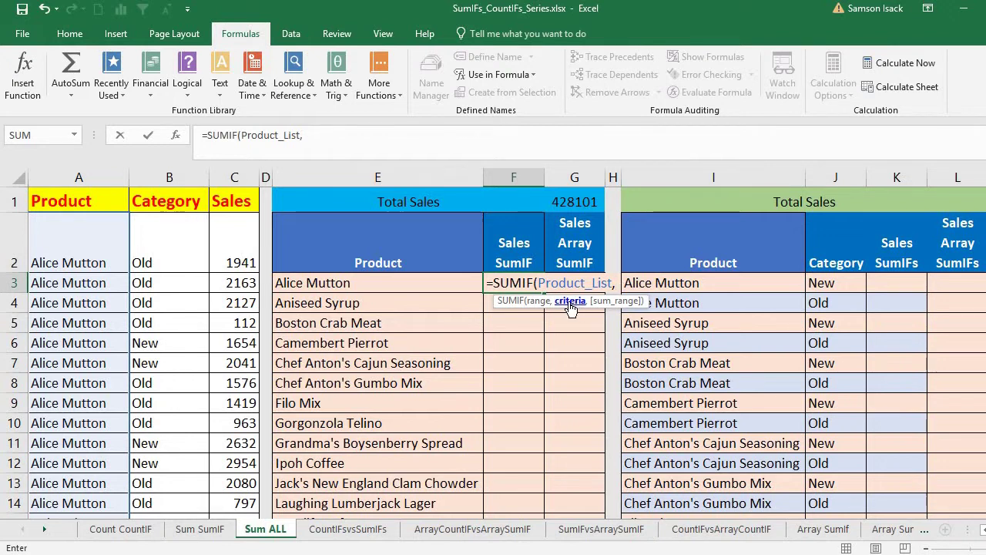
click(415, 282)
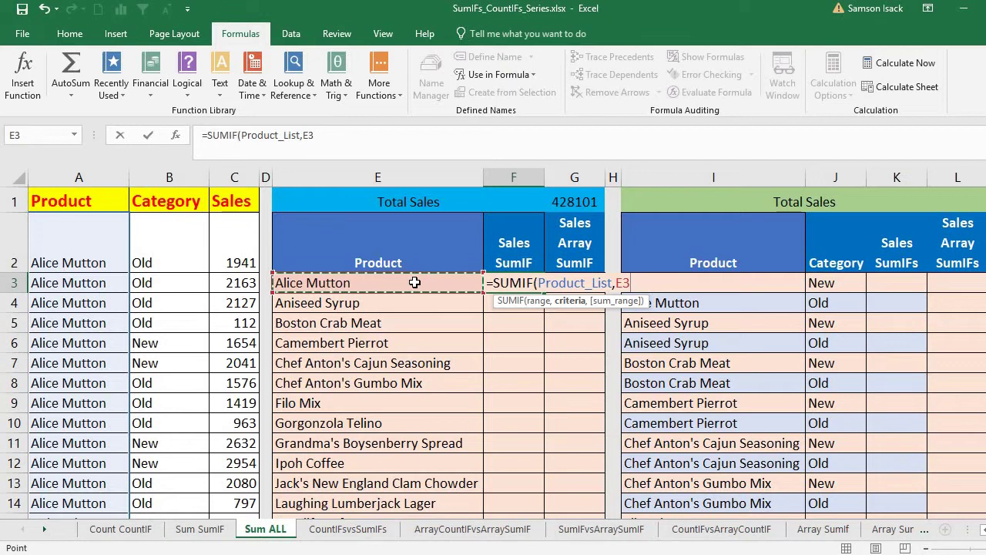
text(,)
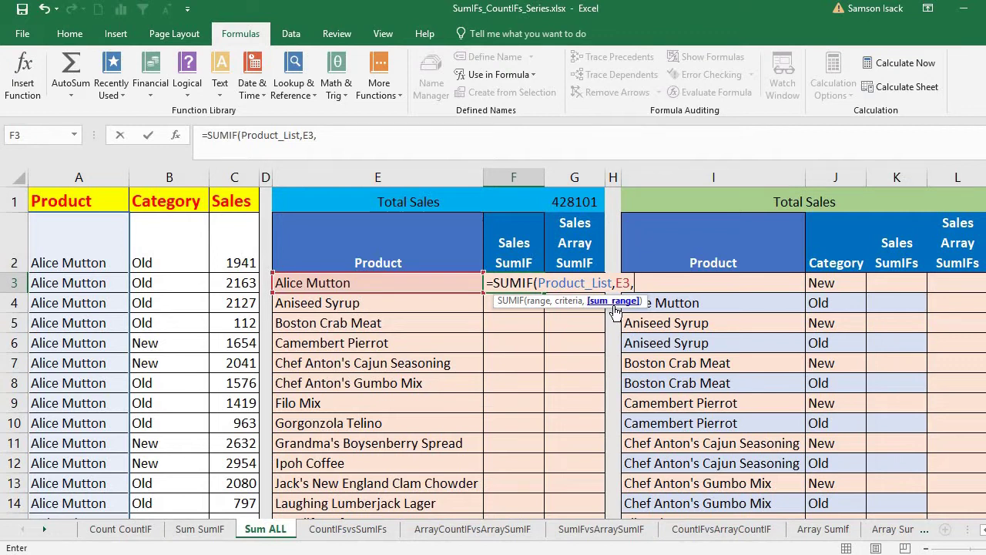
text(Sales)
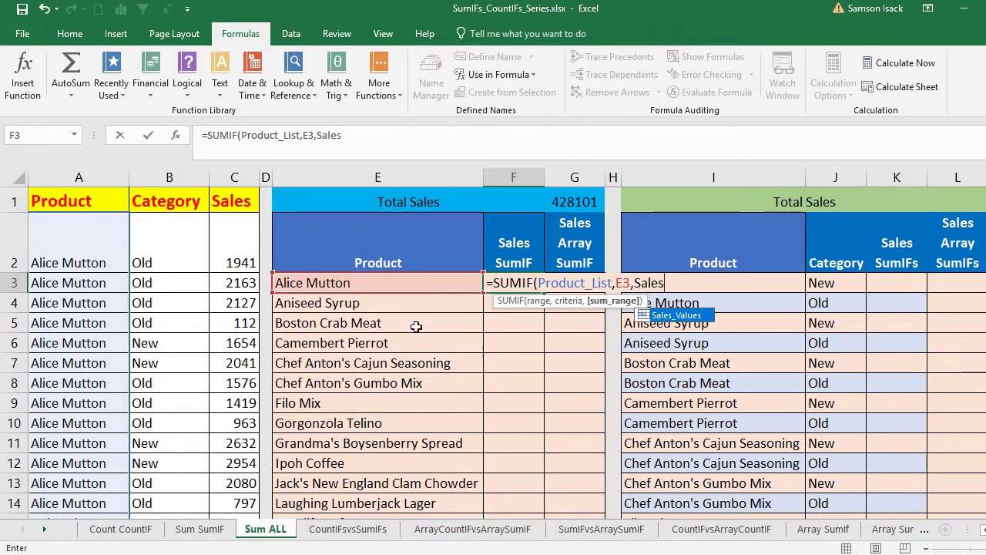
double_click(676, 315)
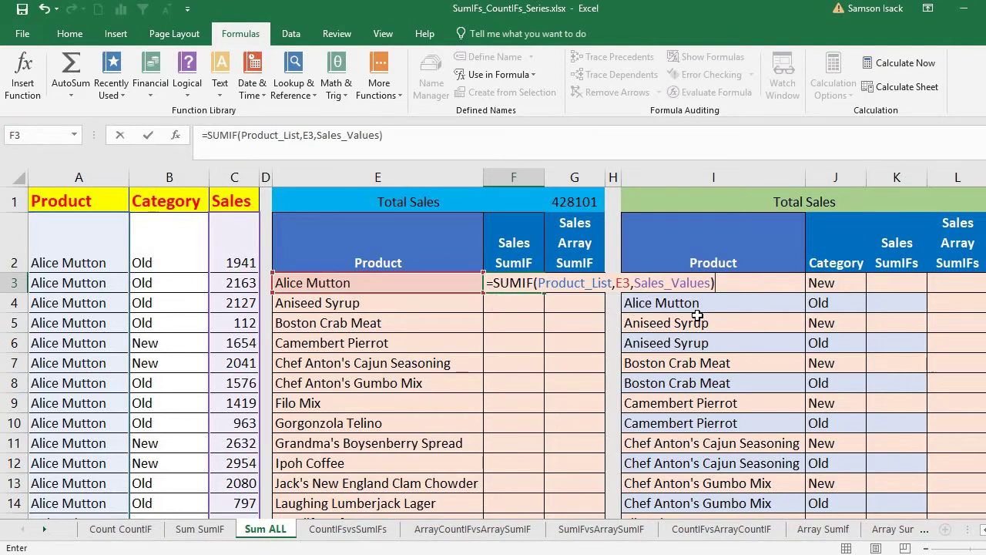
key(Return)
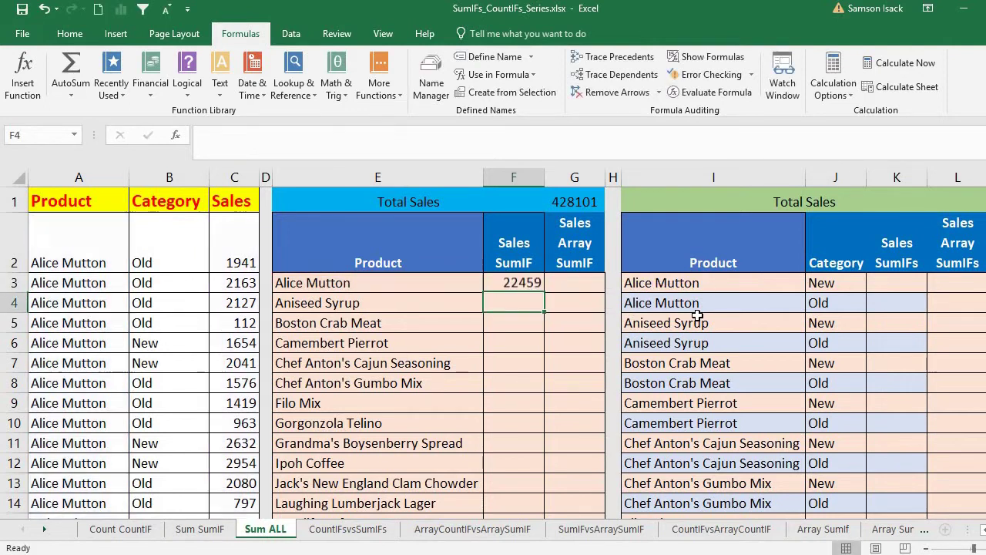
Step: Verify Alice Mutton's 22459 against its sales values, then fill the formula to F4 (10660)
click(530, 281)
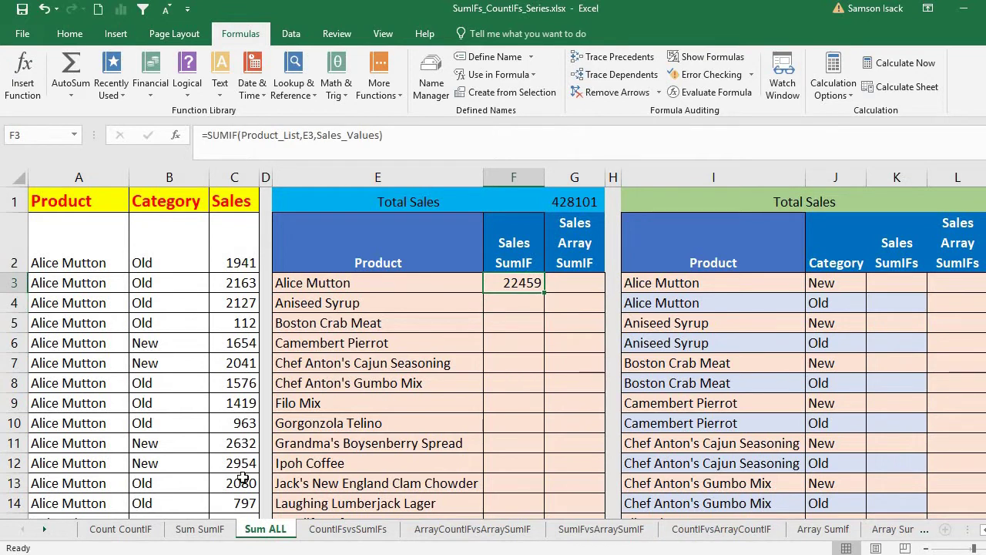
drag(238, 252, 244, 506)
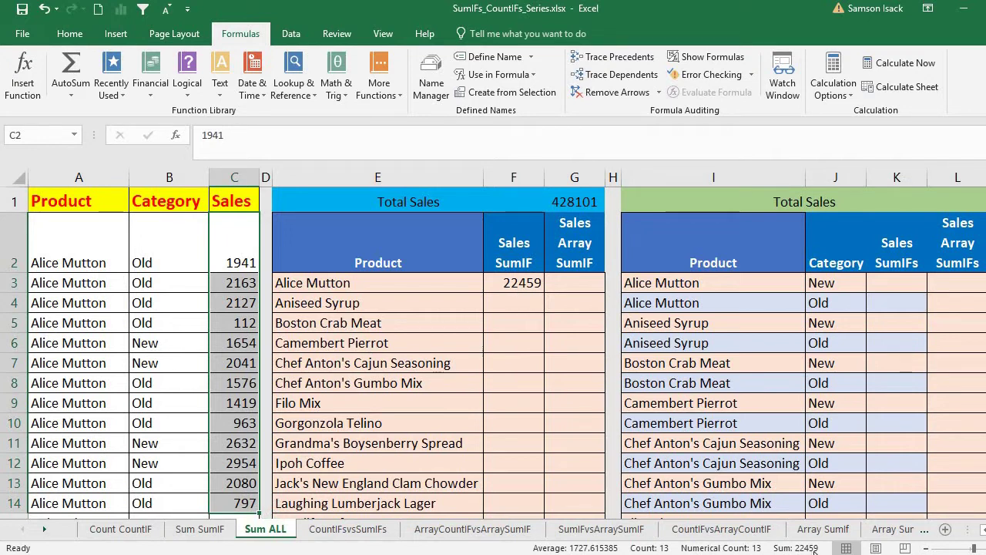
click(535, 284)
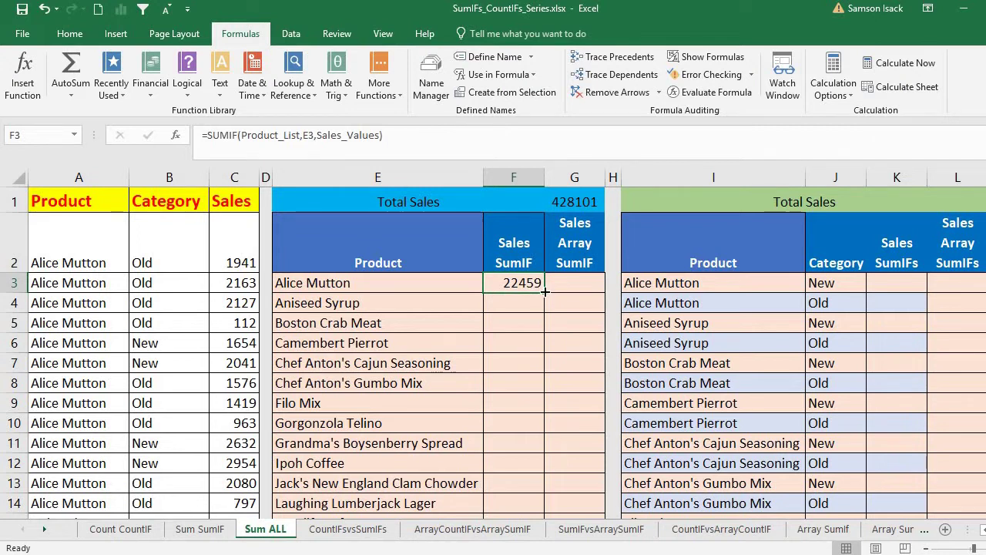
drag(545, 294, 543, 313)
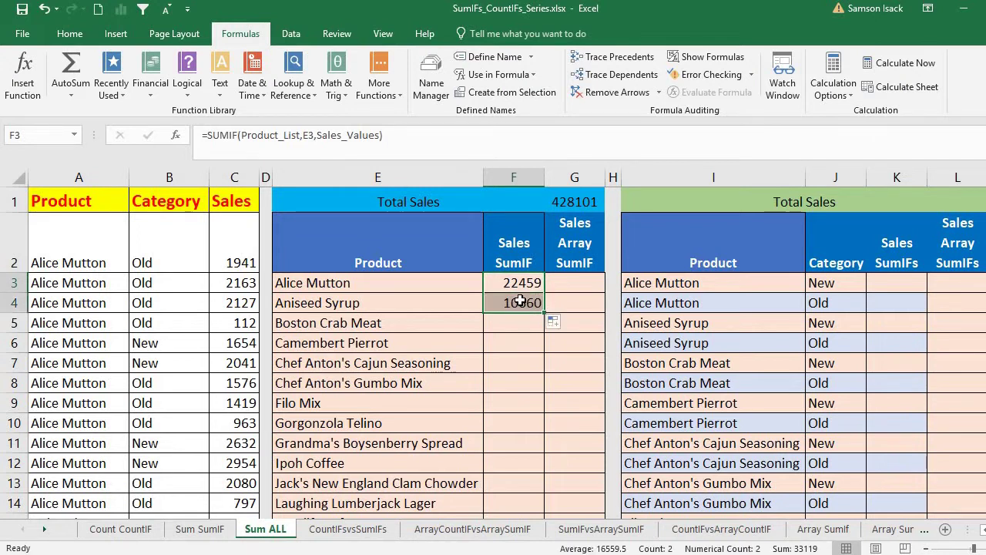
Step: Compare F4's copied formula against the selected Aniseed Syrup sales rows
click(522, 303)
scroll(636, 359, down, 1)
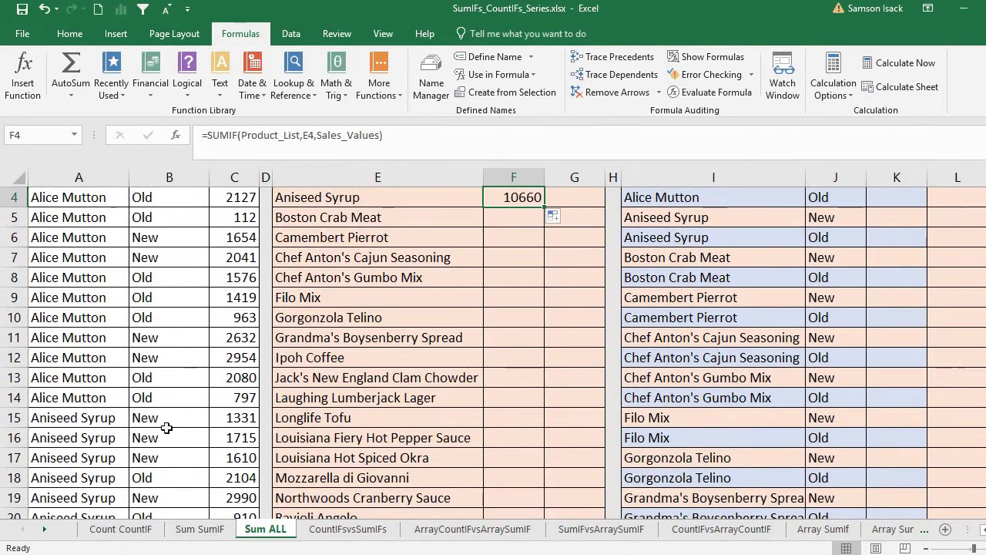
click(80, 417)
drag(240, 419, 270, 511)
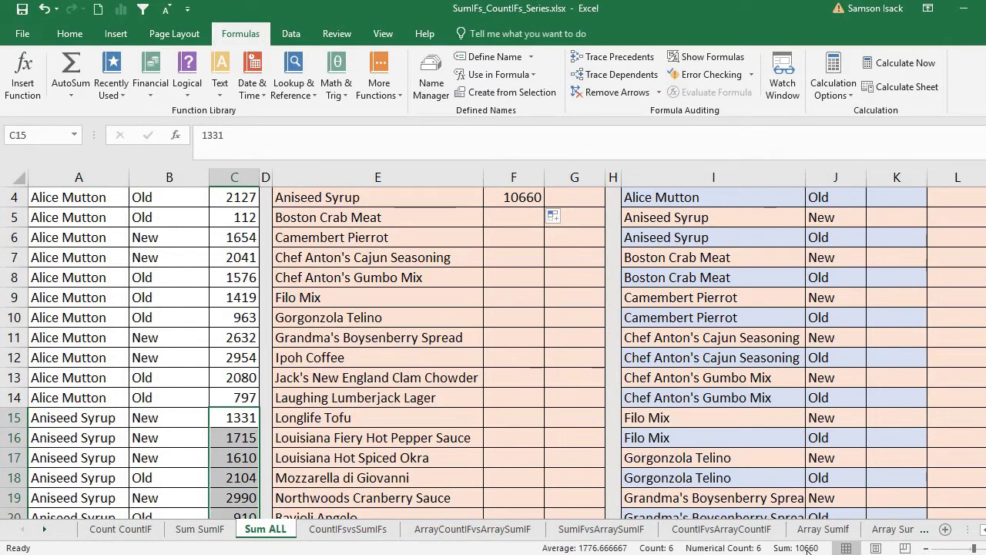
click(519, 198)
scroll(493, 354, up, 1)
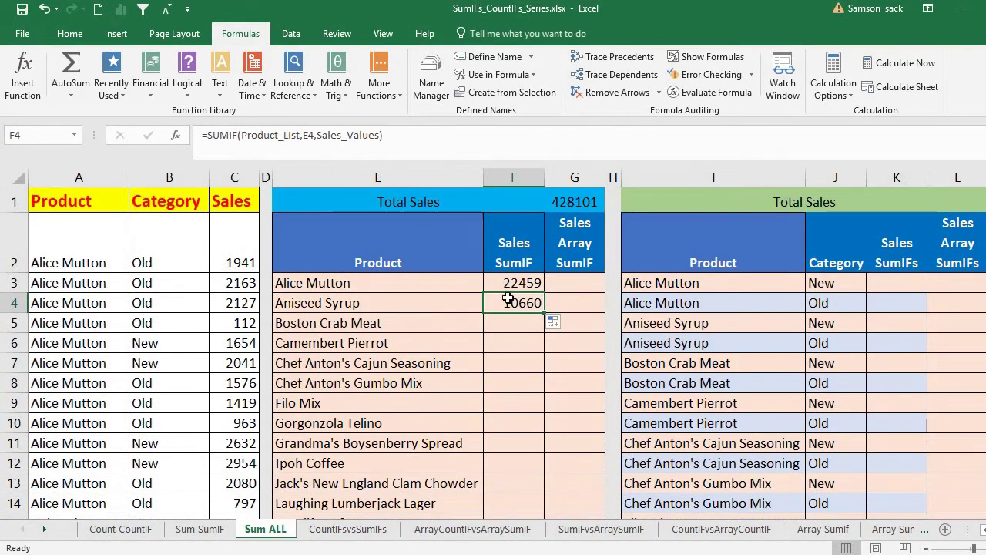
Step: Enter =SUMIF(Product_List,E4,Sales_Values) in F4, returning 10660 for Aniseed Syrup
click(310, 135)
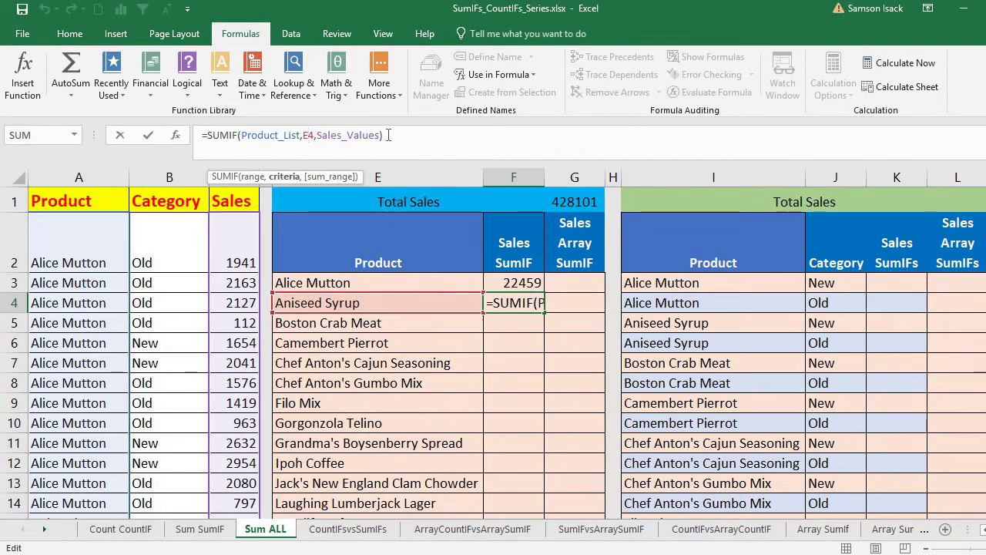
click(633, 178)
key(Return)
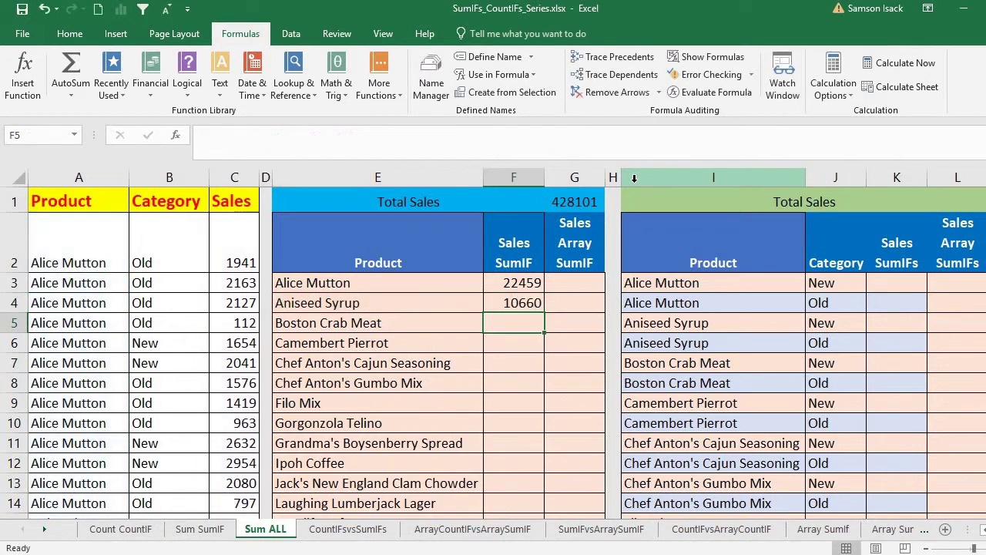
click(532, 306)
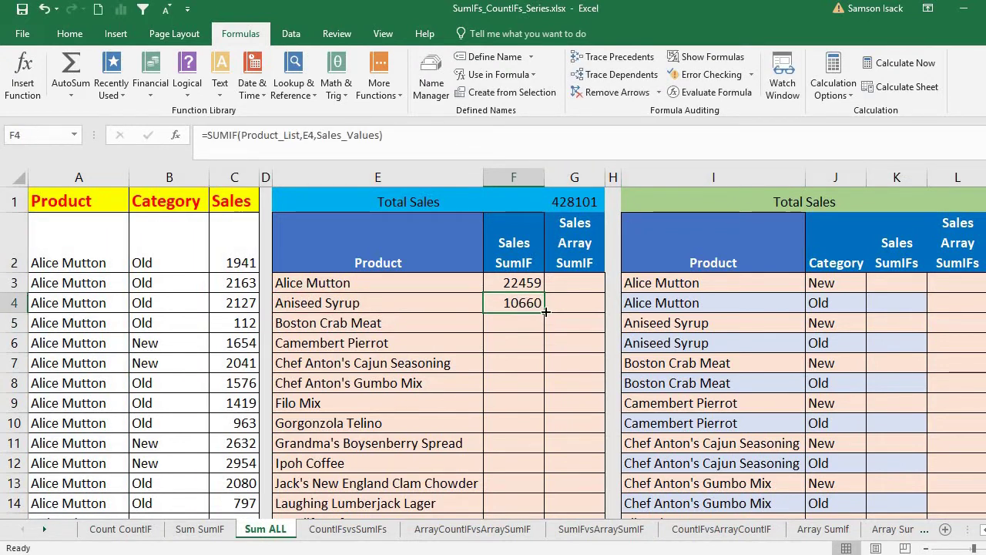
Step: Fill the SUMIF formula from F4 down to F27 for every product
double_click(545, 311)
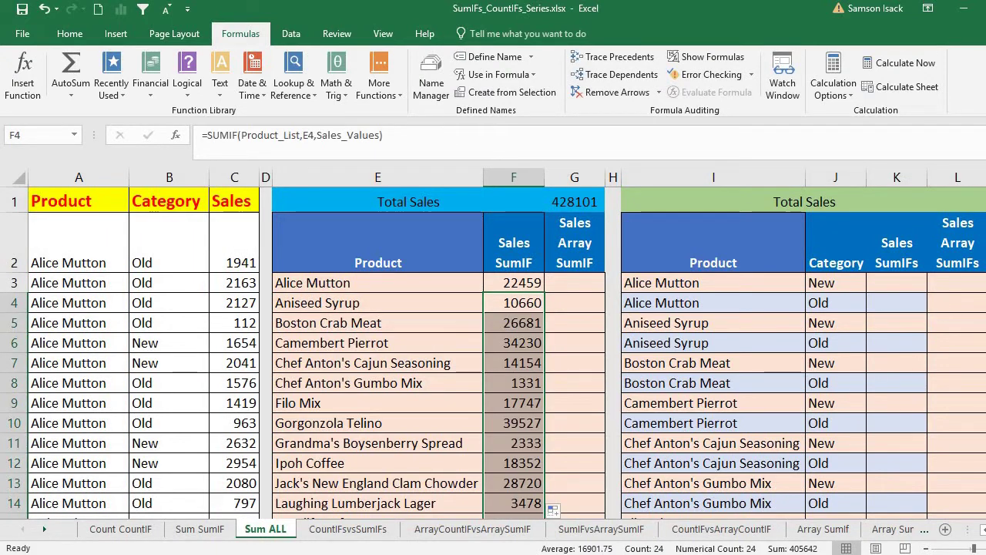
scroll(493, 352, down, 1)
scroll(436, 365, down, 7)
scroll(436, 365, up, 8)
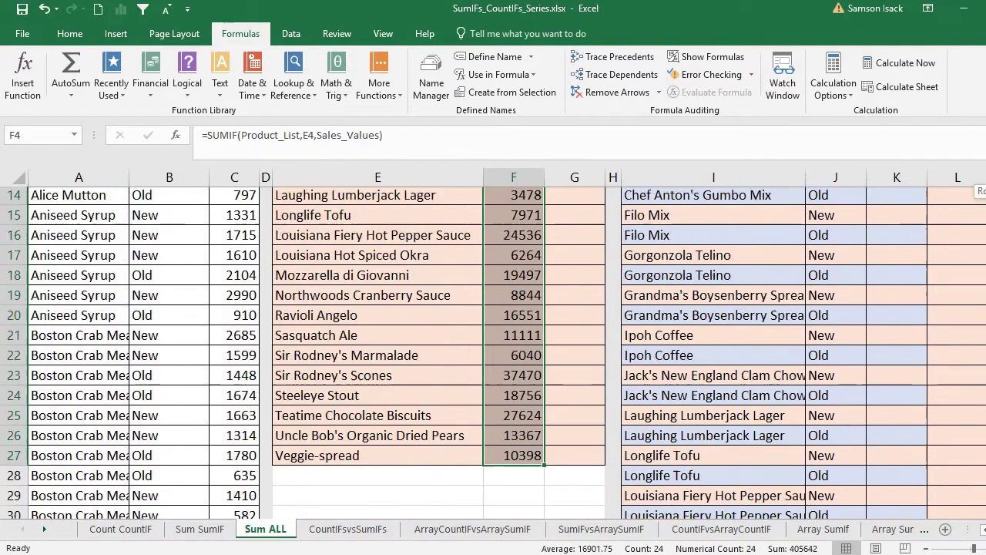
click(436, 365)
click(447, 282)
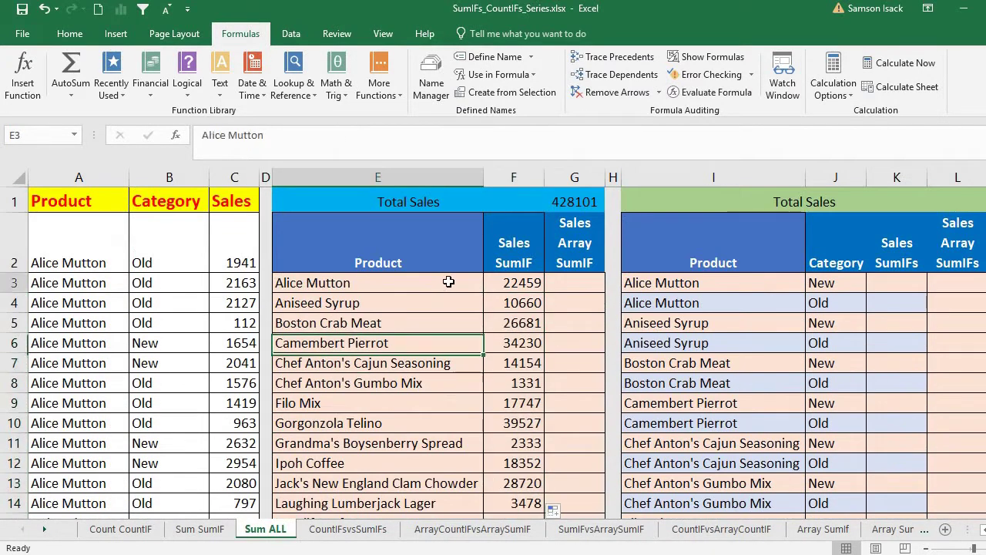
click(527, 285)
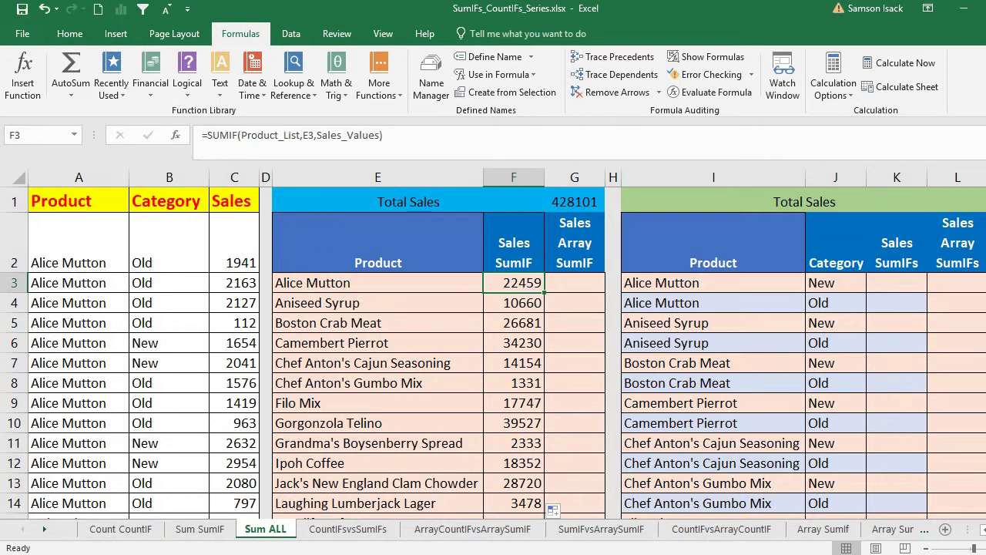
Step: Total F3:F27 with =SUM in F28 and compare it with G1's grand total 428101
scroll(524, 380, down, 6)
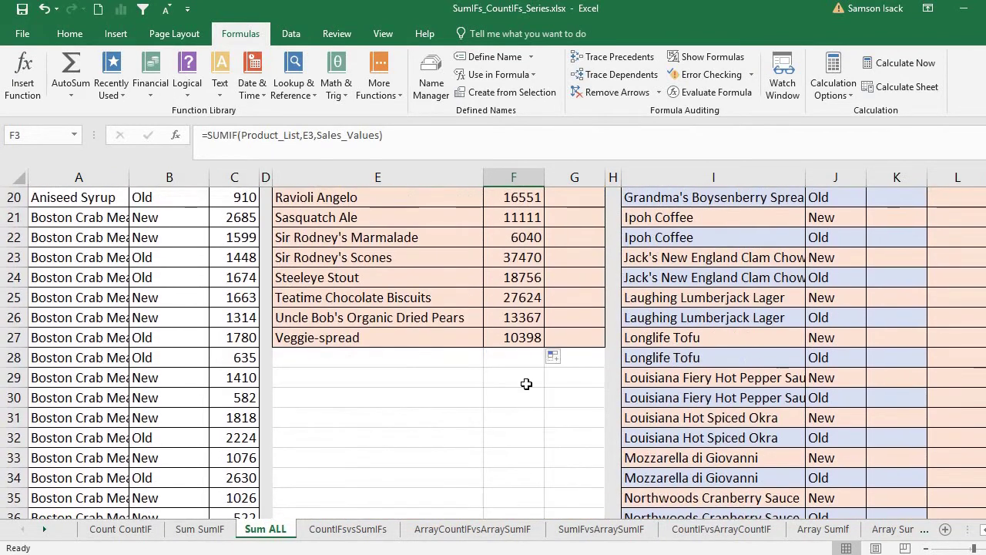
click(523, 353)
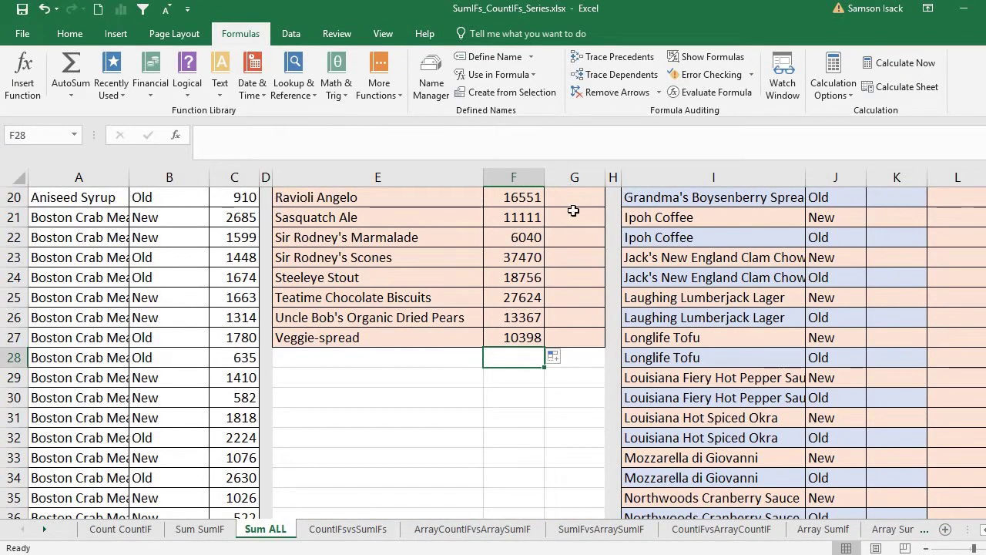
text(=)
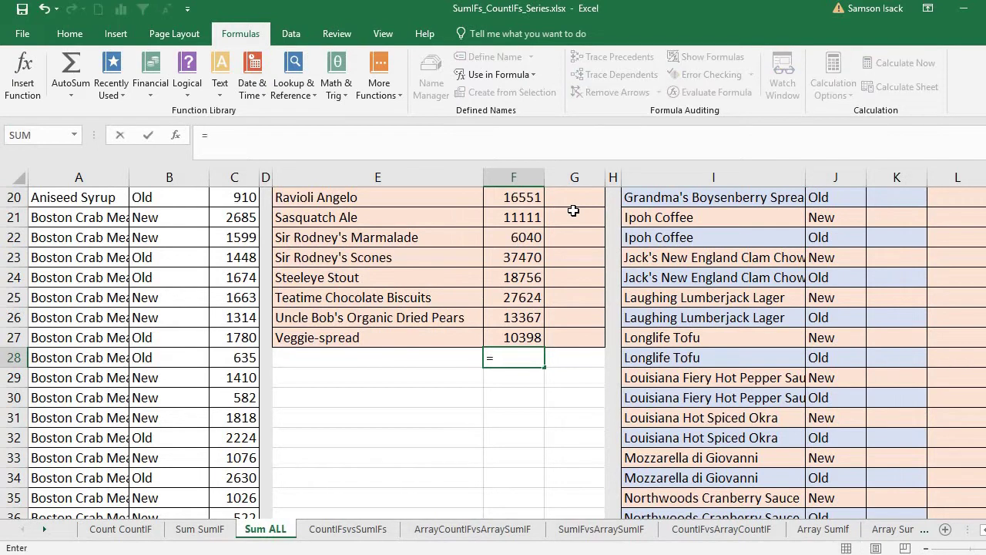
text(SUM()
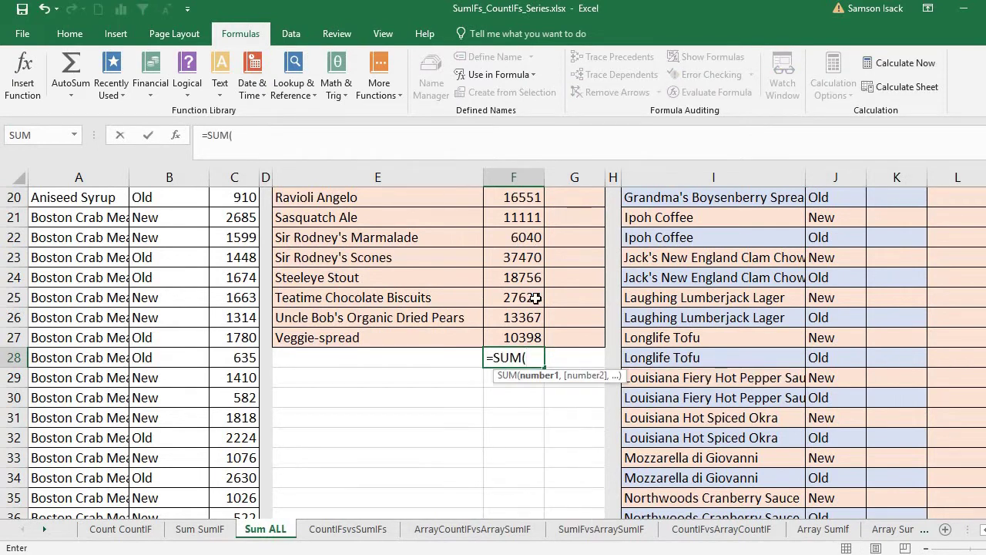
drag(531, 336, 520, 293)
text())
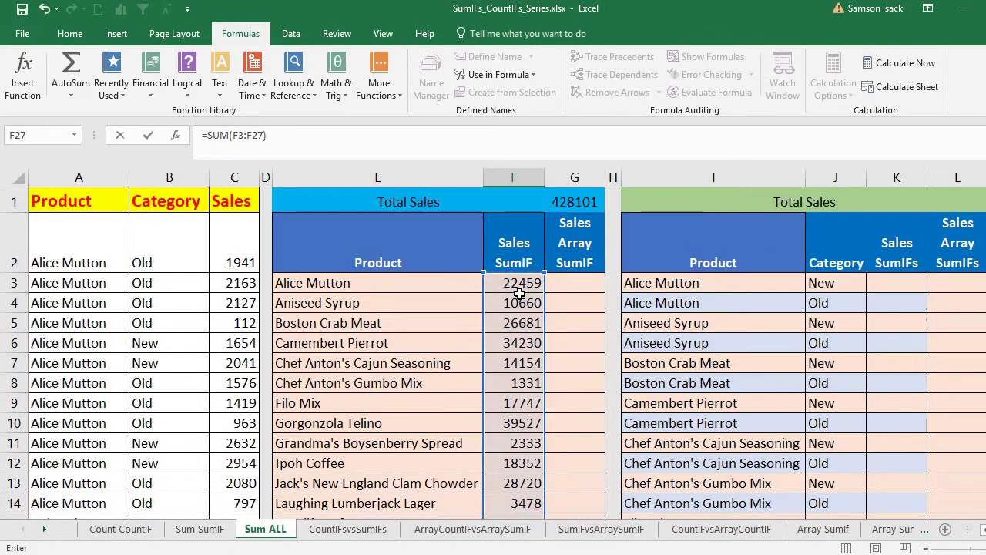
key(Return)
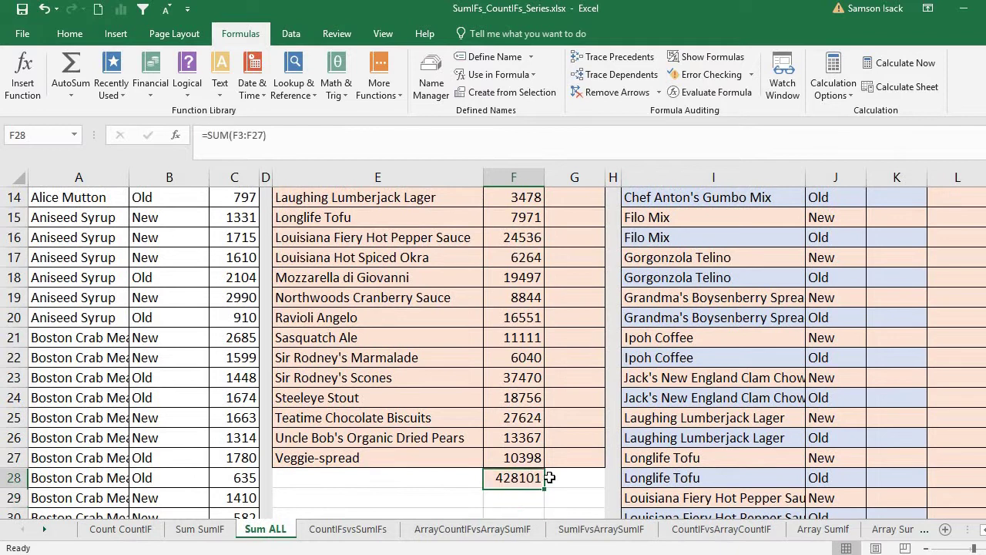
scroll(494, 347, up, 5)
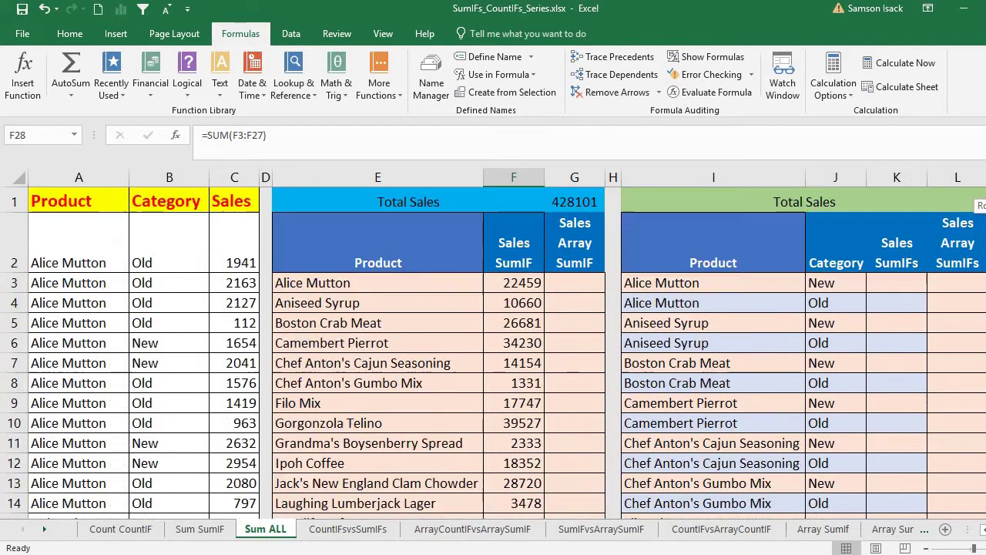
click(574, 202)
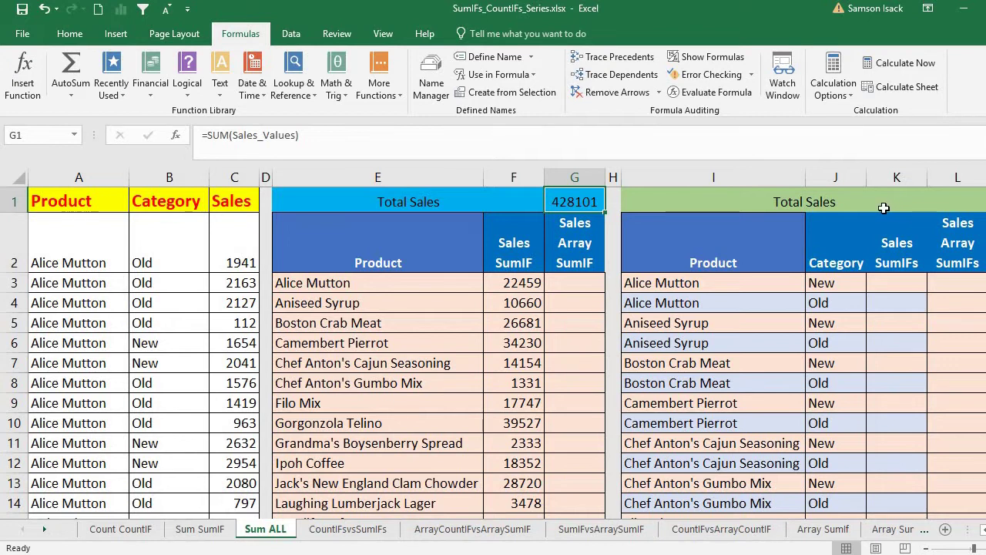
click(512, 278)
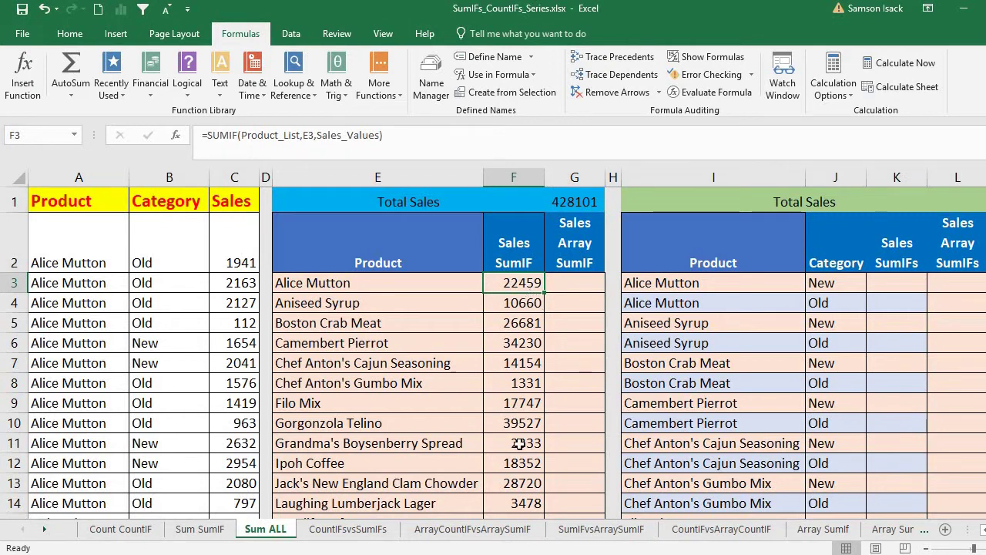
click(513, 302)
click(509, 282)
click(511, 304)
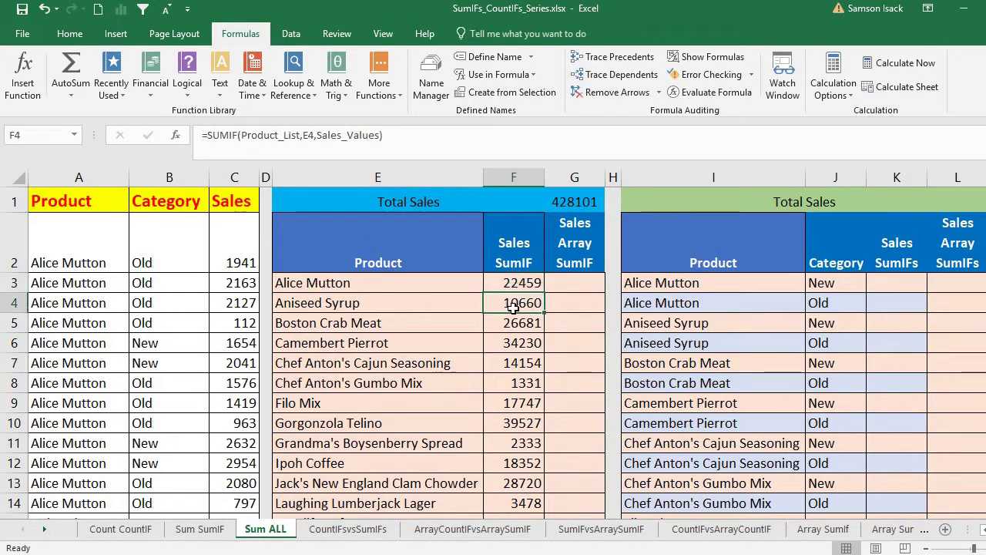
click(510, 322)
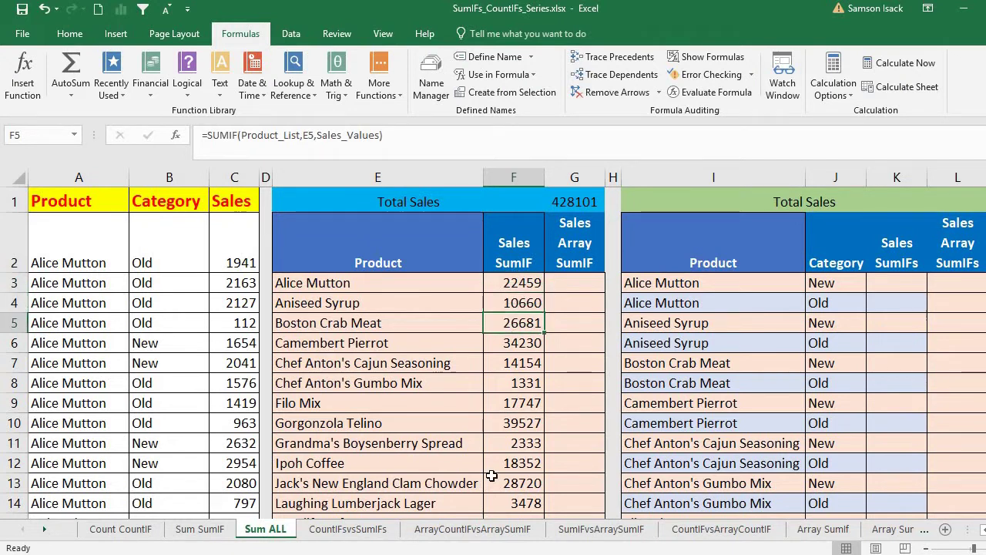
click(575, 284)
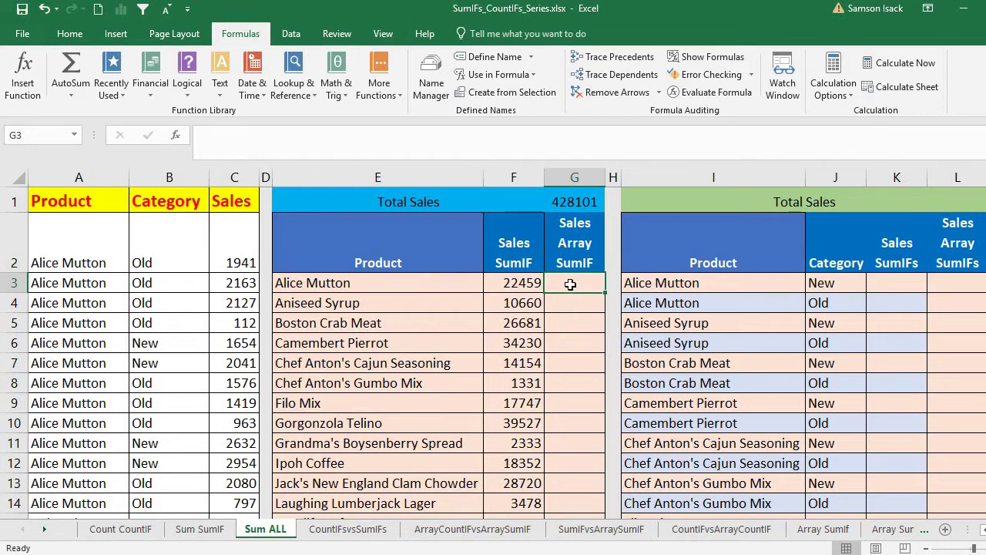
click(532, 283)
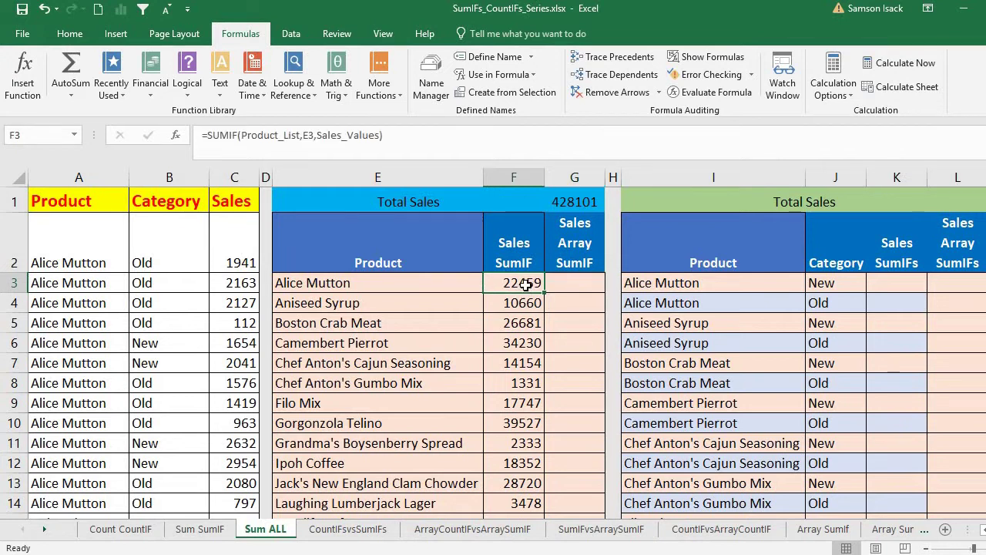
key(Down)
key(Down)
key(Down)
key(Down)
click(515, 323)
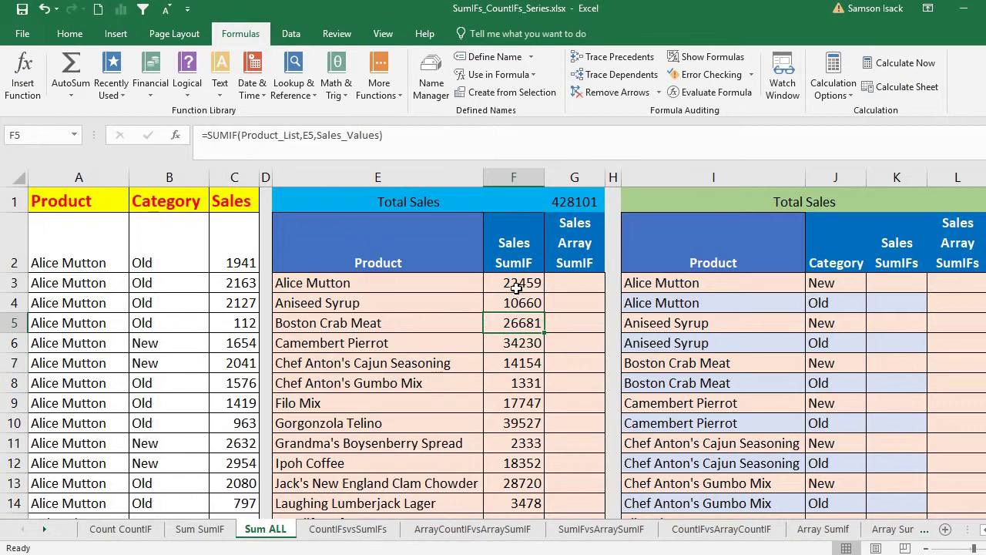
click(514, 285)
drag(513, 304, 512, 320)
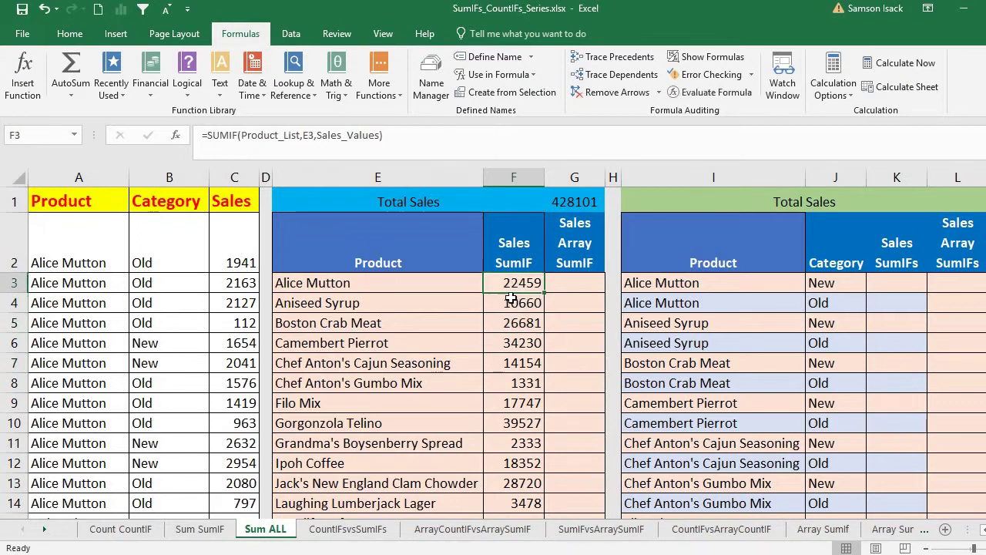
click(510, 303)
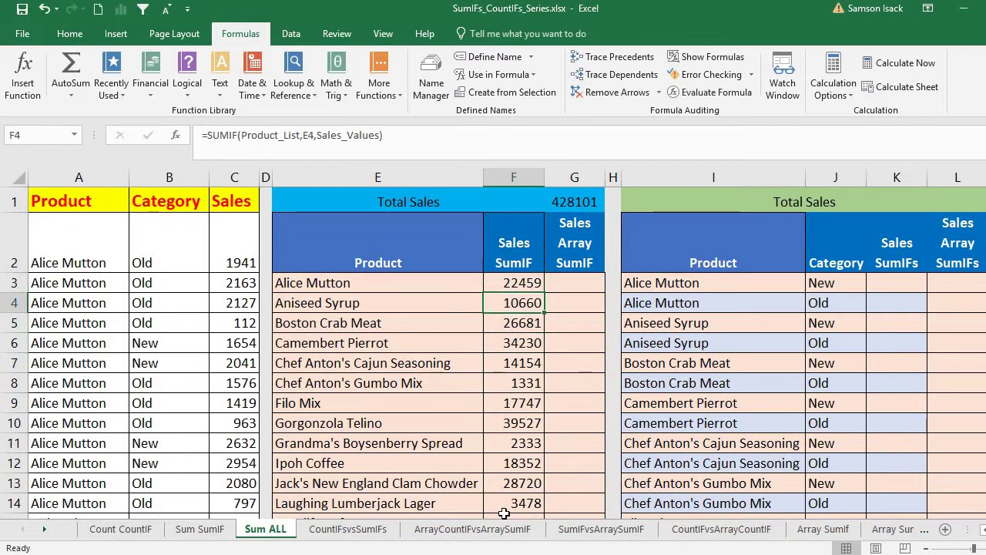
click(513, 283)
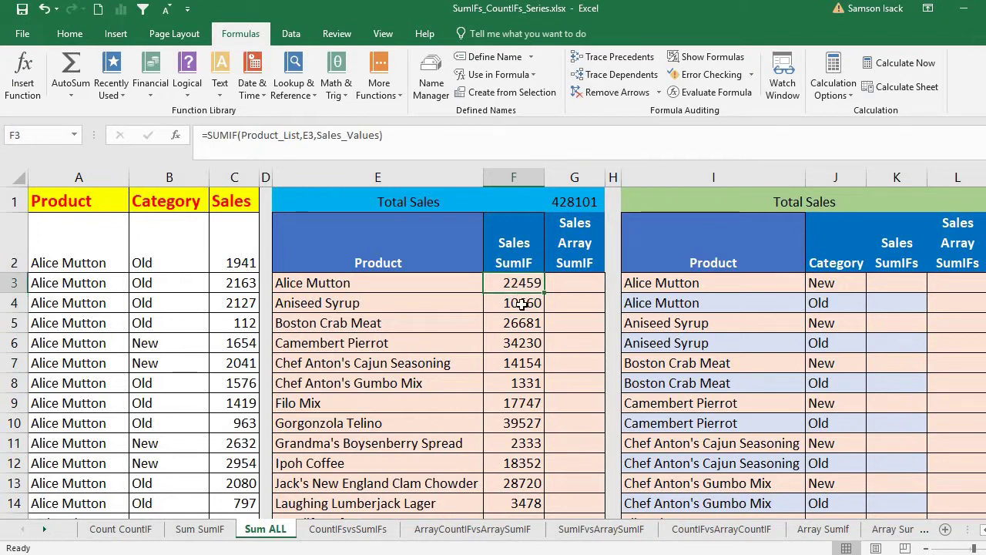
click(520, 302)
drag(316, 135, 302, 135)
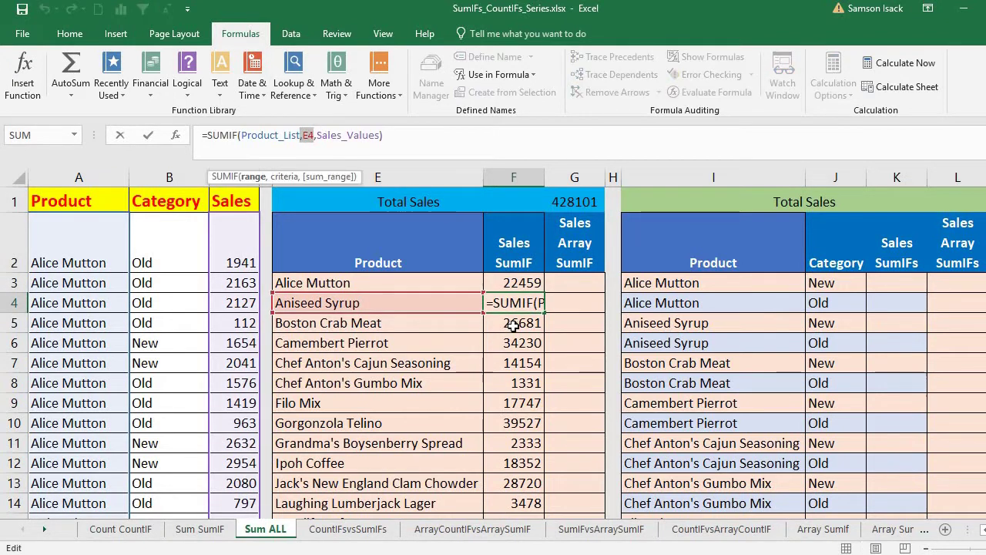
key(Return)
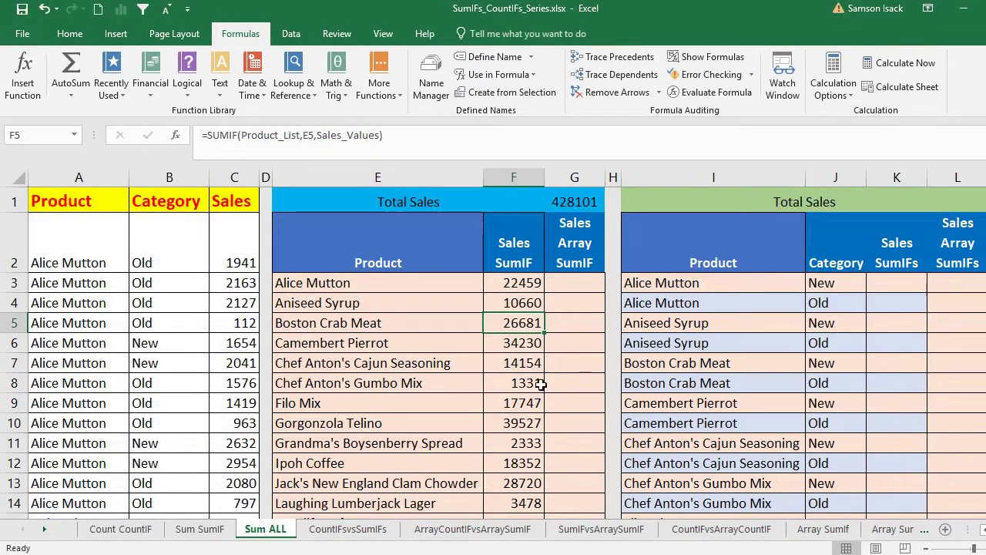
key(Down)
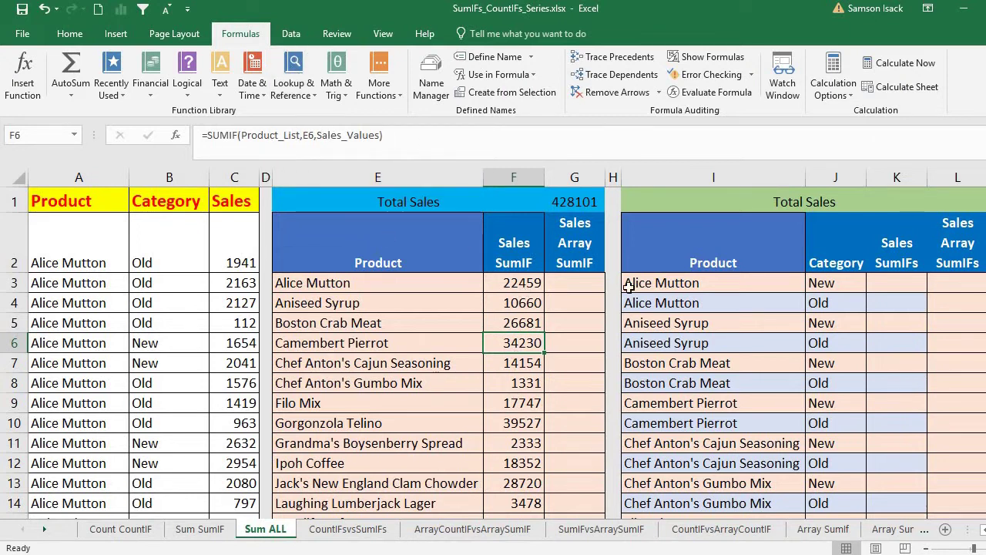
click(521, 285)
drag(520, 287, 515, 445)
drag(514, 281, 515, 504)
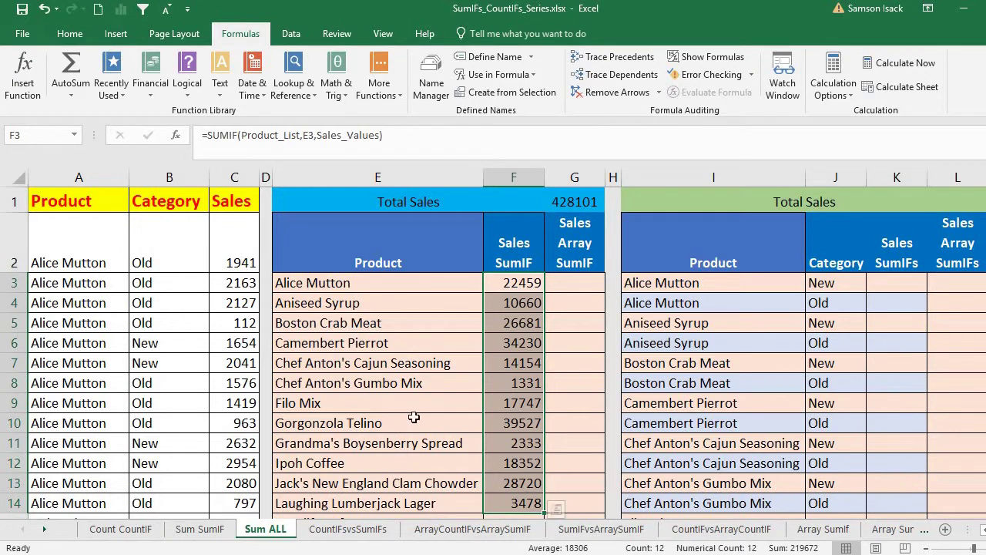
click(526, 282)
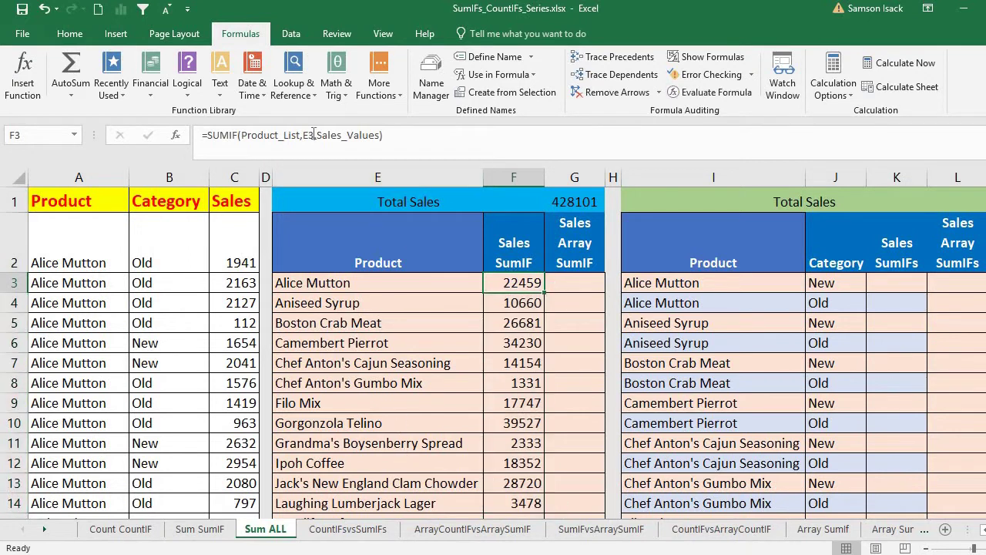
click(314, 135)
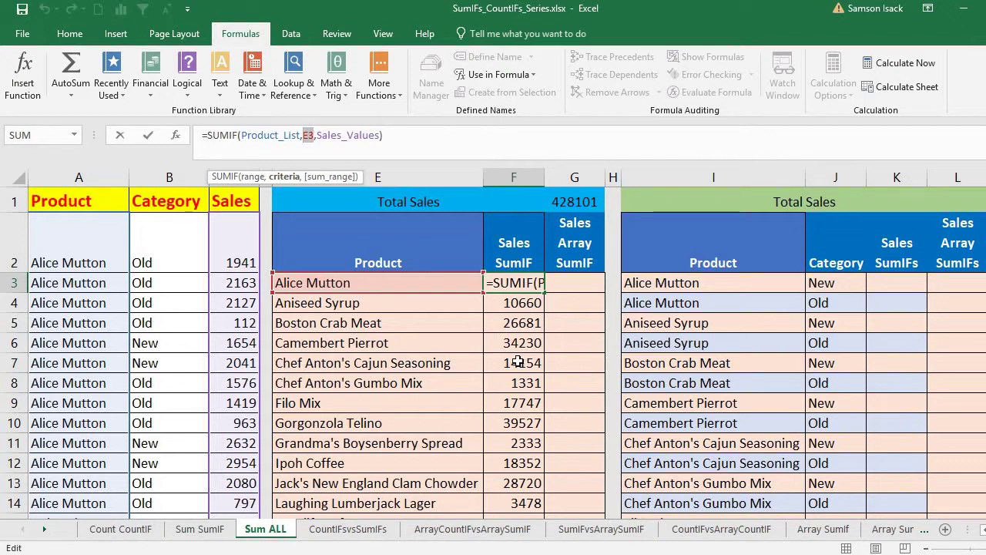
key(Escape)
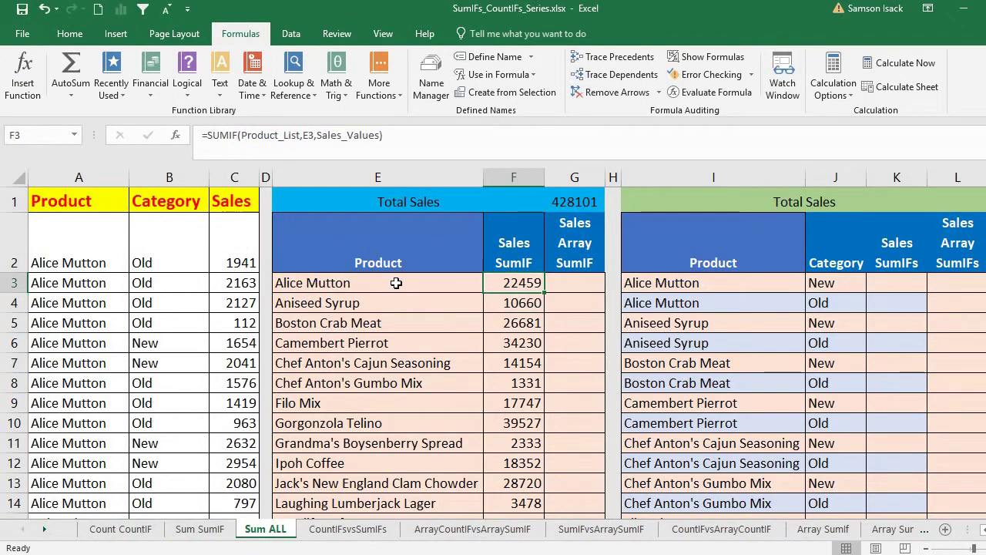
click(396, 282)
click(522, 283)
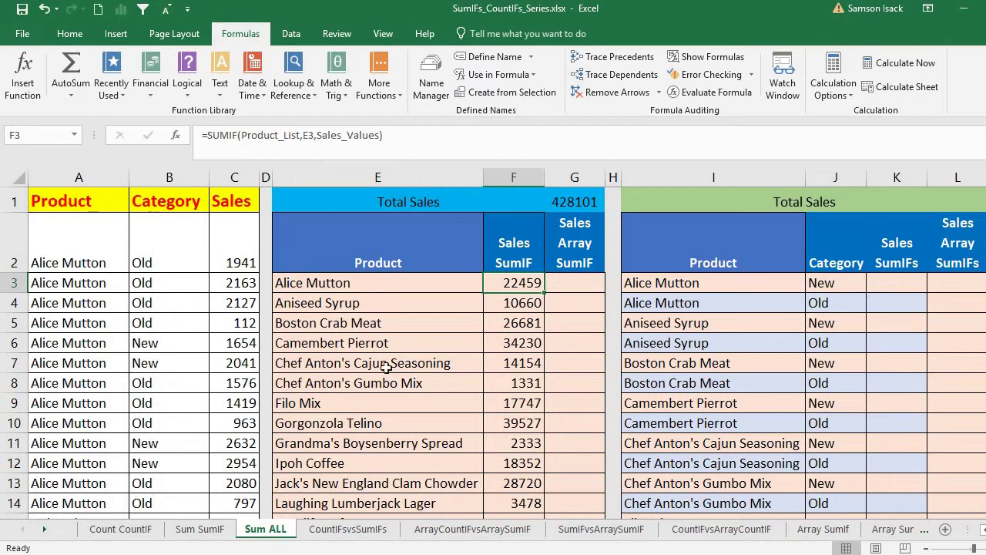
drag(386, 283, 393, 512)
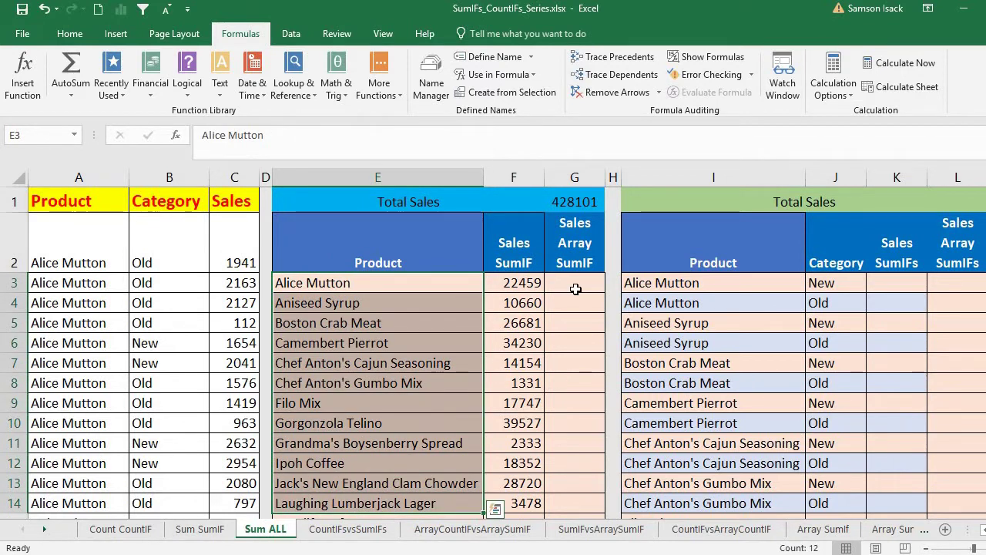
click(528, 283)
click(514, 307)
click(511, 342)
click(514, 423)
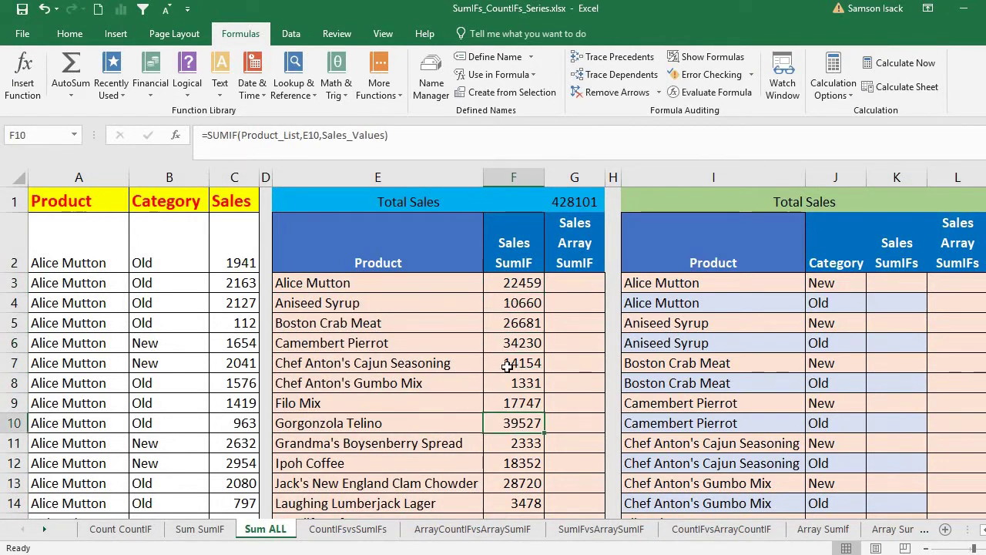
click(507, 366)
click(520, 283)
click(560, 283)
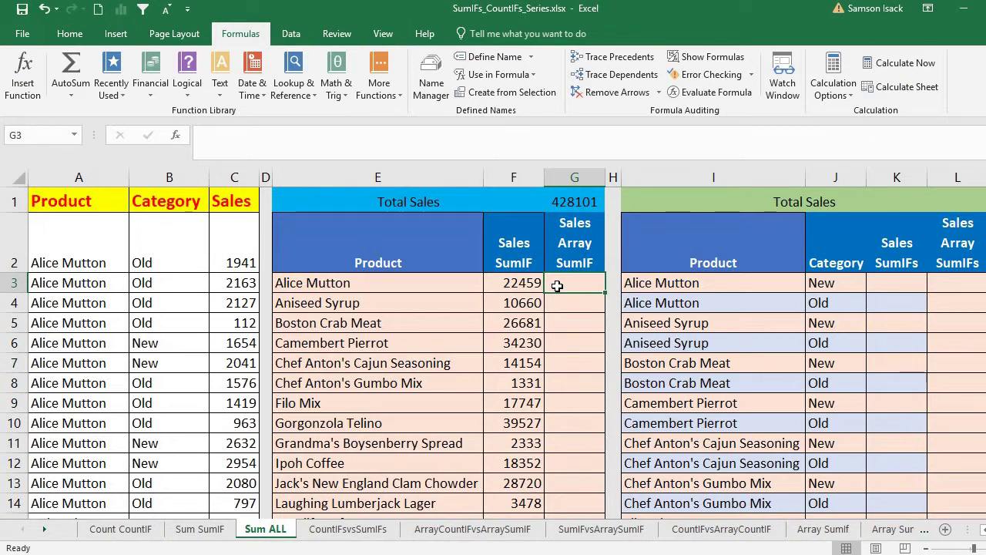
Step: Select the Sales Array SumIF range G3:G27 and start a formula in the formula bar
drag(436, 285, 439, 459)
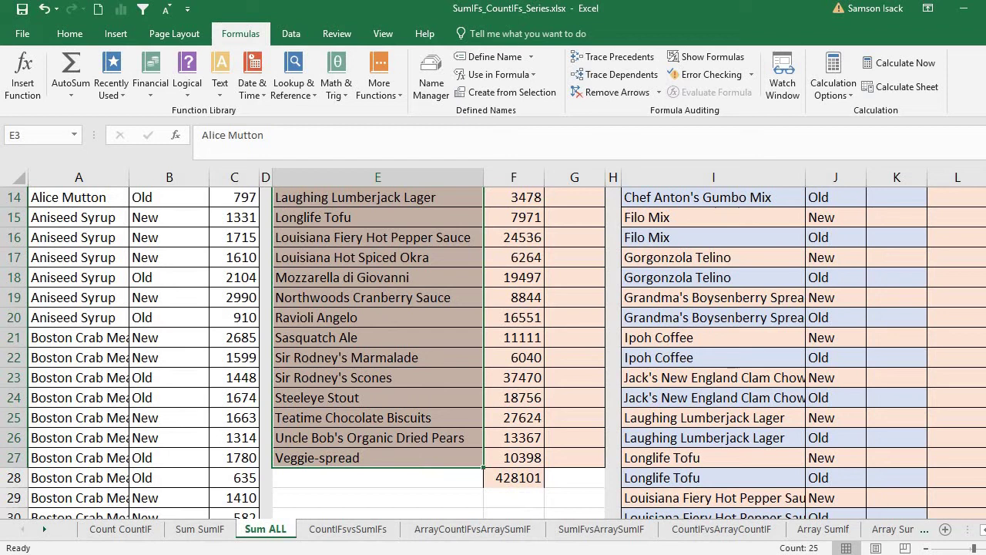
scroll(330, 305, up, 5)
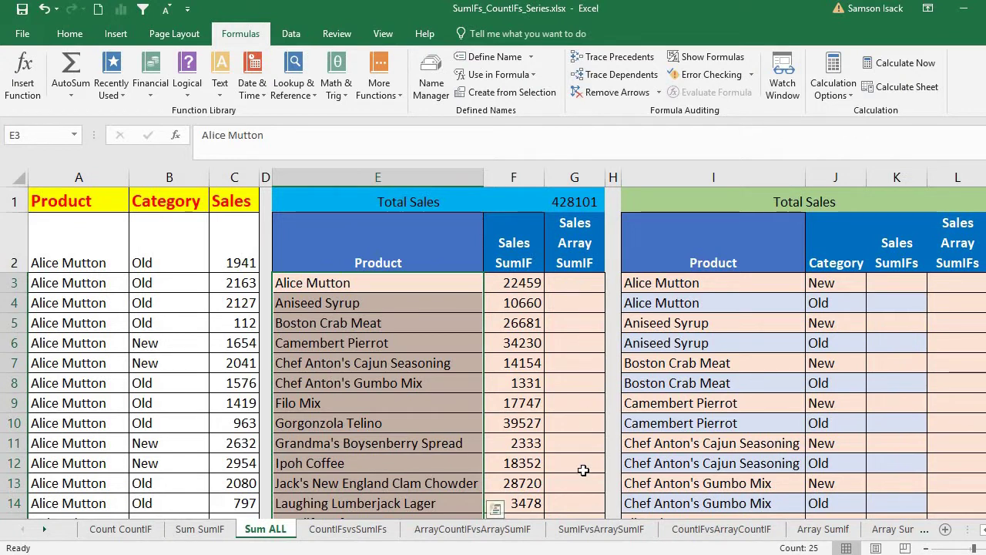
click(571, 284)
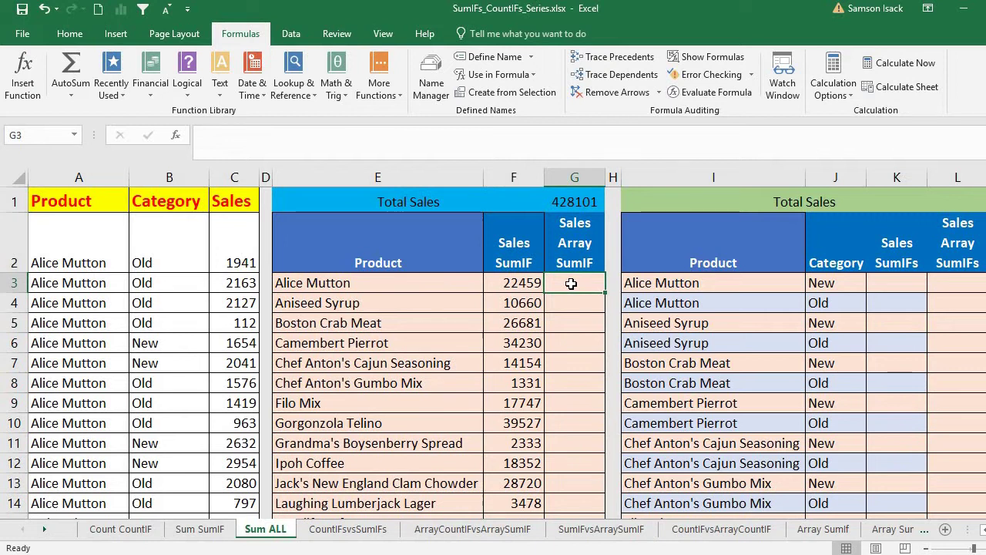
drag(571, 284, 590, 416)
mouse_move(571, 287)
mouse_down()
mouse_move(555, 479)
mouse_move(568, 526)
mouse_move(591, 176)
mouse_move(554, 286)
mouse_up()
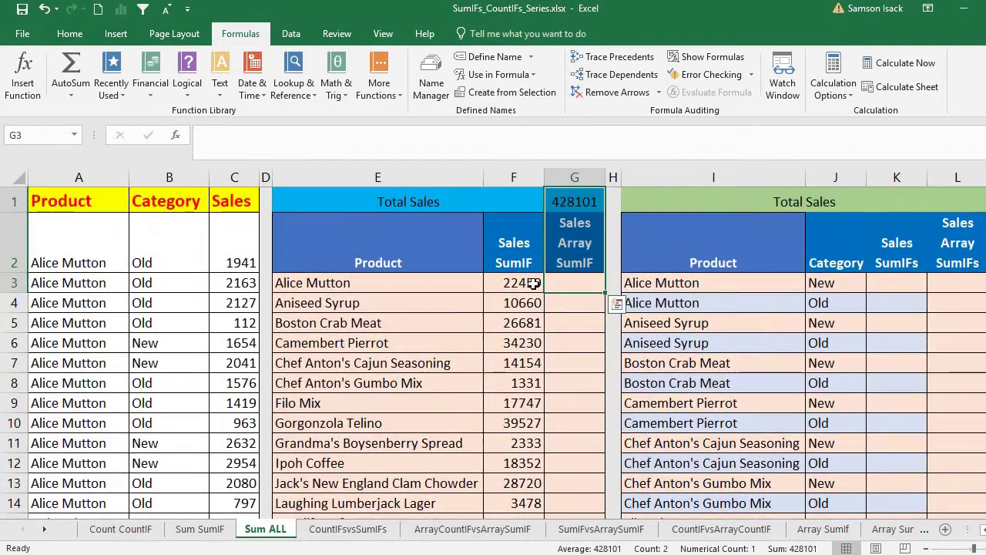
click(530, 283)
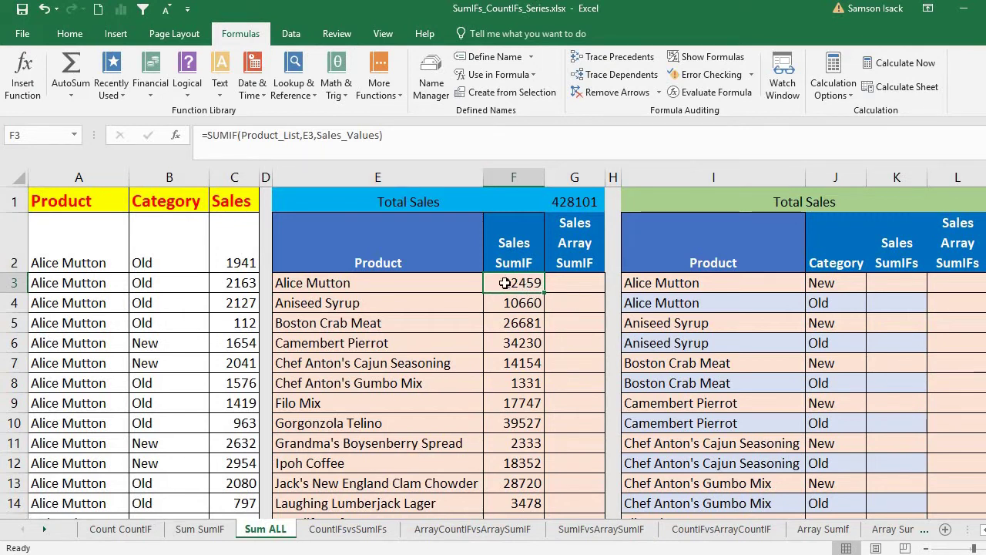
click(578, 281)
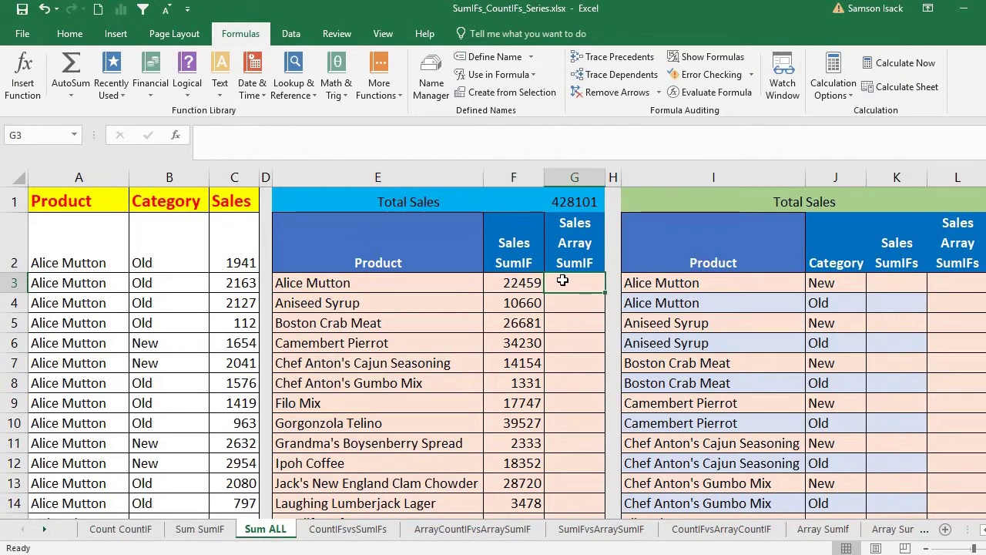
drag(567, 293, 587, 463)
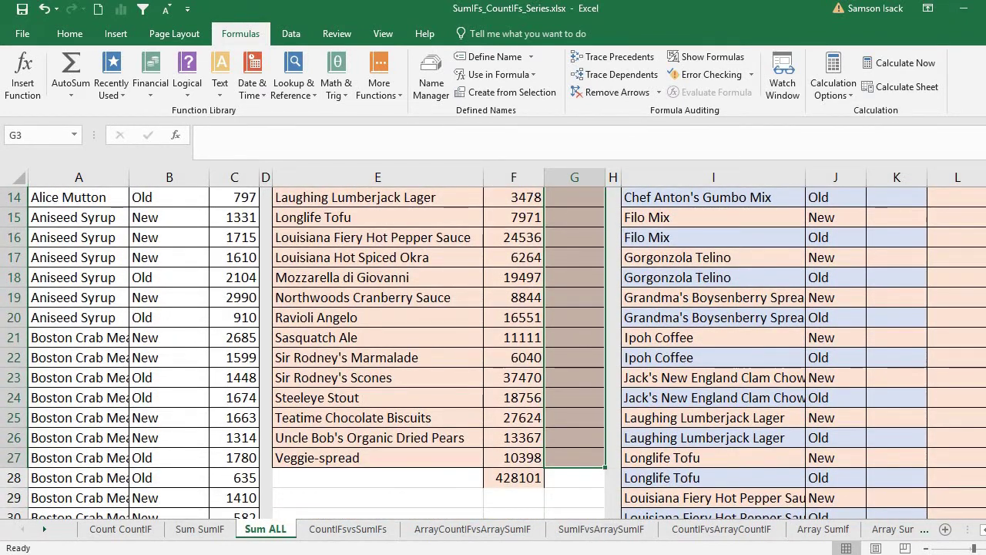
scroll(493, 353, up, 5)
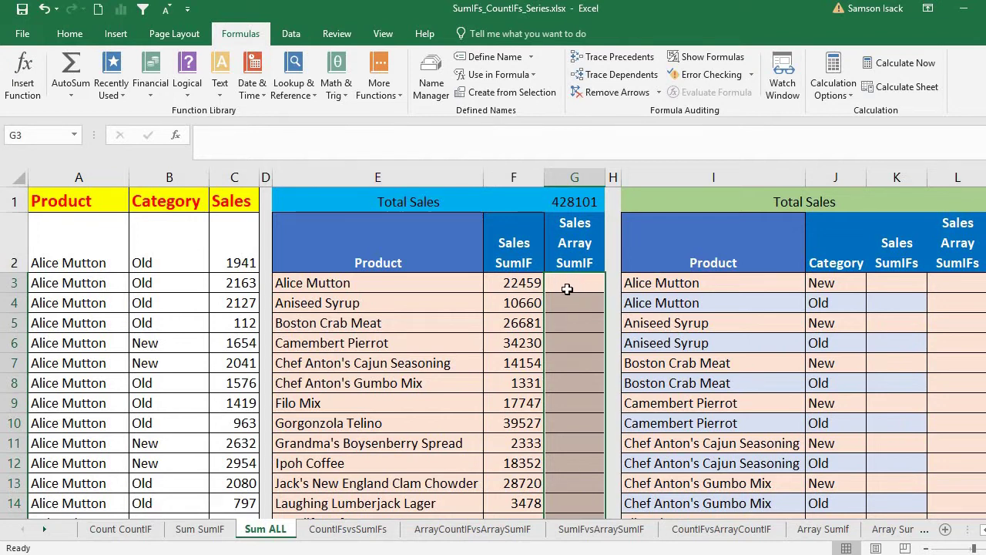
click(382, 135)
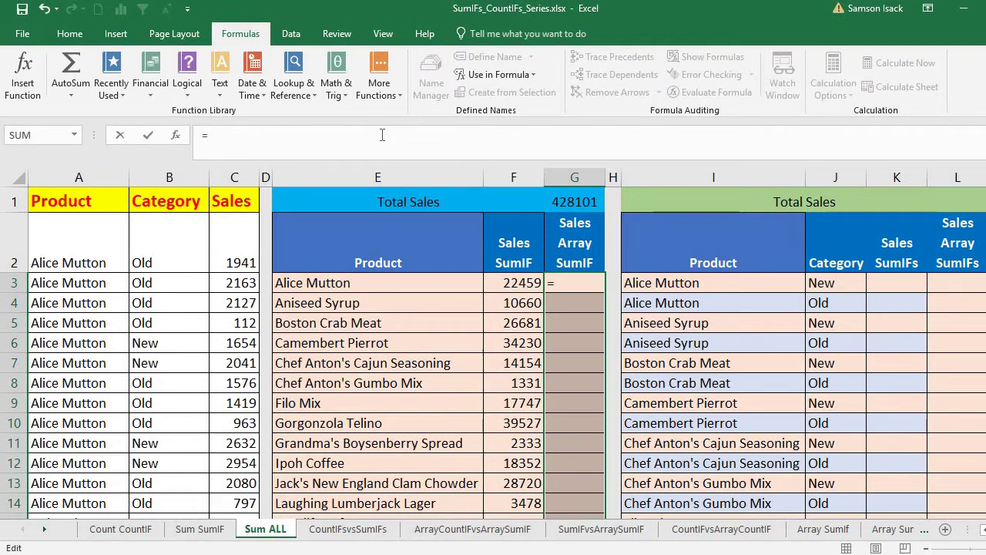
Step: Begin =SUMIF(Product_List,E3:E27 in G3, using all products as criteria
text(SUMI)
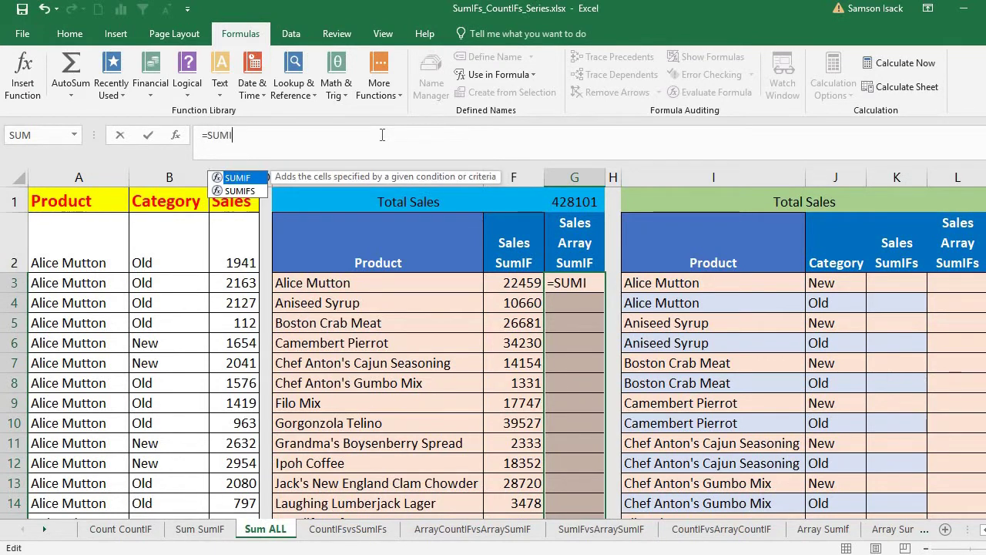
text(F()
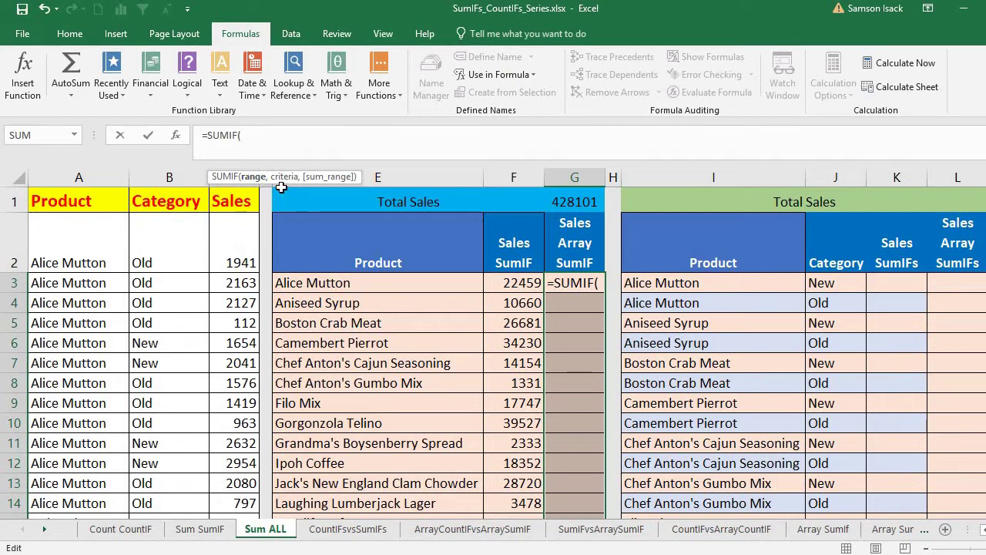
text(Product)
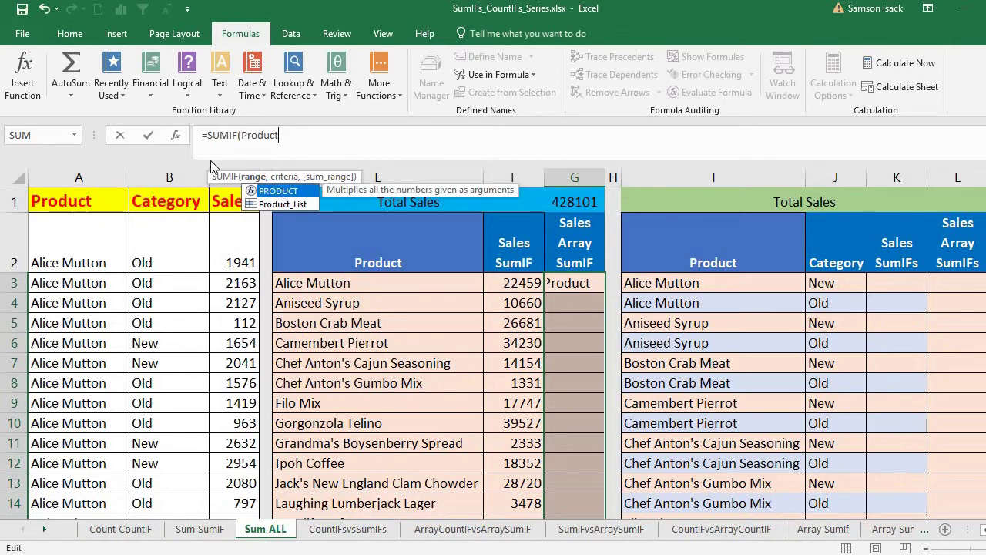
double_click(304, 204)
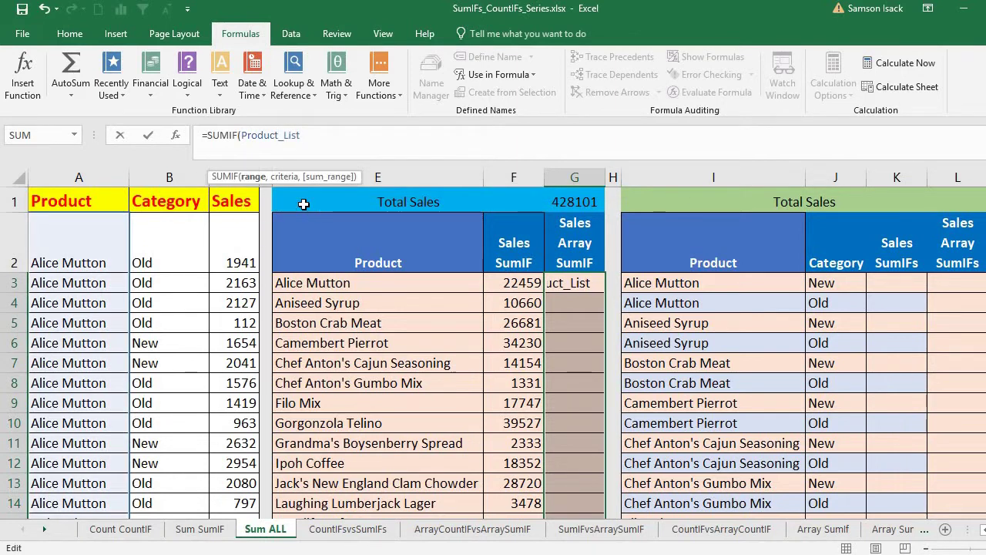
text(,)
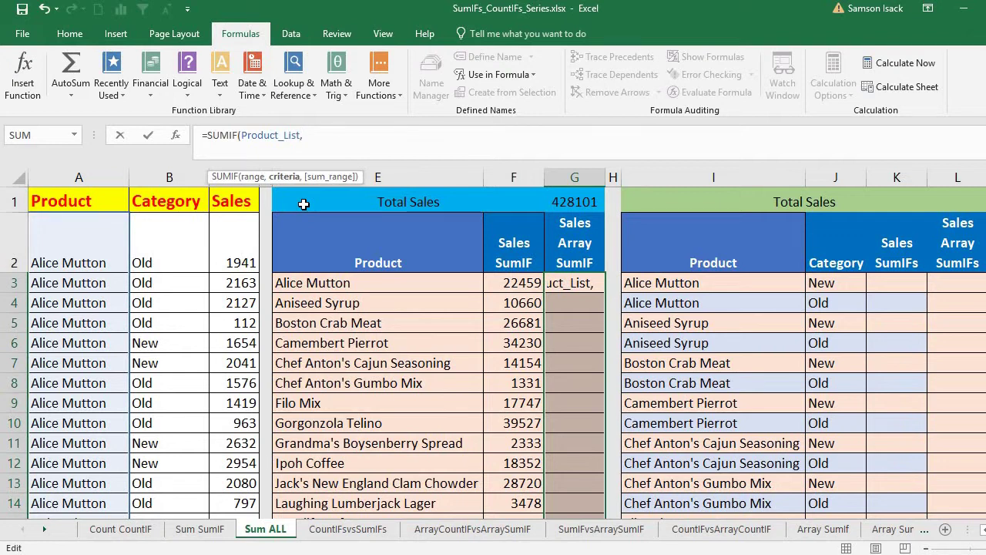
click(365, 283)
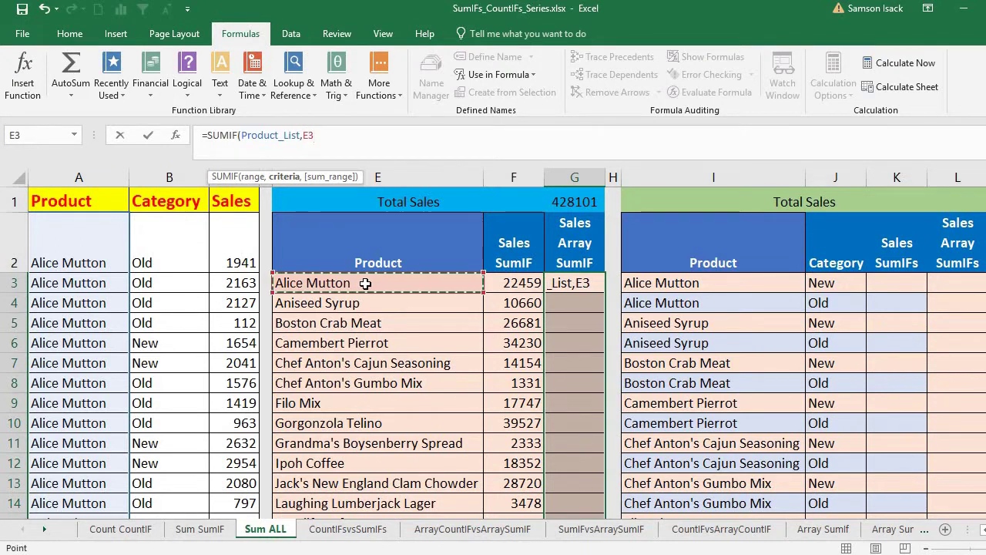
drag(360, 350, 385, 478)
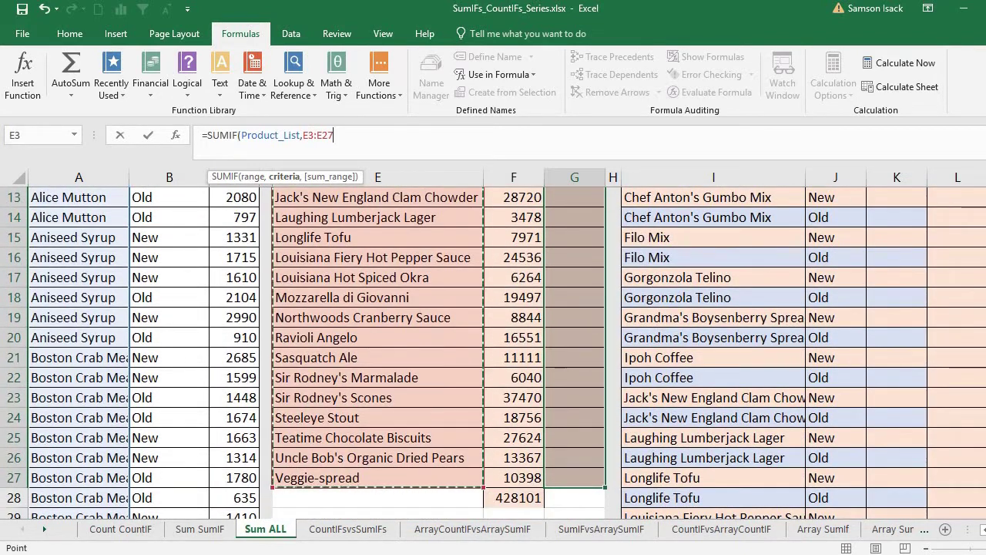
scroll(493, 346, up, 4)
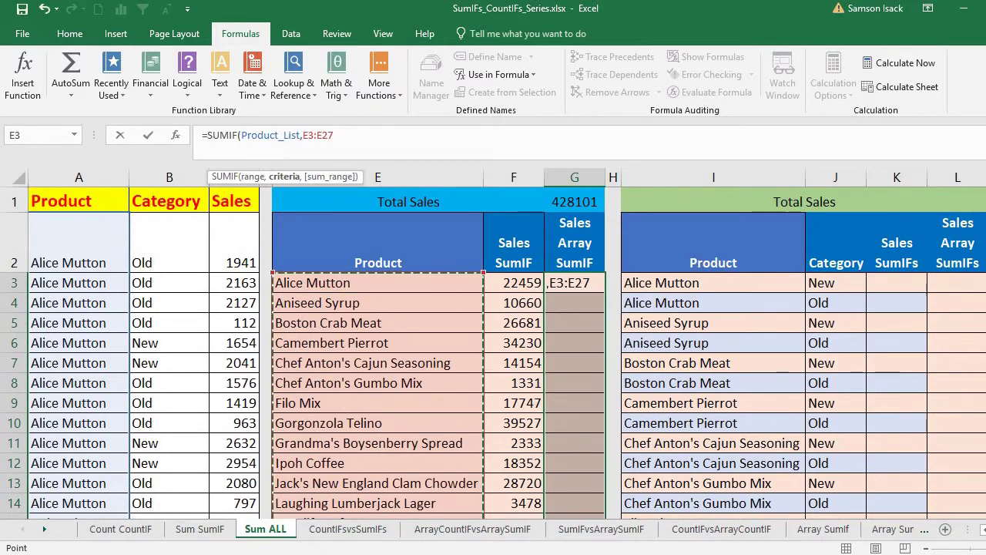
Step: Add Sales_Values as the sum range and close the SUMIF parenthesis
text(,)
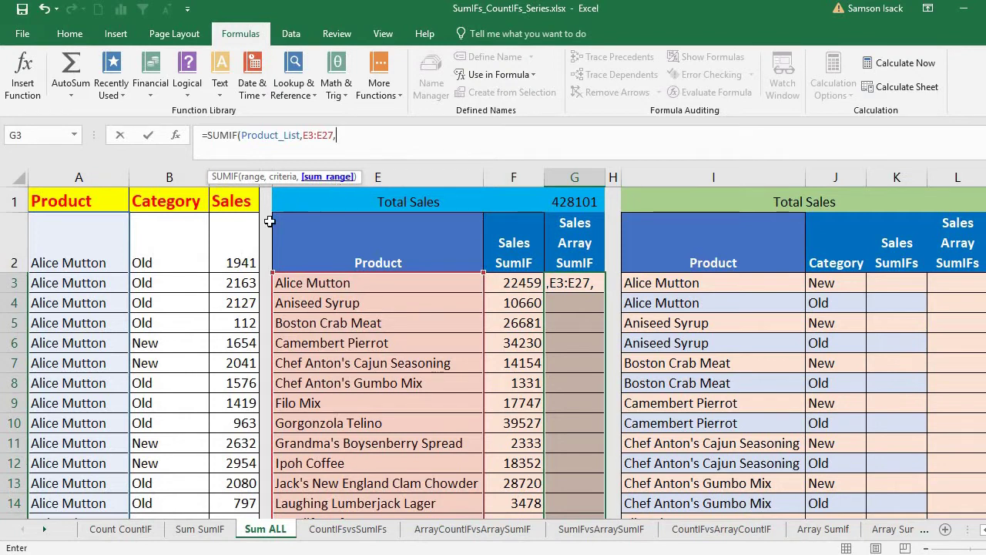
text(Sle)
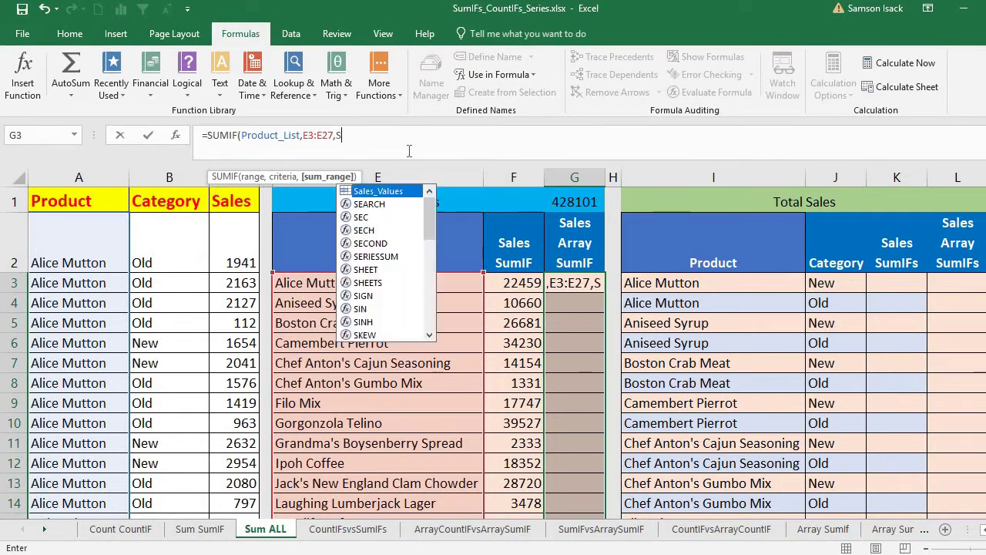
key(BackSpace)
key(BackSpace)
key(BackSpace)
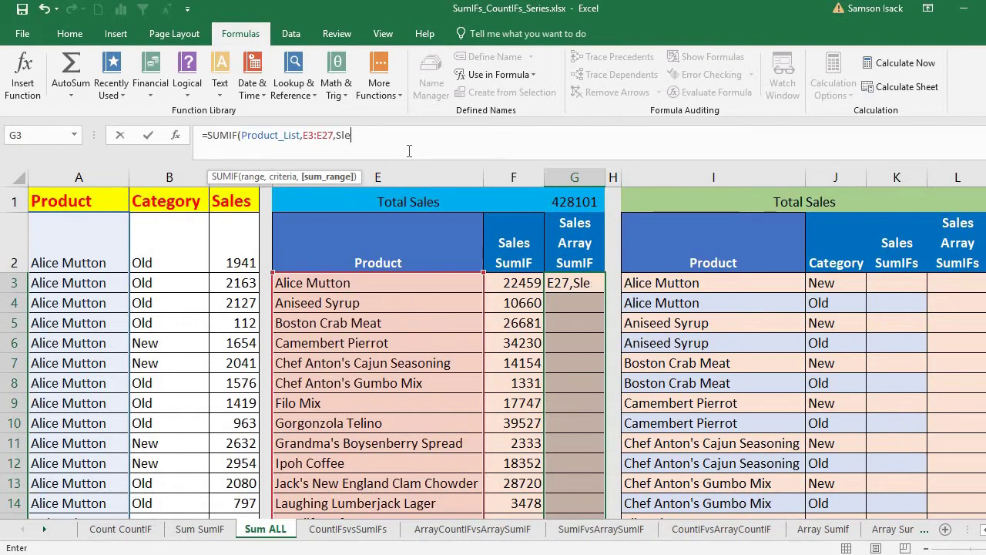
text(al)
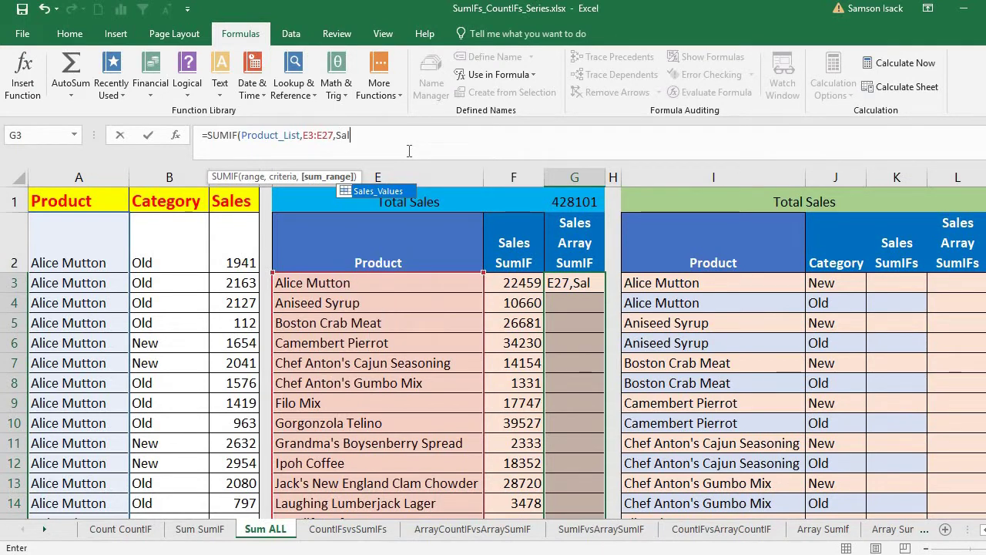
double_click(372, 193)
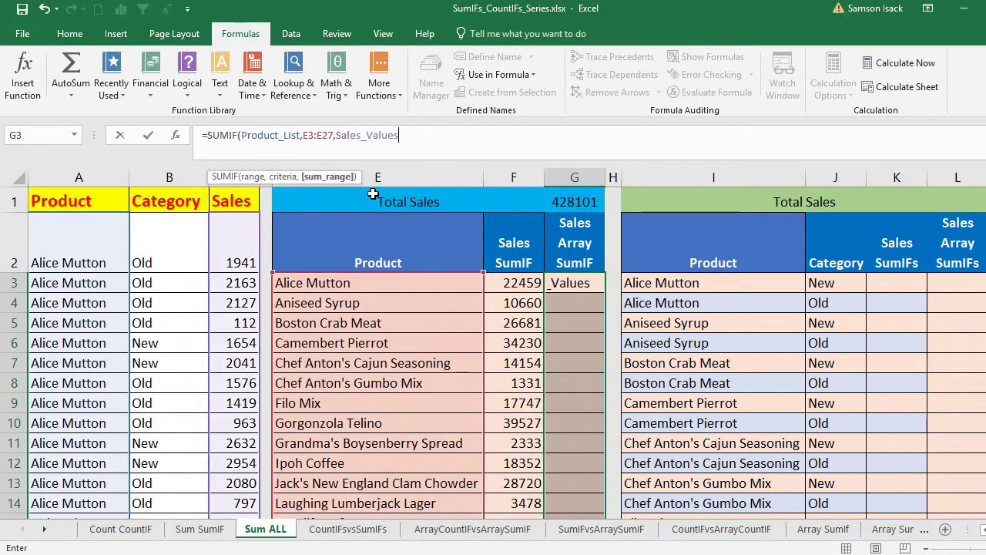
text())
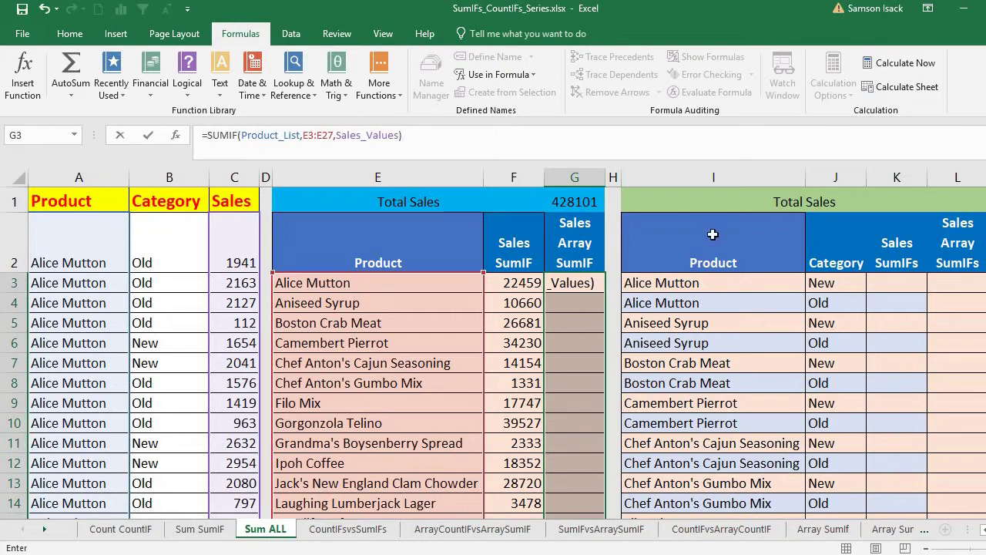
Step: Confirm =SUMIF(Product_List,E3:E27,Sales_Values) as an array formula with Ctrl+Shift+Enter
triple_click(247, 145)
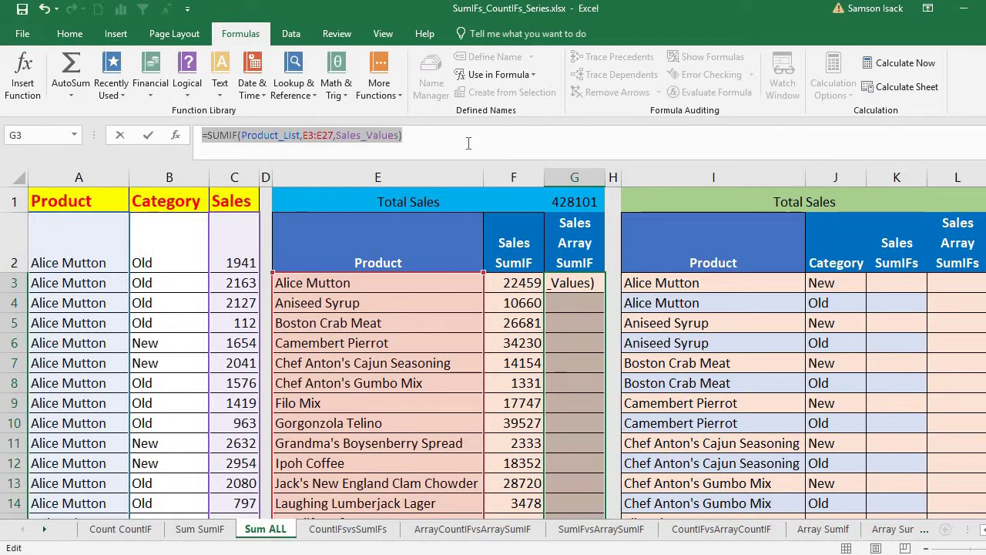
key(ctrl+shift+Return)
click(576, 283)
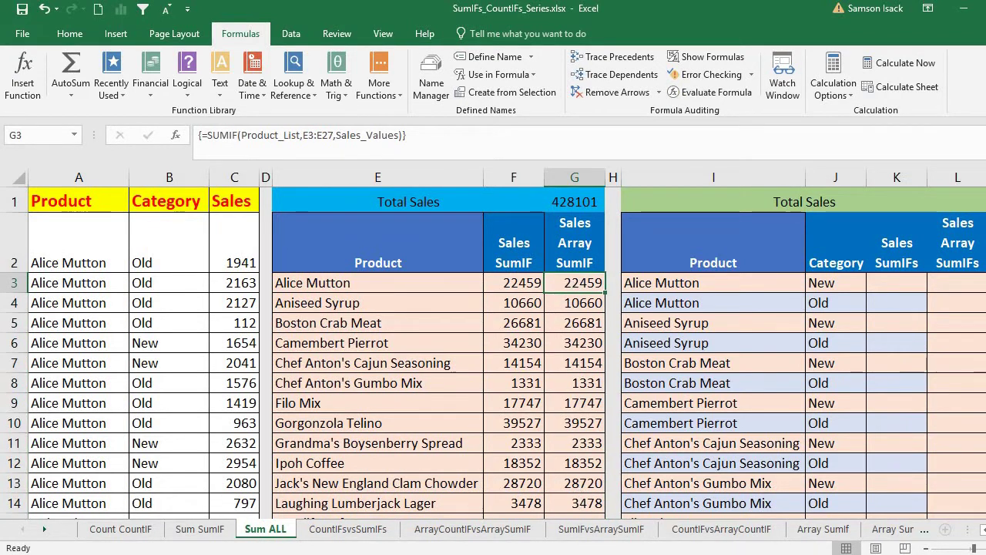
scroll(493, 352, down, 6)
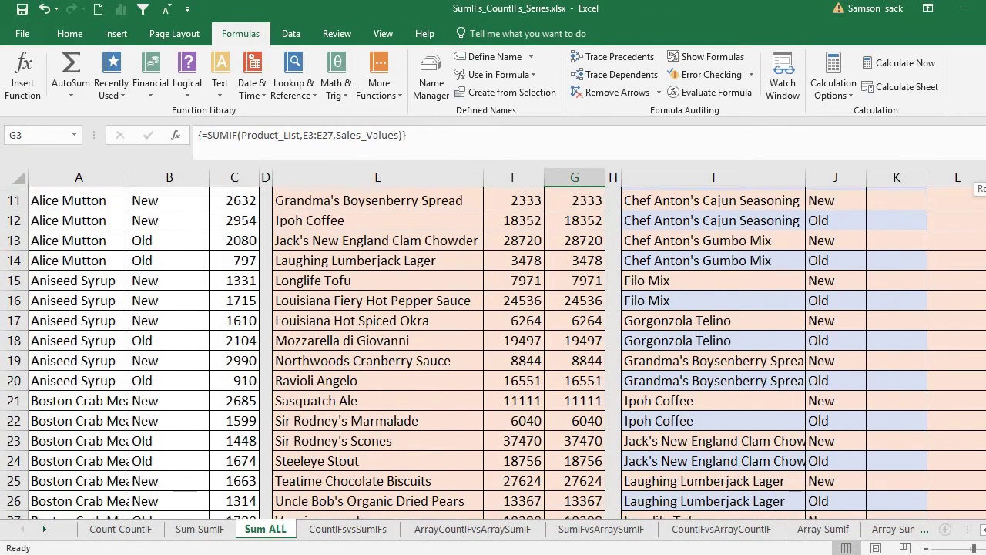
scroll(494, 351, up, 6)
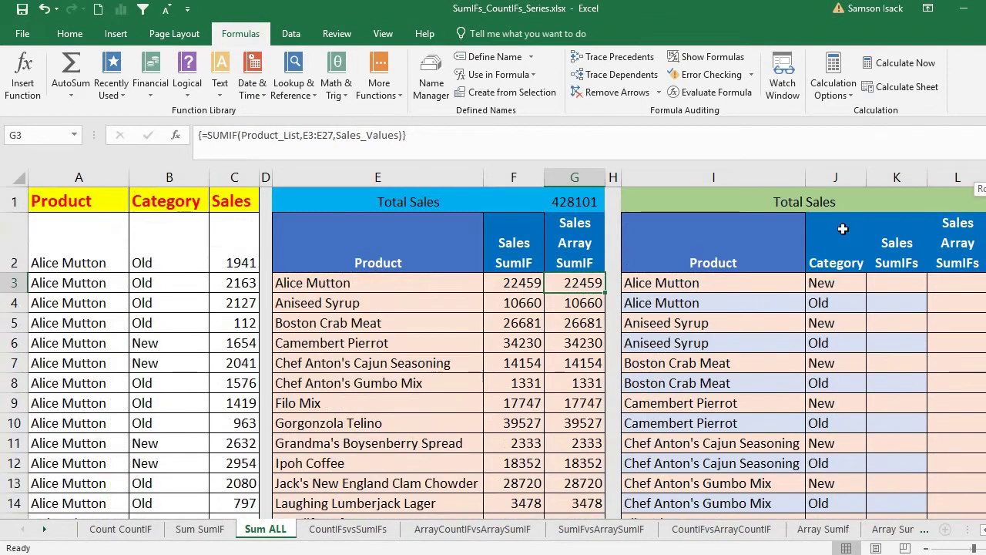
click(530, 284)
key(Down)
key(Down)
key(Down)
key(Down)
key(Down)
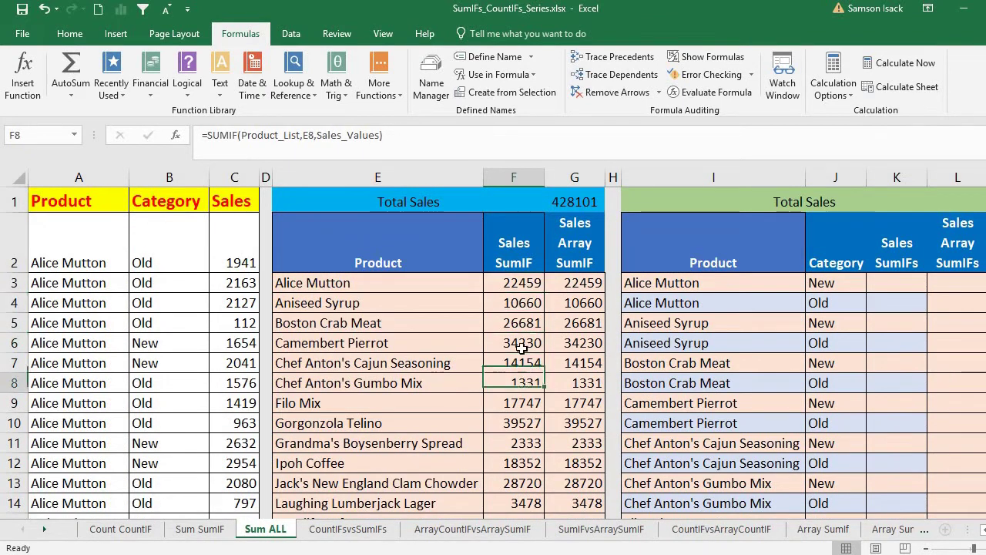
click(521, 297)
click(514, 284)
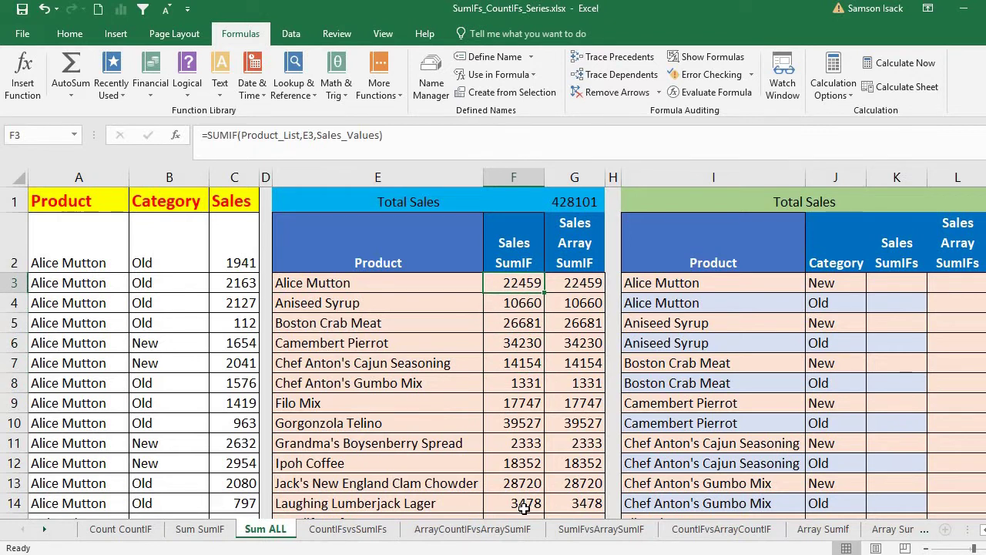
click(582, 284)
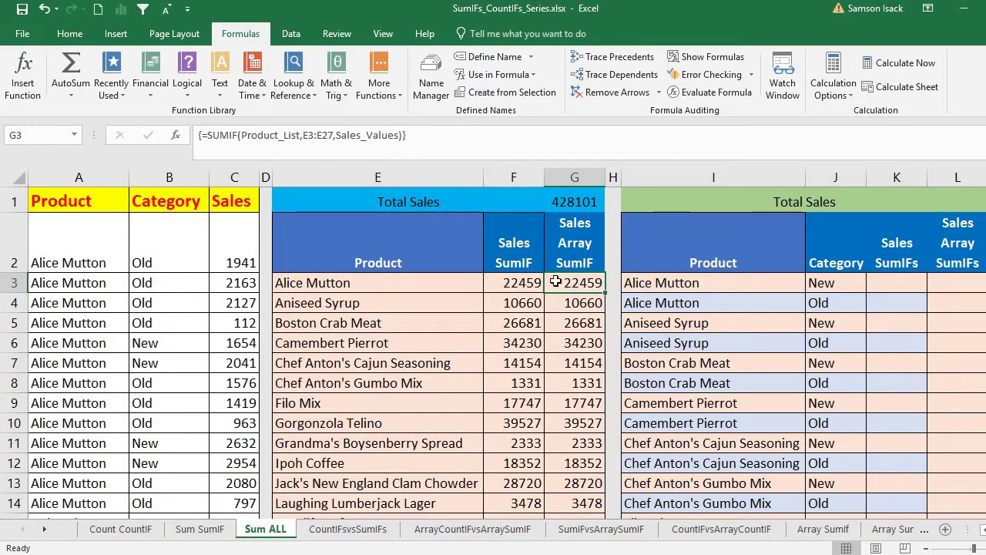
click(511, 283)
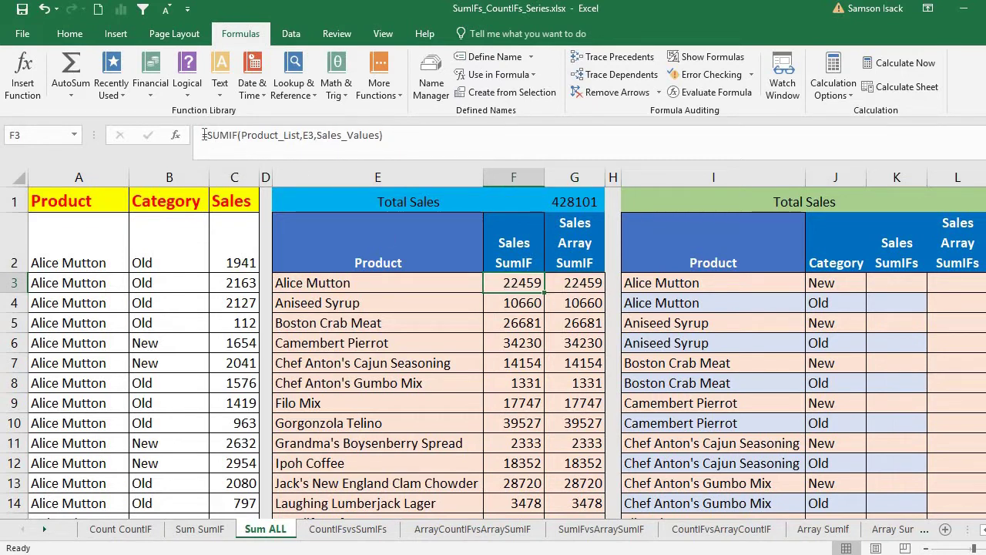
click(567, 286)
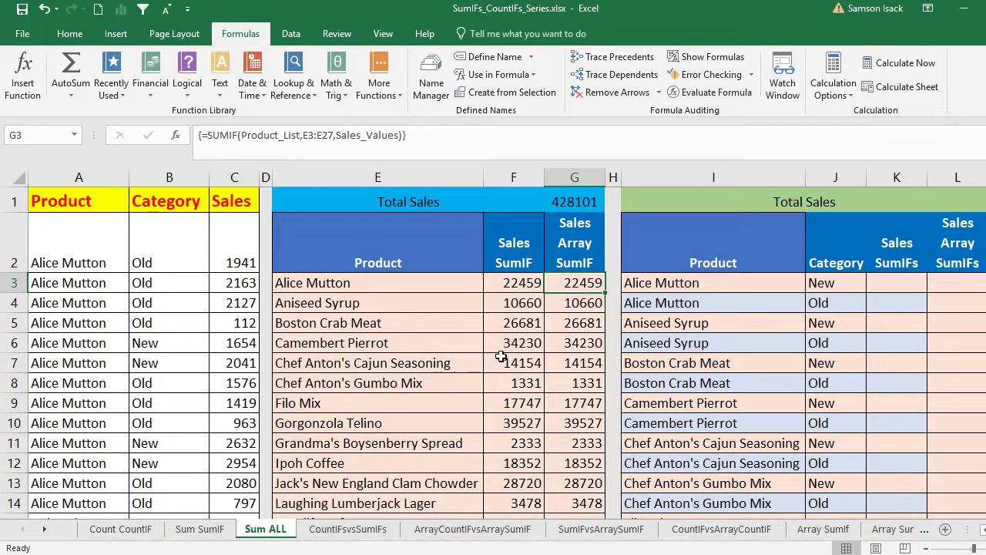
click(527, 284)
click(514, 346)
click(564, 346)
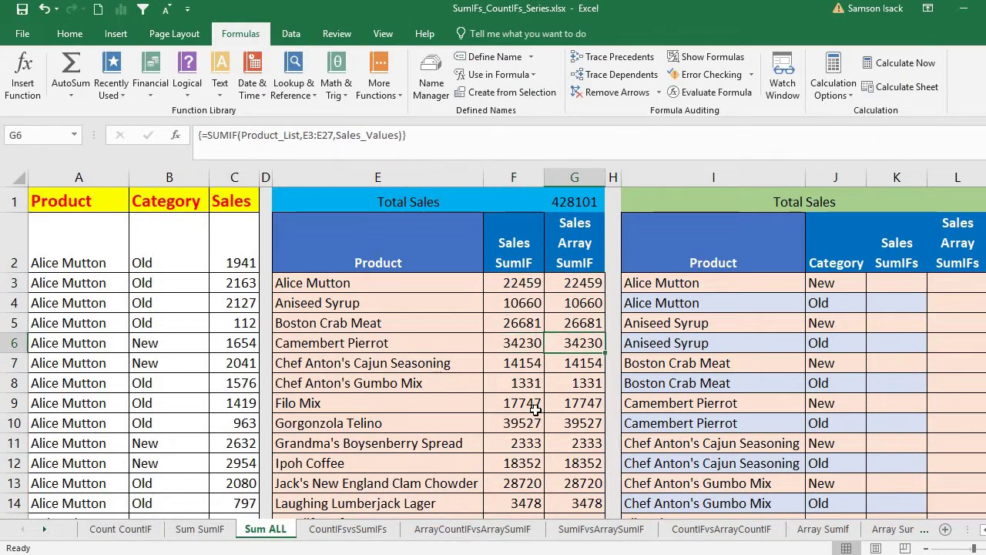
click(509, 399)
scroll(557, 387, down, 7)
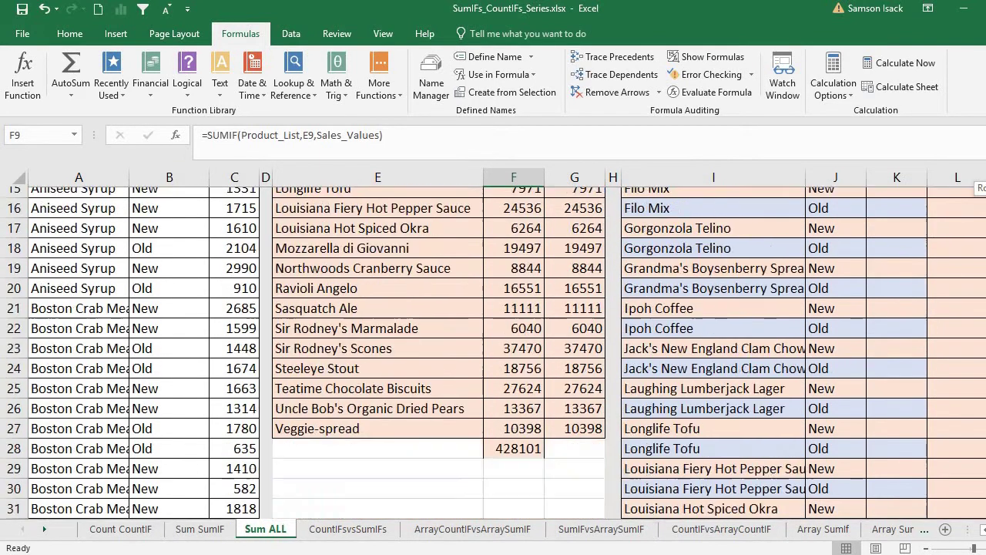
click(575, 339)
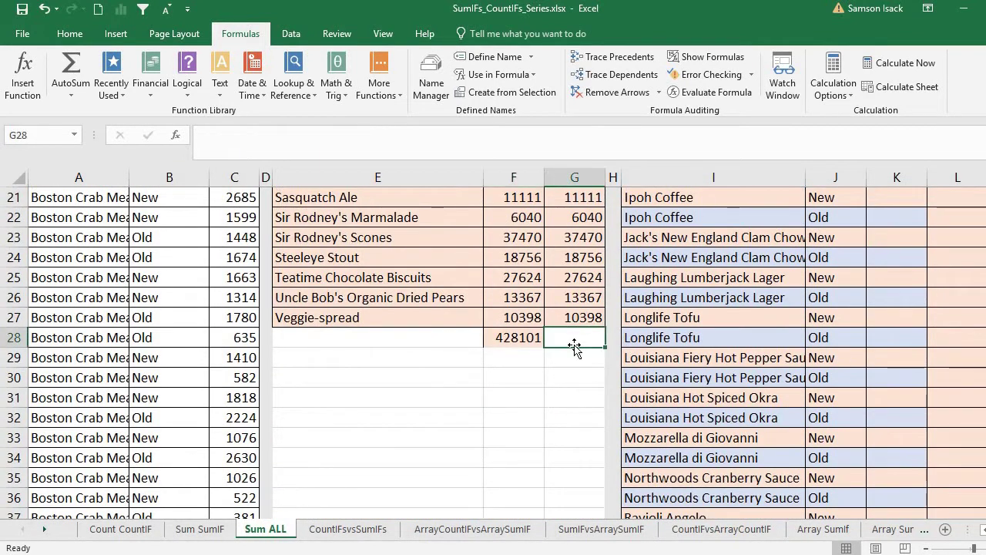
Step: Enter =SUM(G3:G27) in G28, returning 428101
text(=SUM)
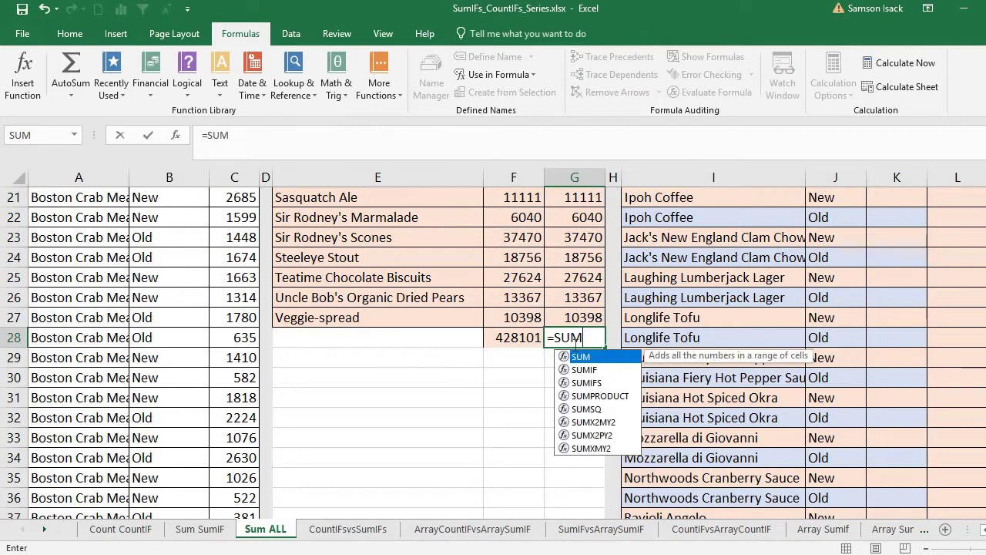
text(()
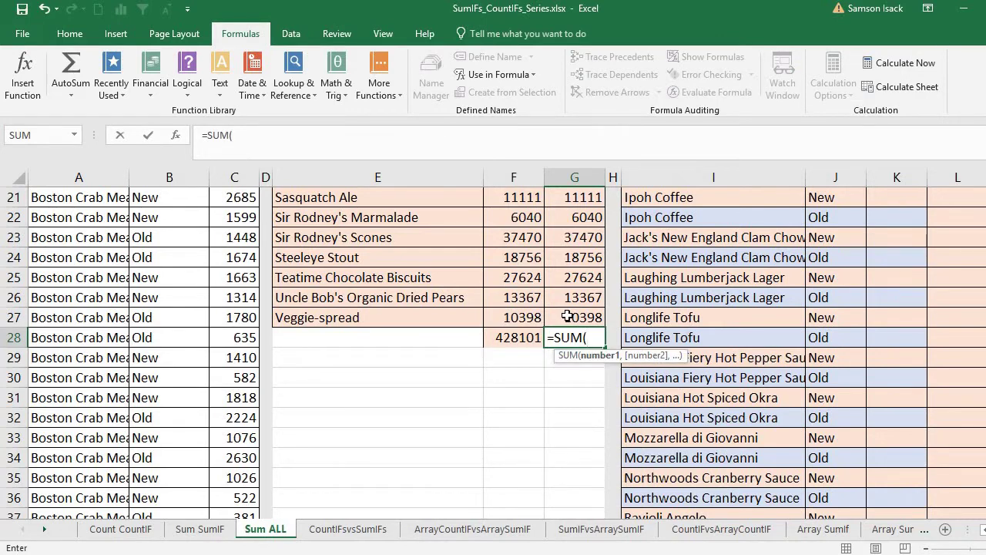
drag(568, 315, 579, 282)
text())
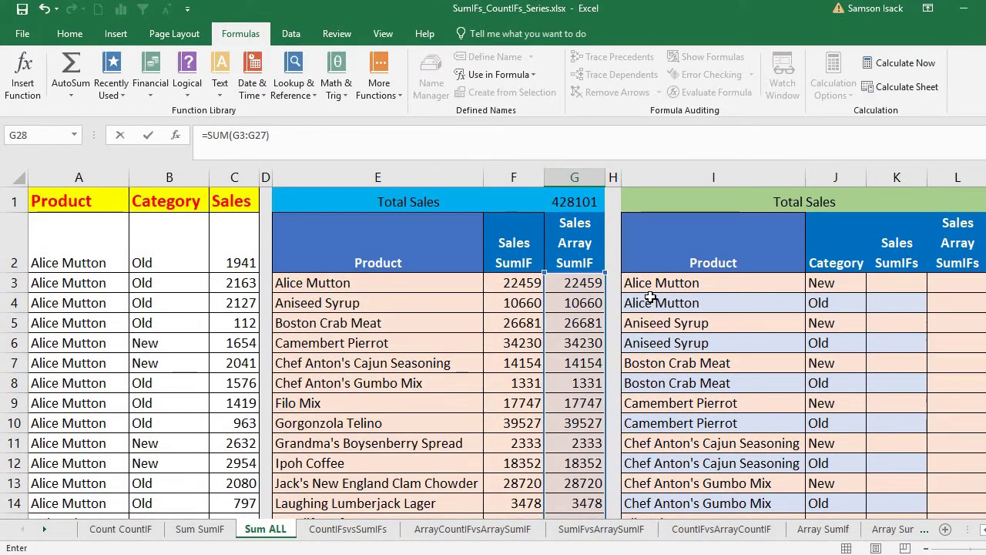
key(Return)
click(582, 479)
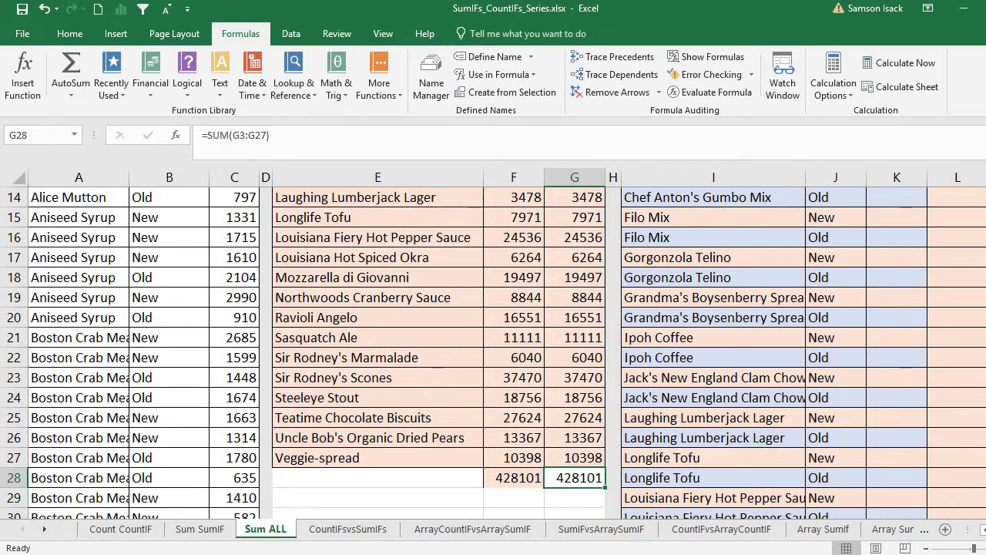
Step: Check the G1 grand total 428101 against the Sales SumIF and Sales Array SumIF columns
scroll(493, 347, up, 5)
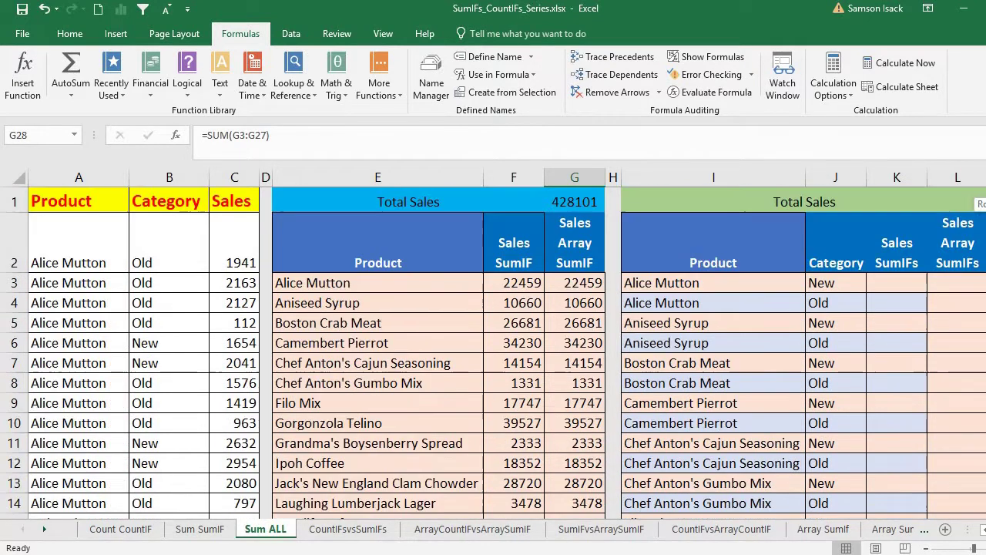
click(517, 231)
click(577, 201)
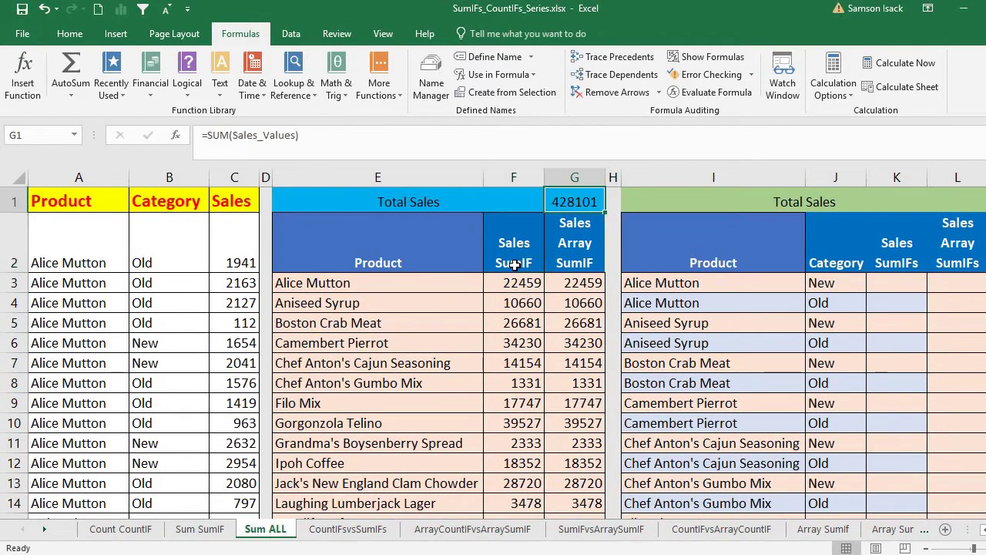
click(516, 262)
click(585, 247)
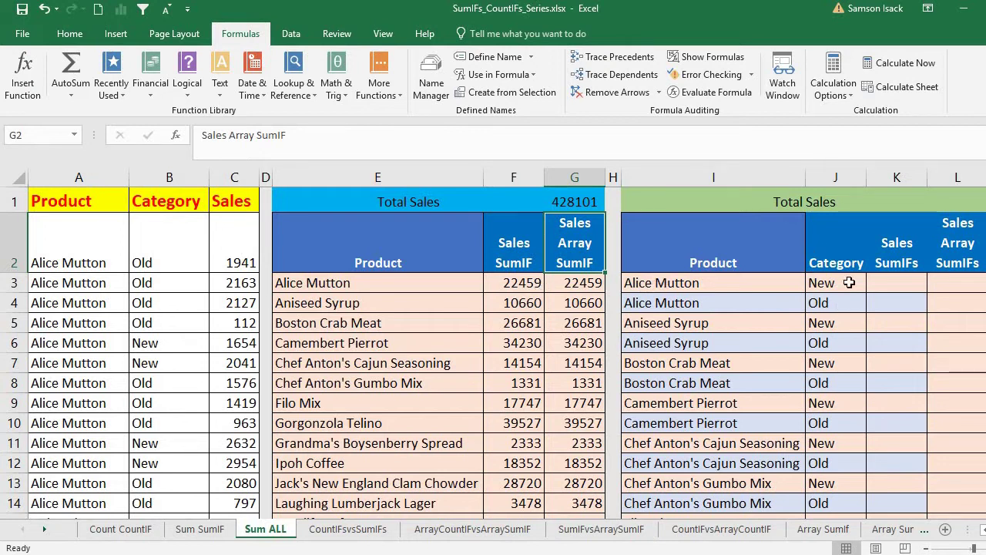
click(518, 282)
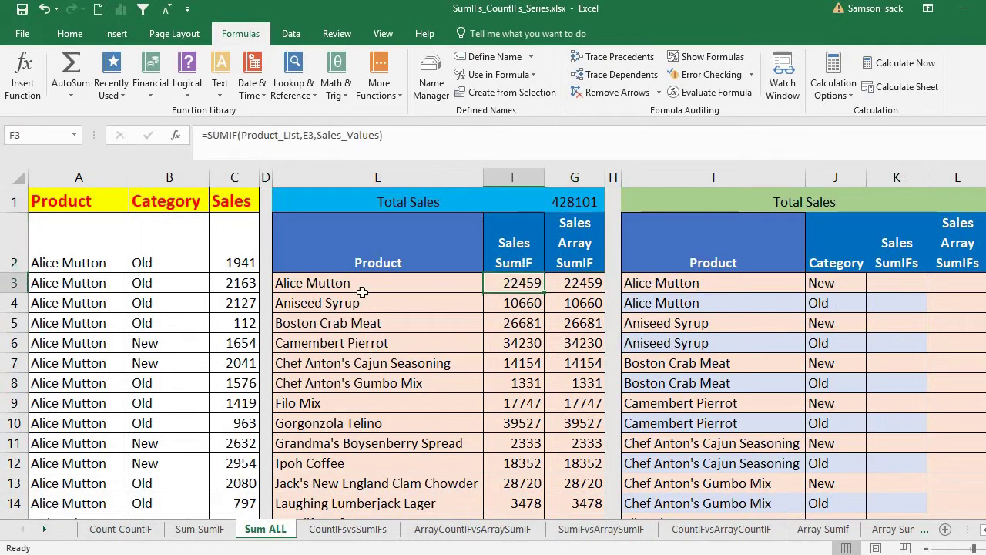
click(368, 283)
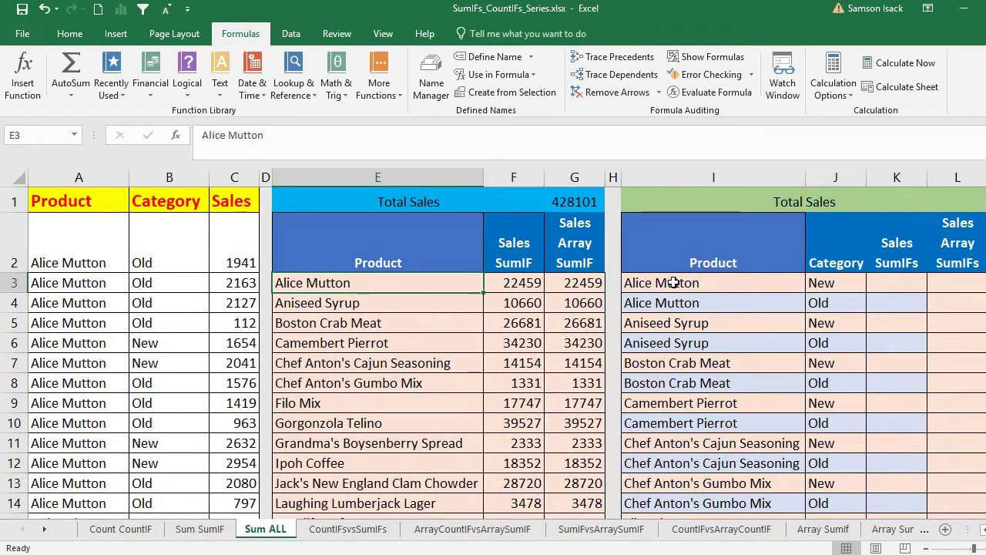
click(742, 282)
click(831, 279)
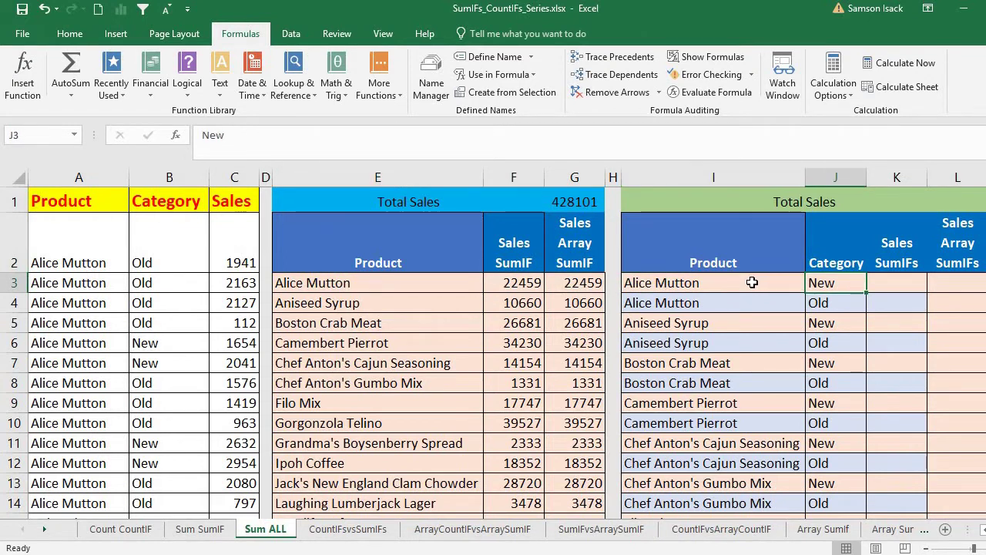
click(752, 283)
click(835, 282)
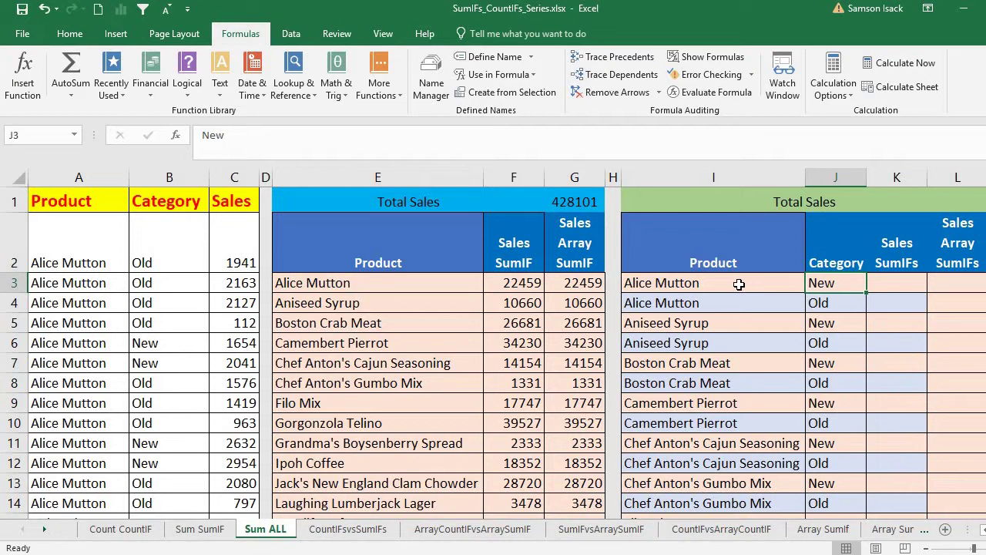
click(745, 284)
click(821, 283)
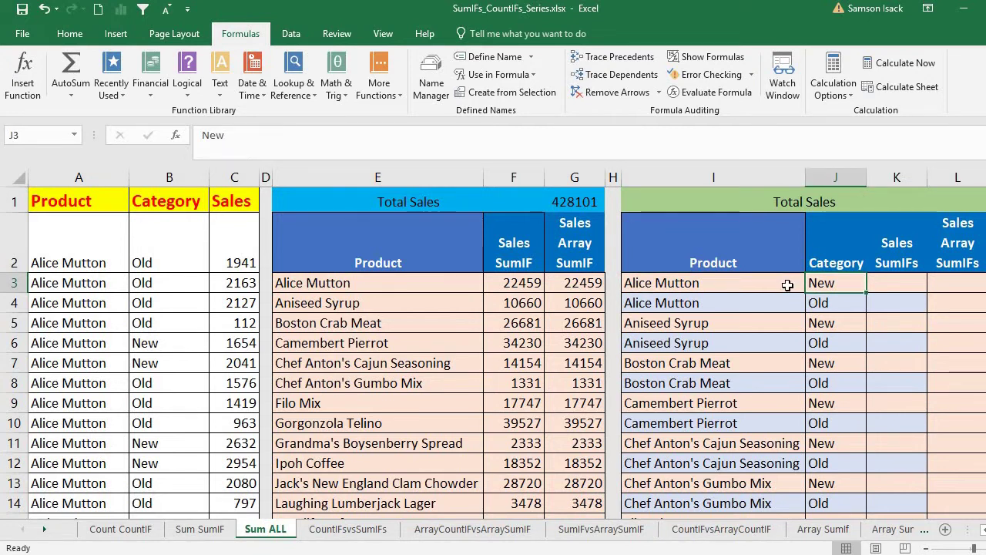
click(786, 286)
click(812, 281)
click(897, 283)
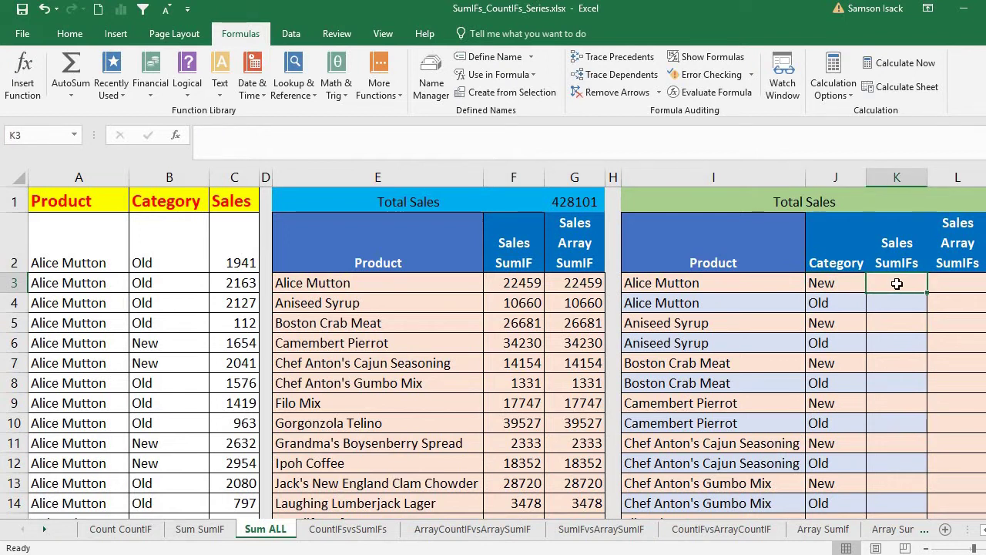
click(416, 283)
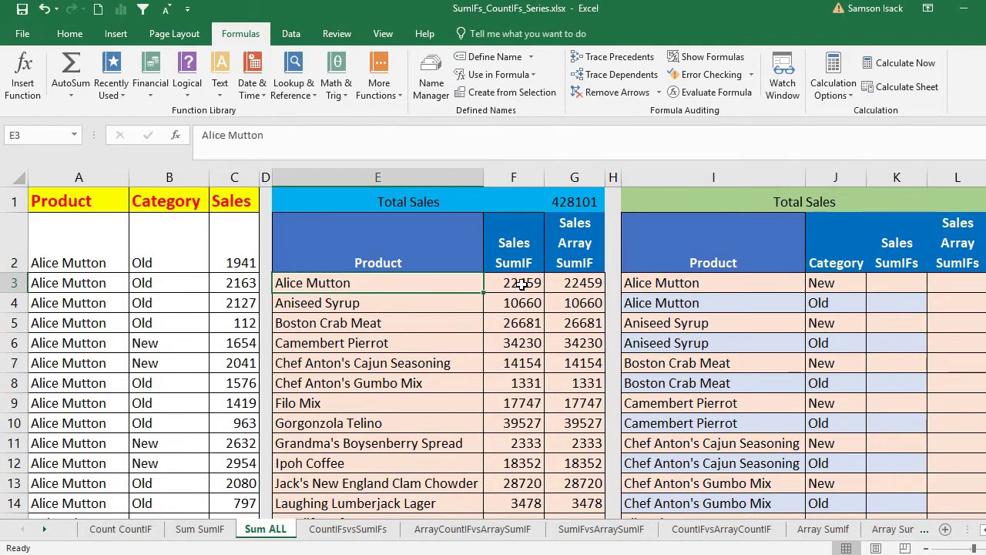
click(769, 282)
click(823, 283)
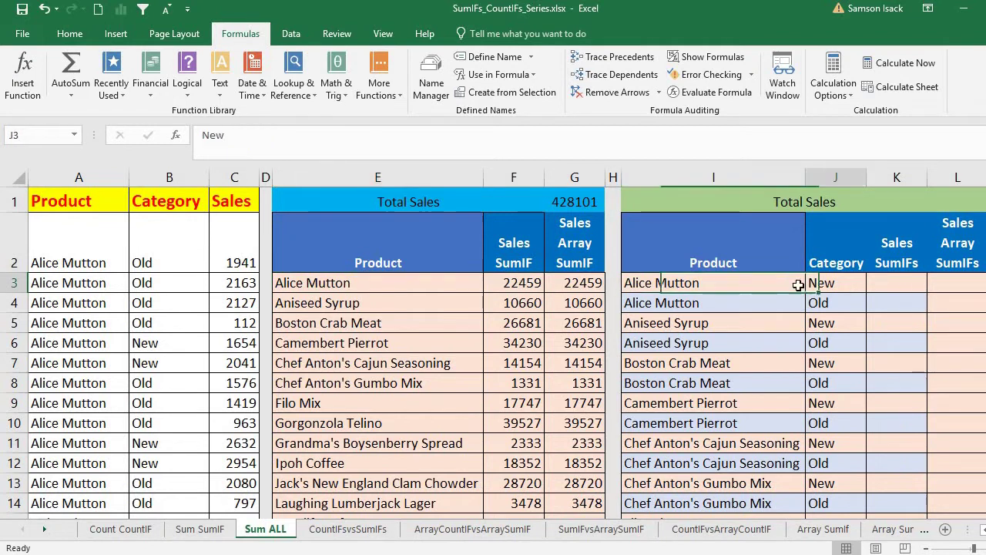
click(744, 287)
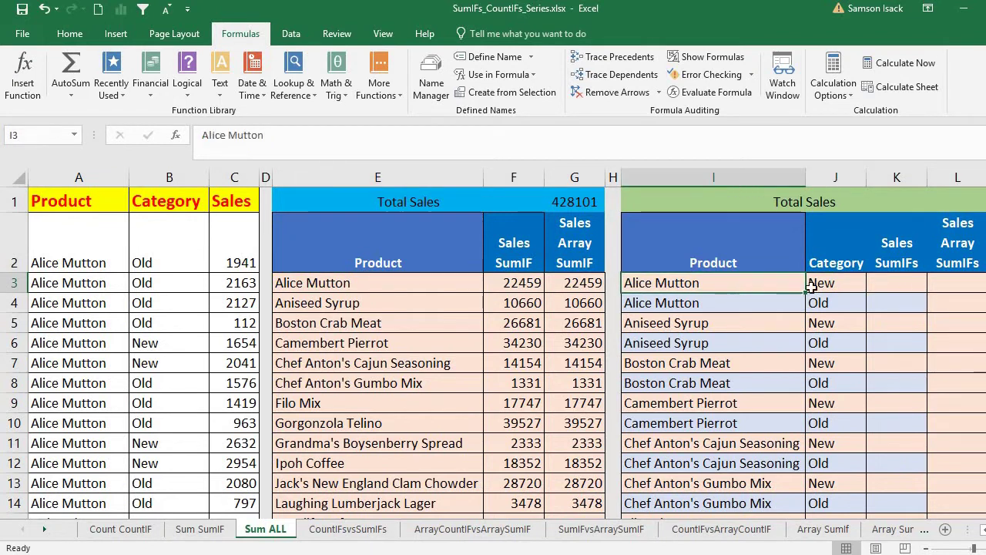
click(853, 277)
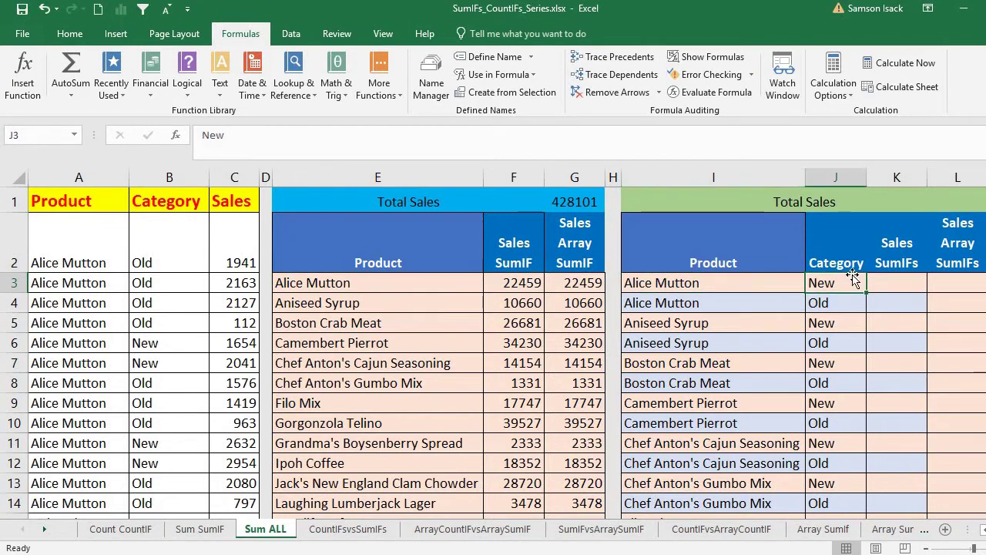
click(901, 287)
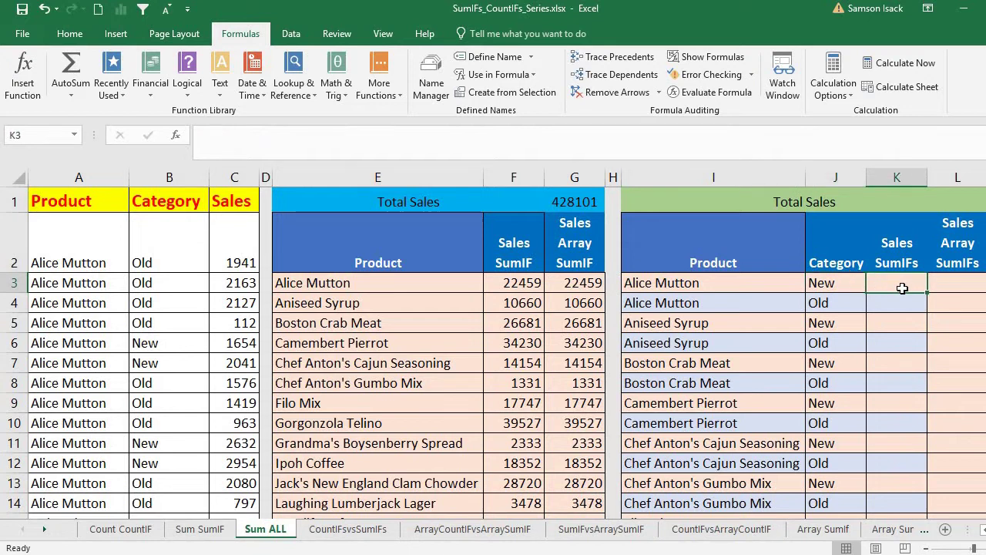
click(794, 303)
click(840, 303)
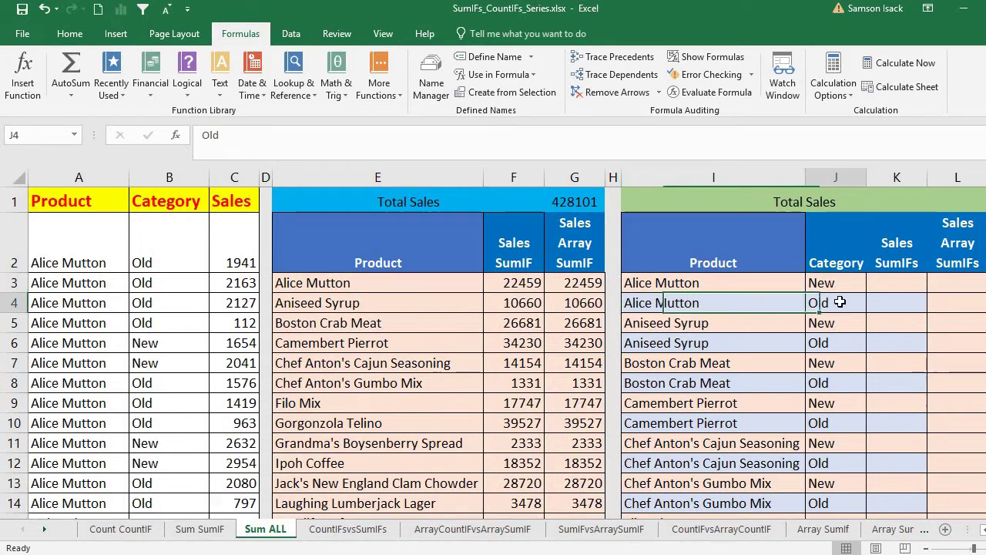
click(892, 305)
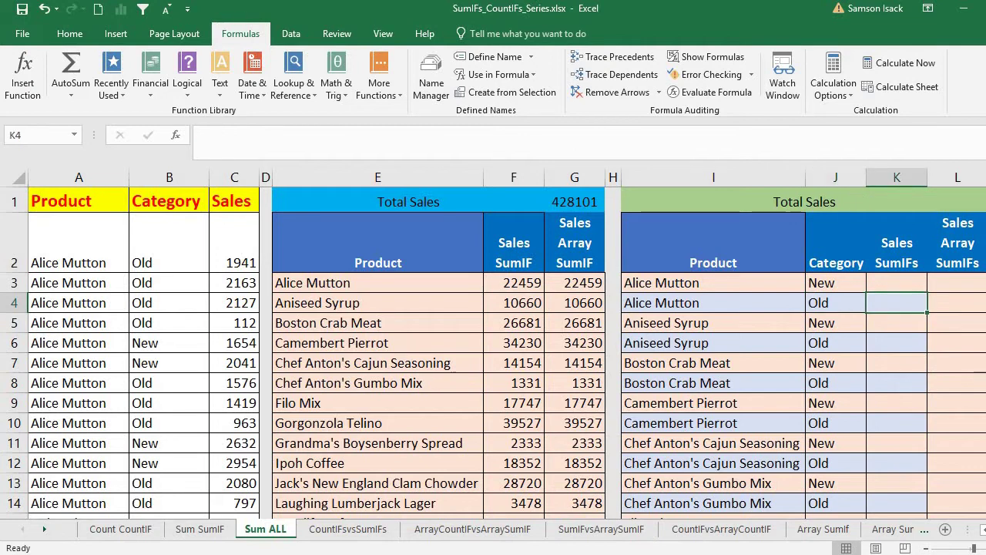
drag(983, 192, 983, 192)
drag(710, 283, 712, 304)
click(822, 279)
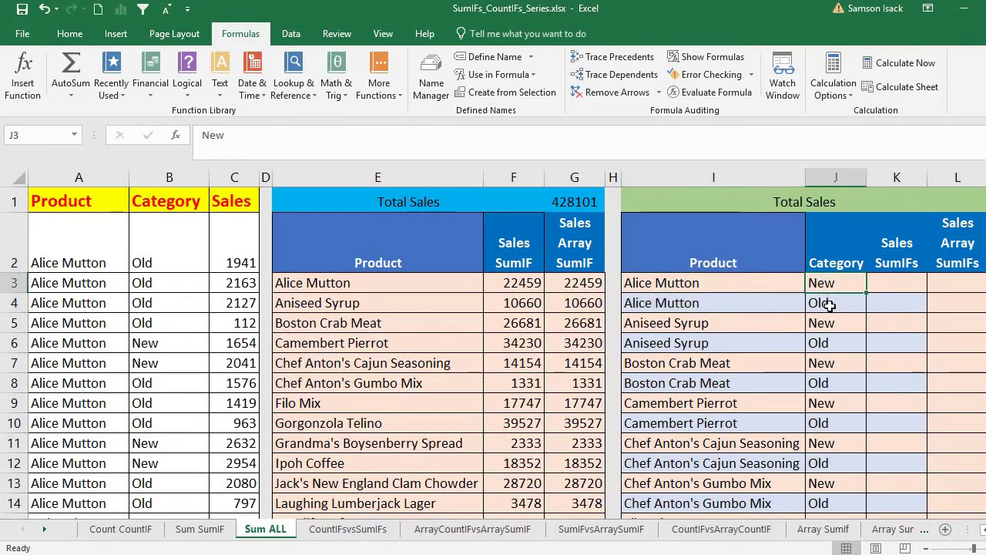
key(Down)
drag(770, 335, 769, 339)
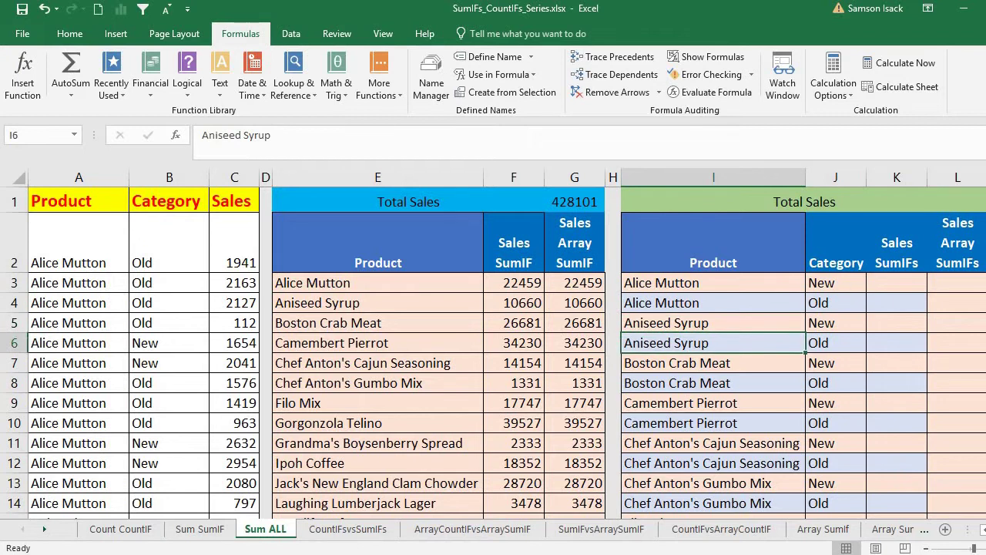
click(919, 279)
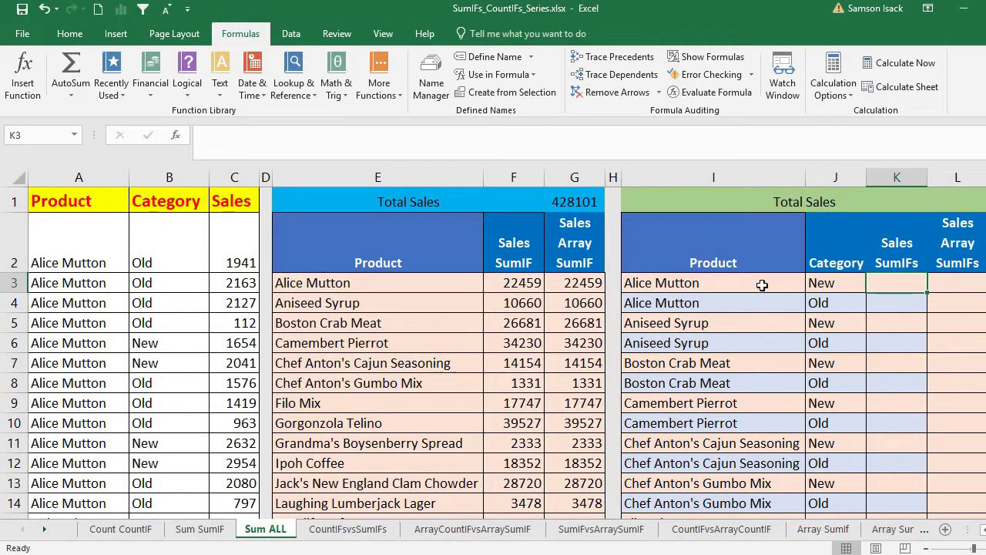
drag(761, 286, 920, 277)
click(905, 286)
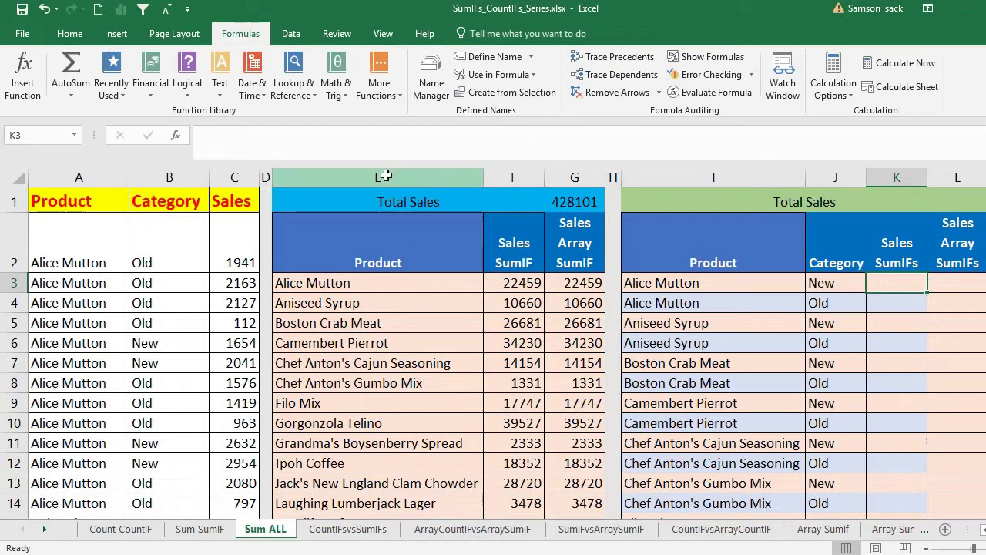
drag(381, 176, 598, 177)
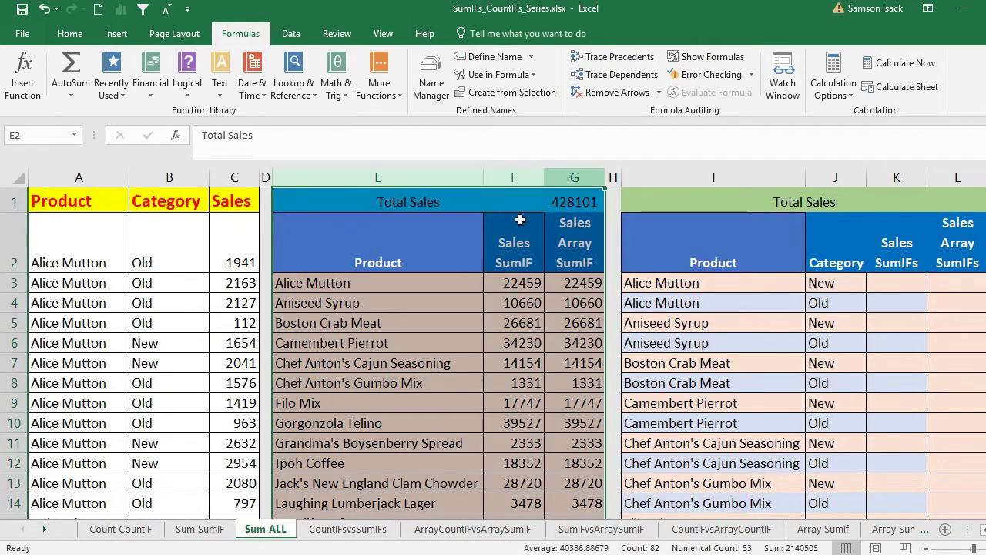
right_click(495, 251)
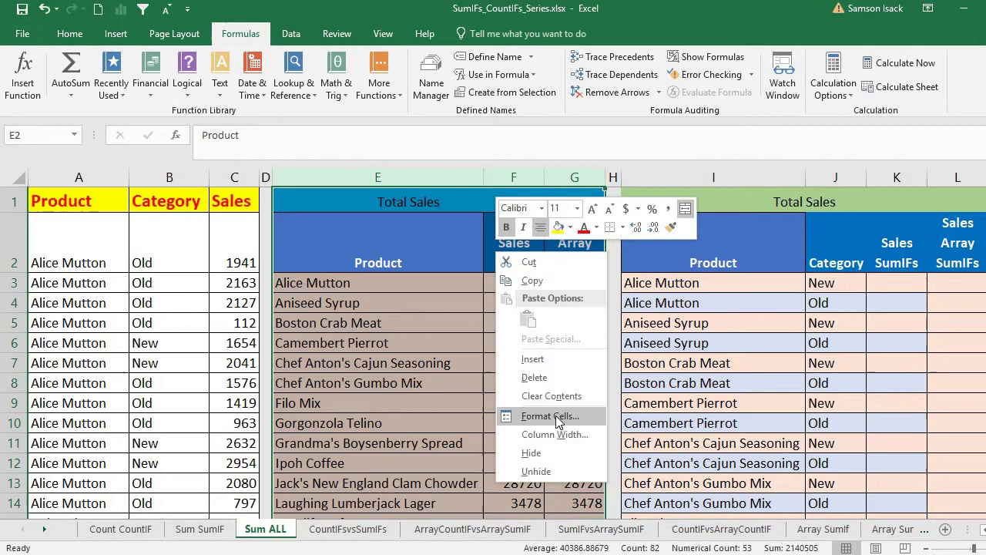
click(532, 454)
click(524, 287)
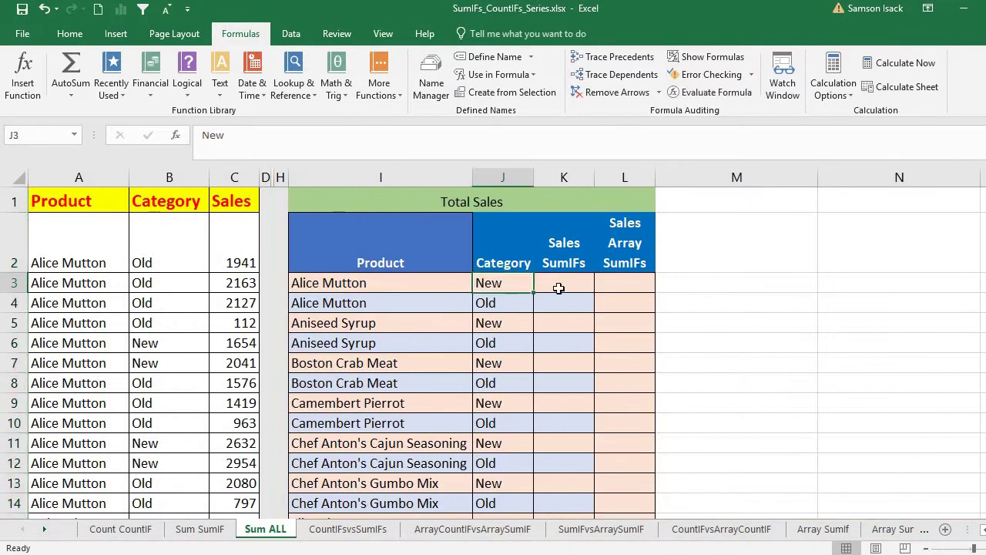
click(558, 287)
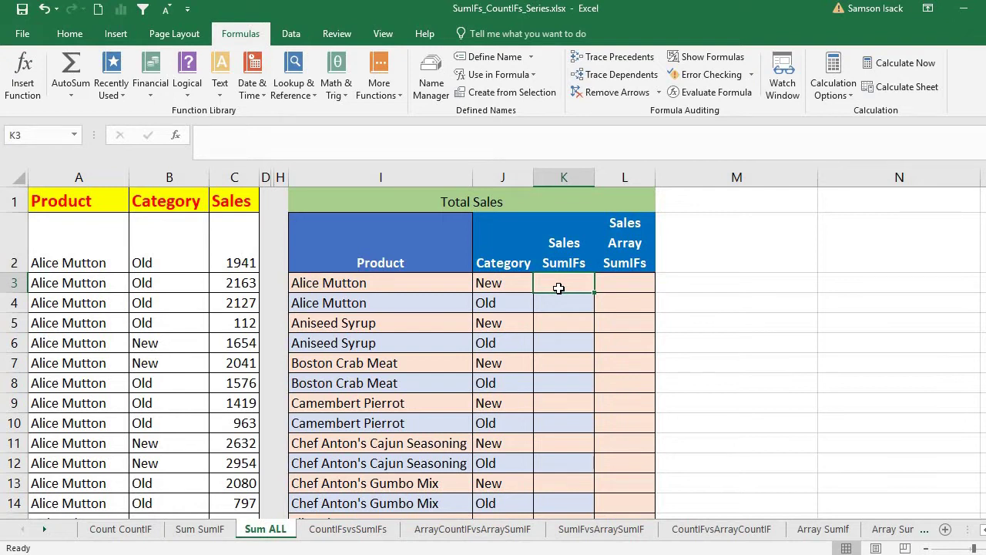
Step: Start =SUMIFS(Sales_Values, in K3 with Sales_Values as the sum range
text(=)
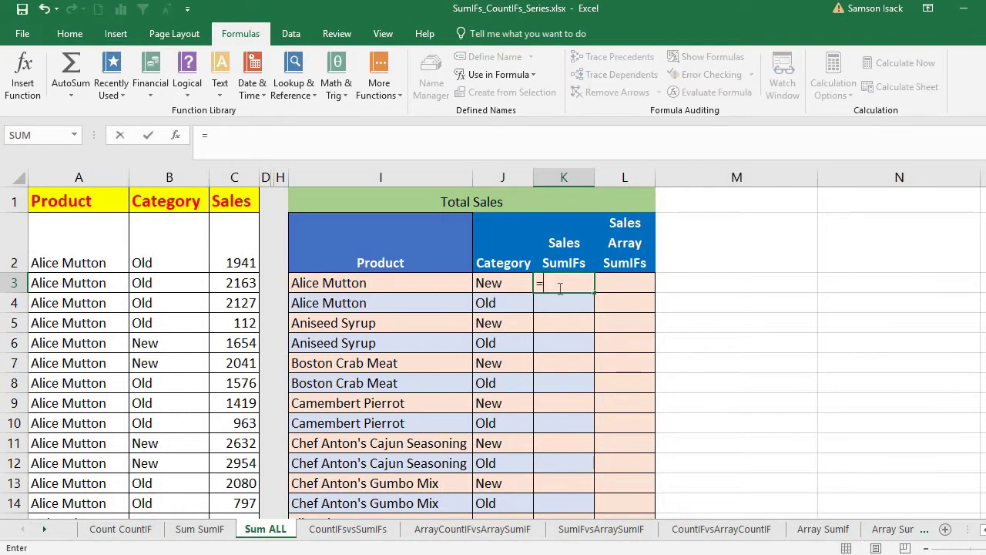
text(SUMI)
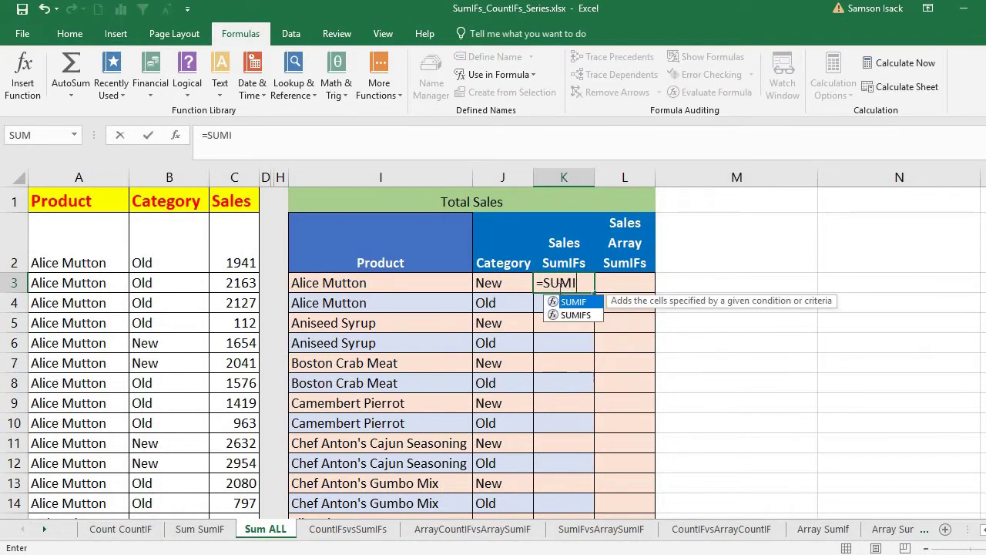
text(FS()
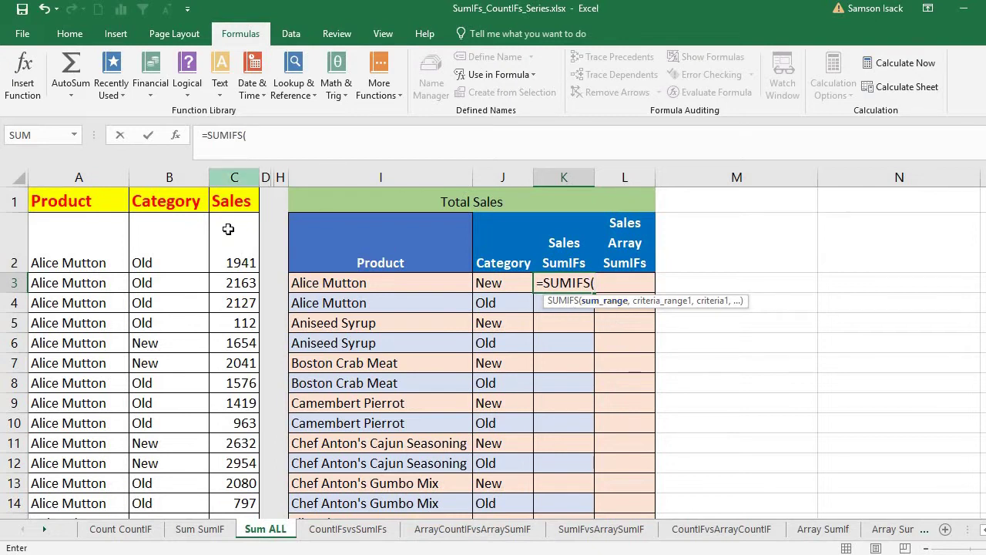
text(Sales)
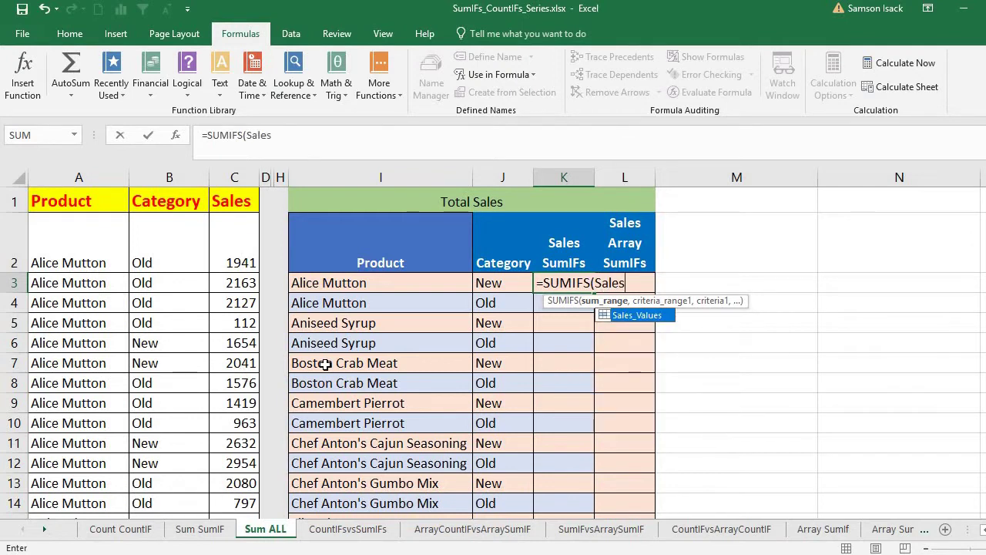
click(644, 316)
double_click(644, 316)
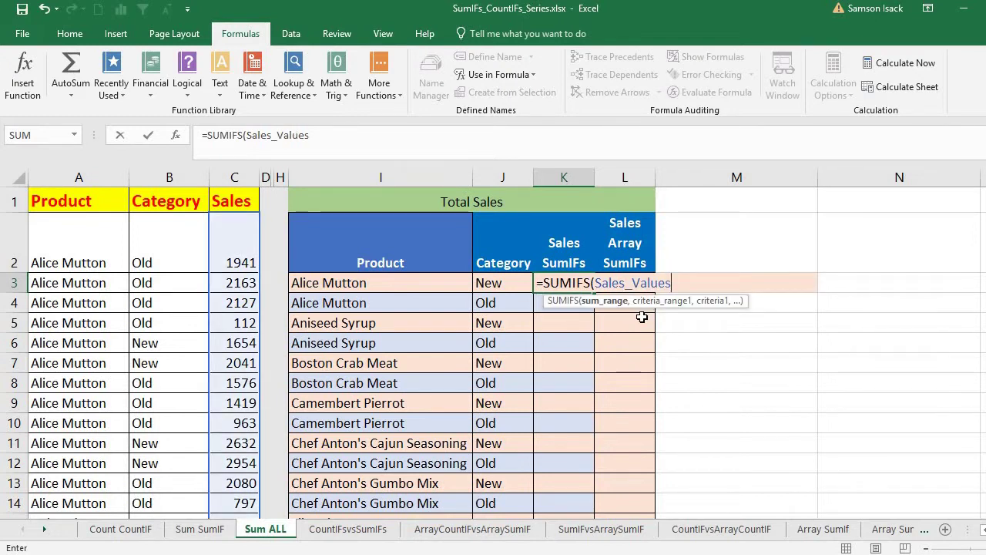
text(,)
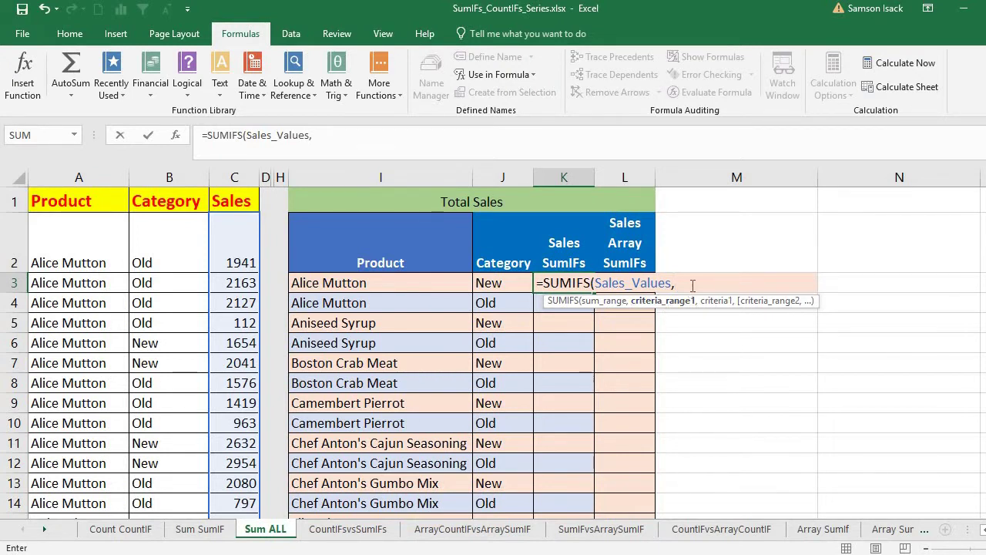
Step: Add Product_List with criterion I3 to K3's SUMIFS formula
text(Product)
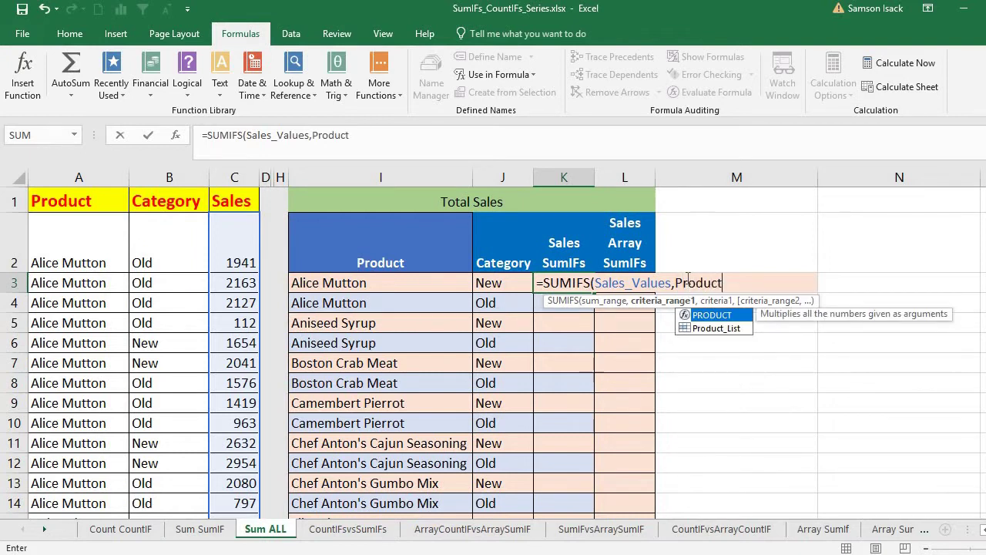
double_click(717, 328)
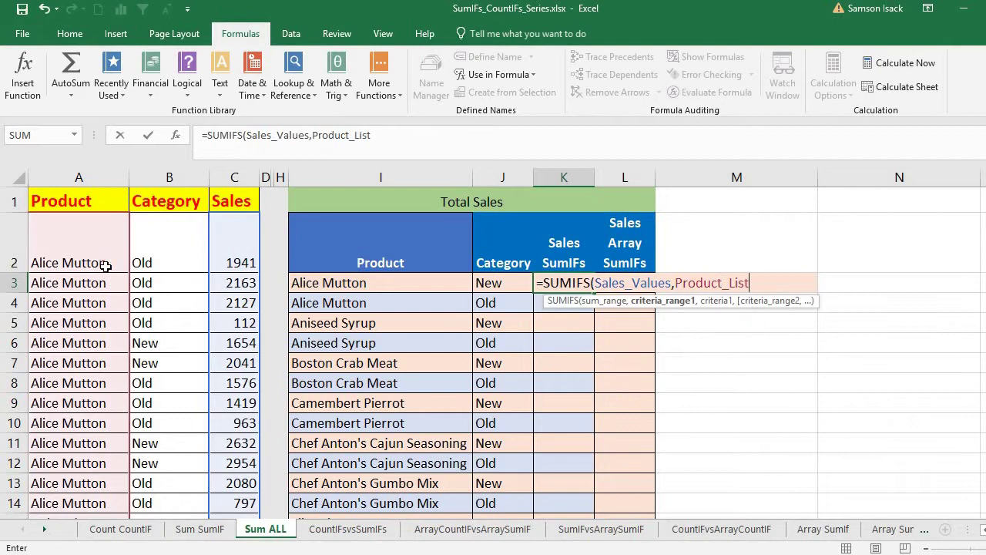
text(,)
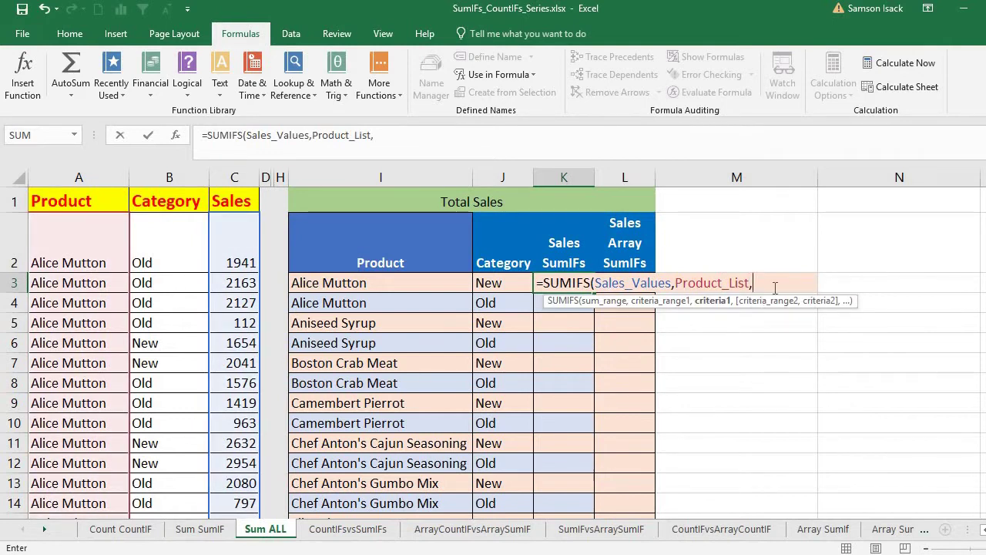
click(437, 283)
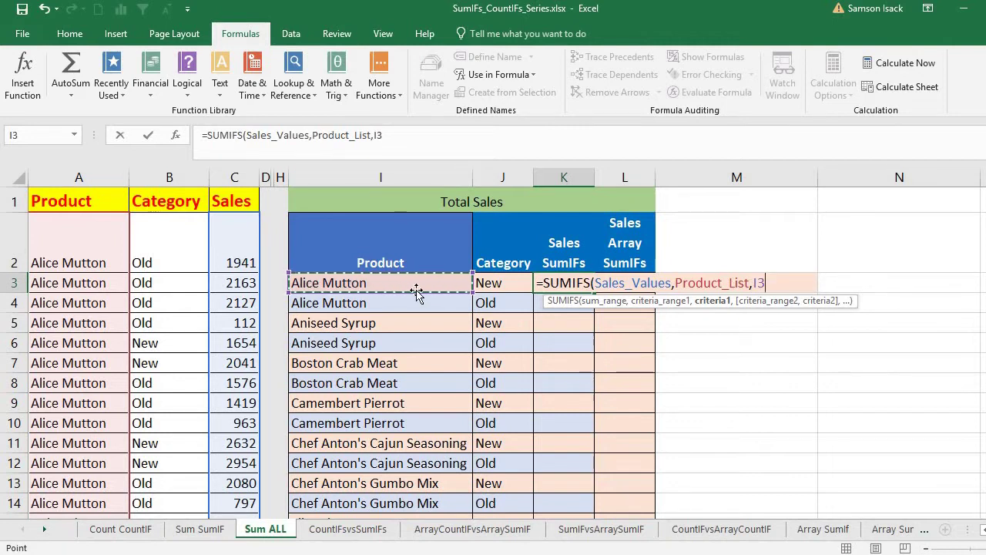
text(,)
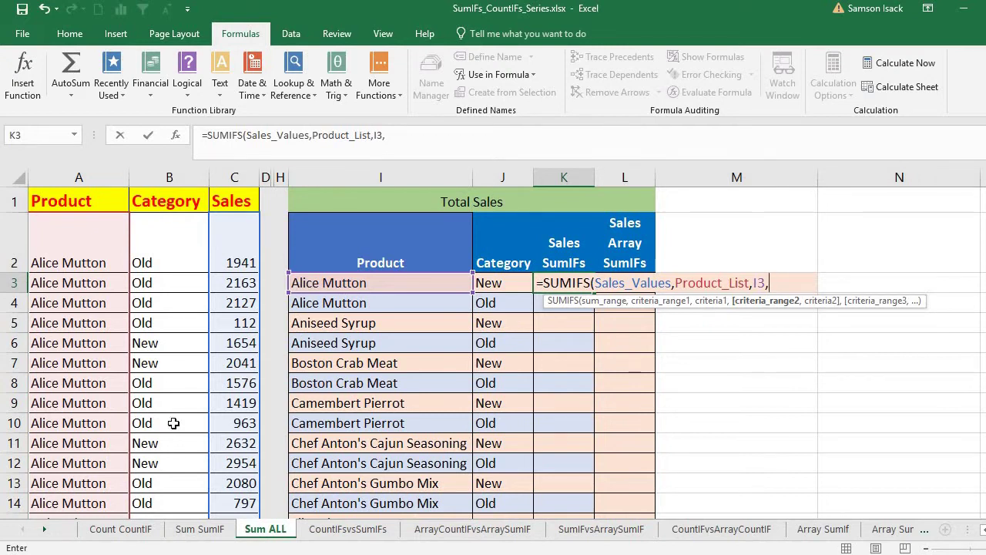
Step: Add Category_List with criterion J3 and remove the extra trailing comma
text(Ca)
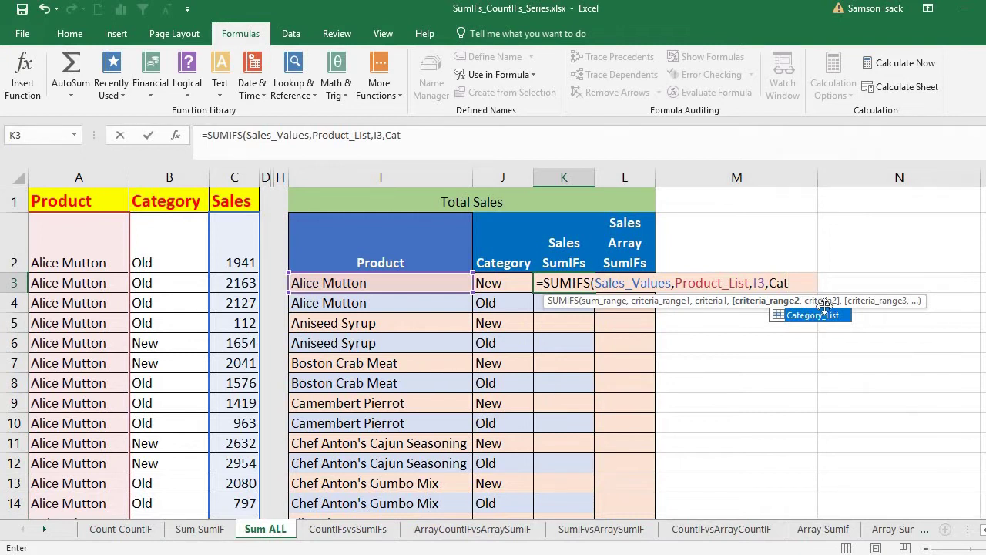
text(t)
double_click(817, 315)
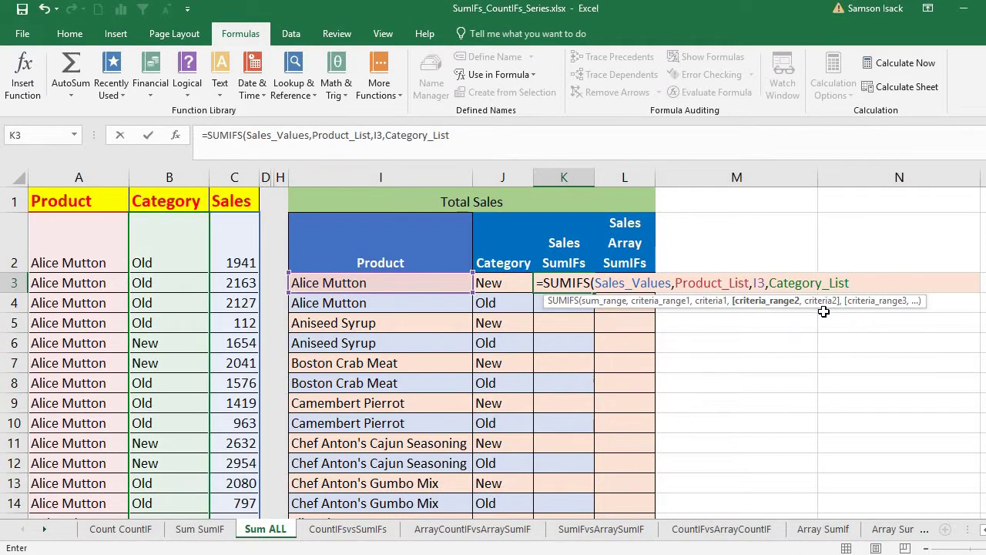
text(,)
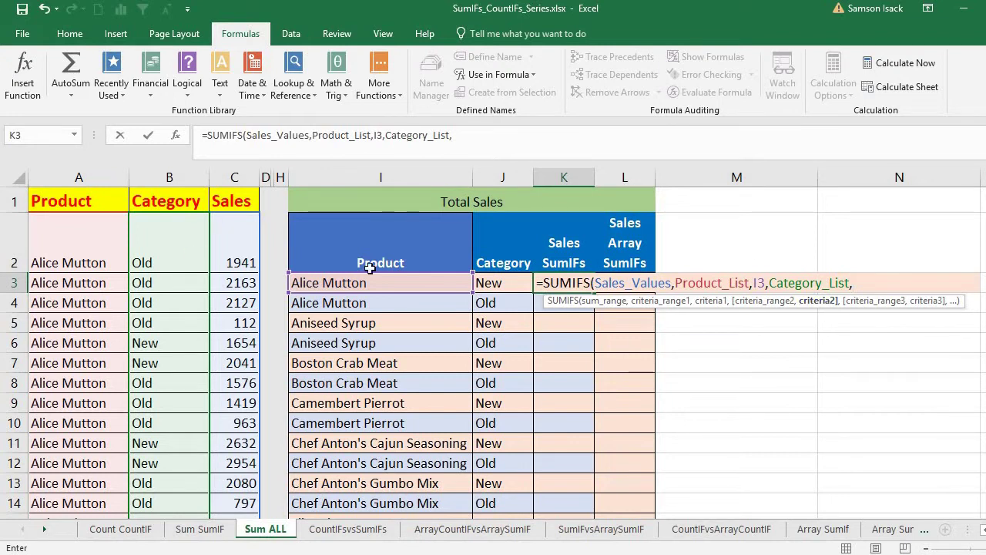
click(499, 283)
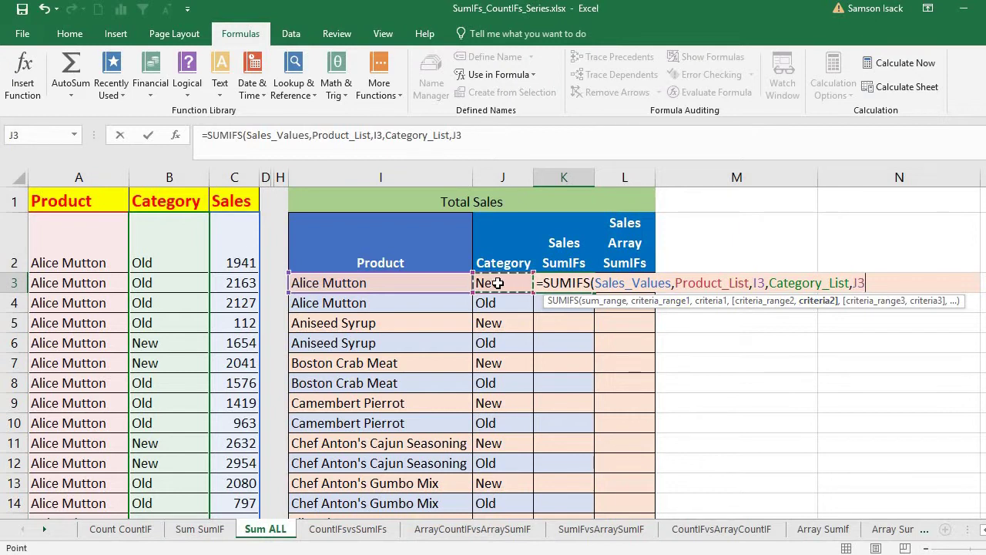
text(,)
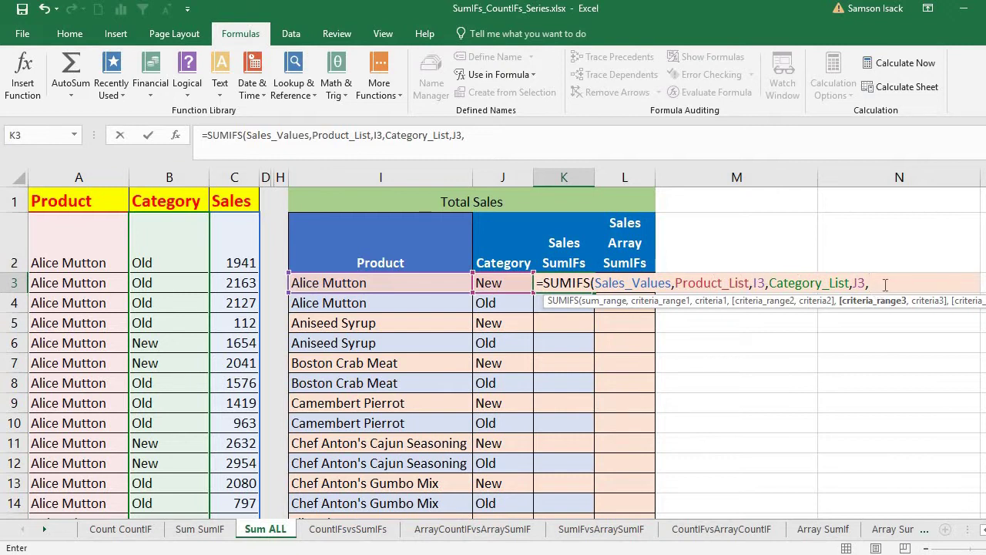
key(BackSpace)
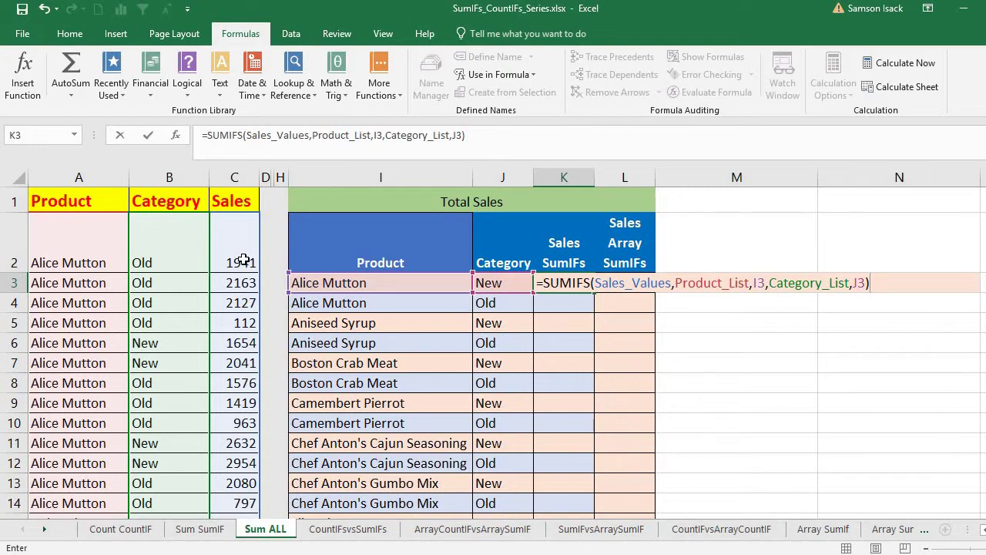
Step: Commit K3's SUMIFS, returning 9281, and verify it against New Alice Mutton sales in C6:C7 and C11:C12
key(Return)
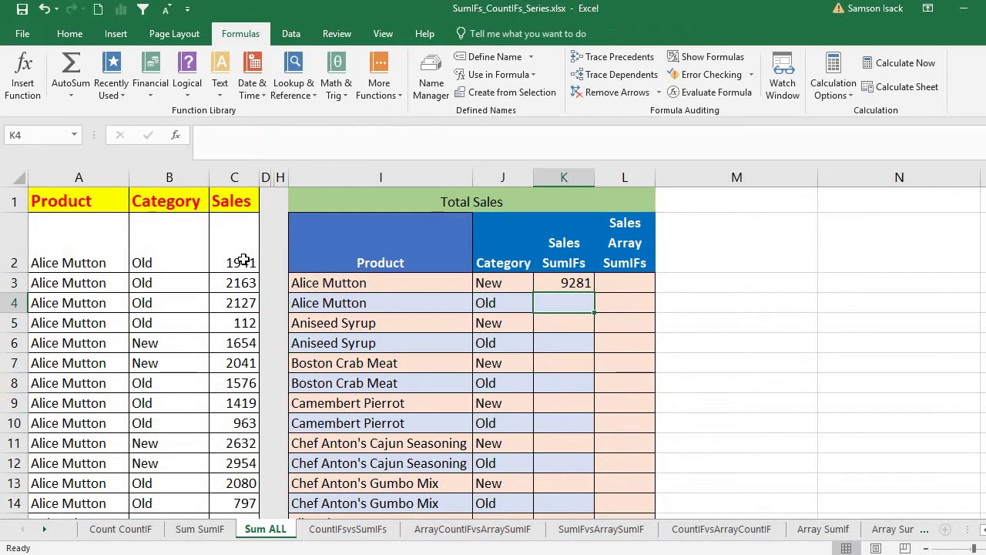
click(564, 283)
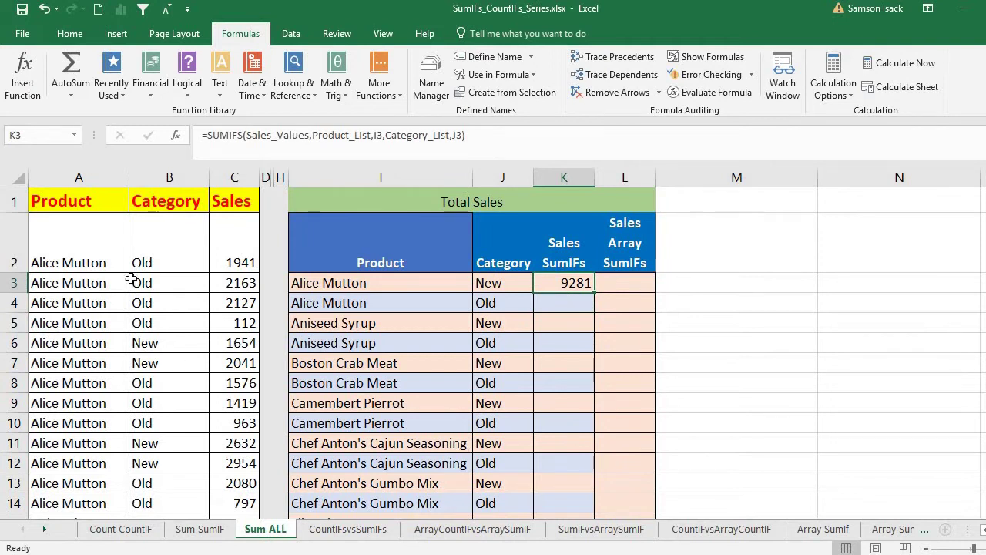
click(377, 283)
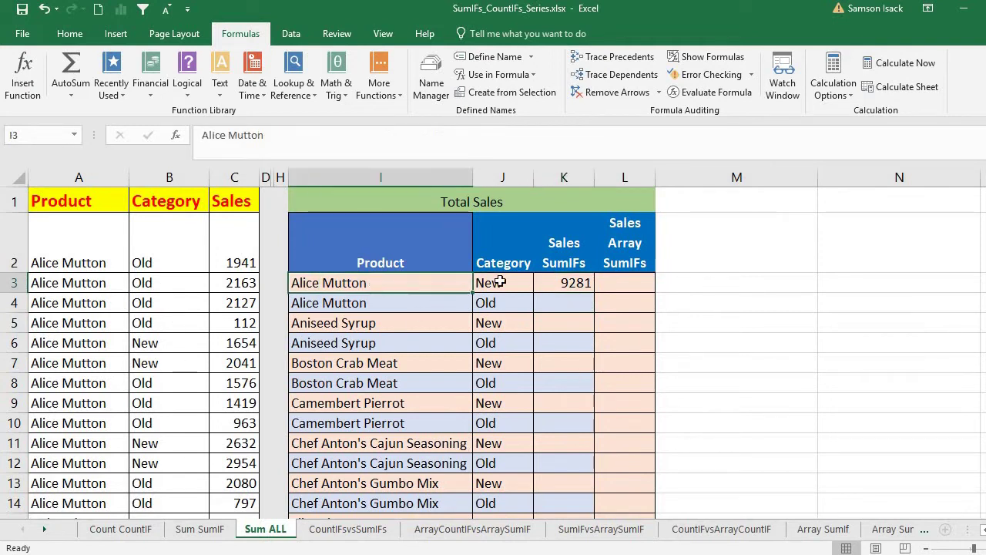
click(476, 283)
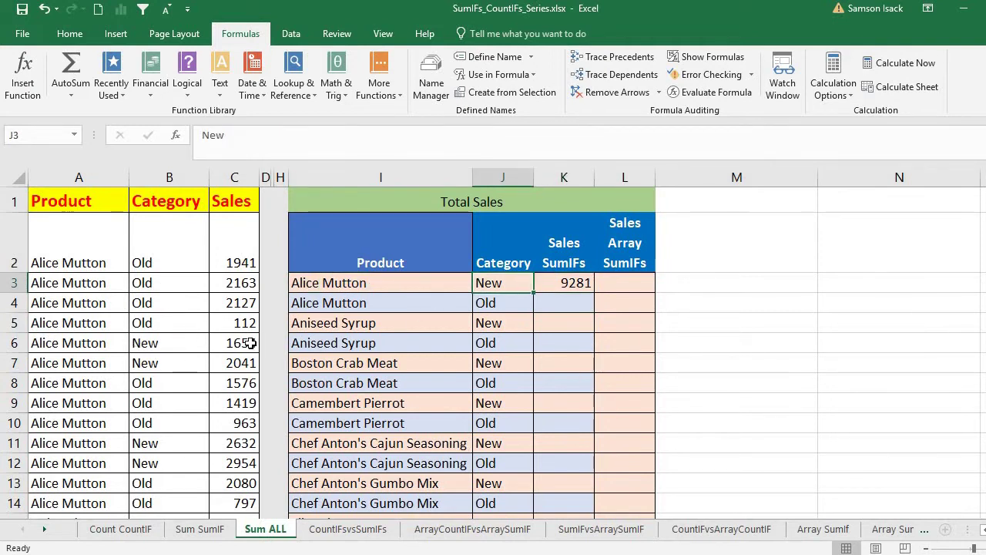
drag(248, 344, 247, 362)
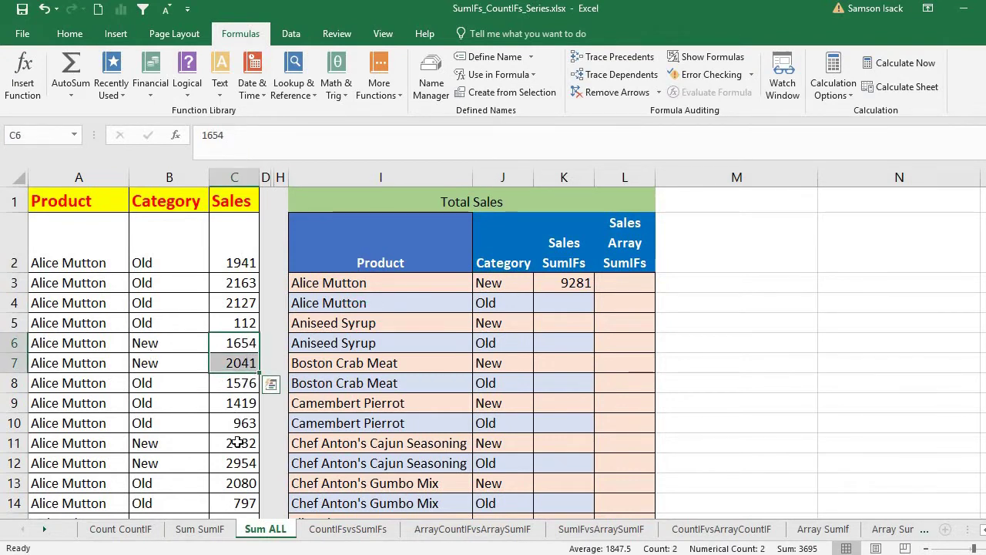
drag(243, 444, 244, 463)
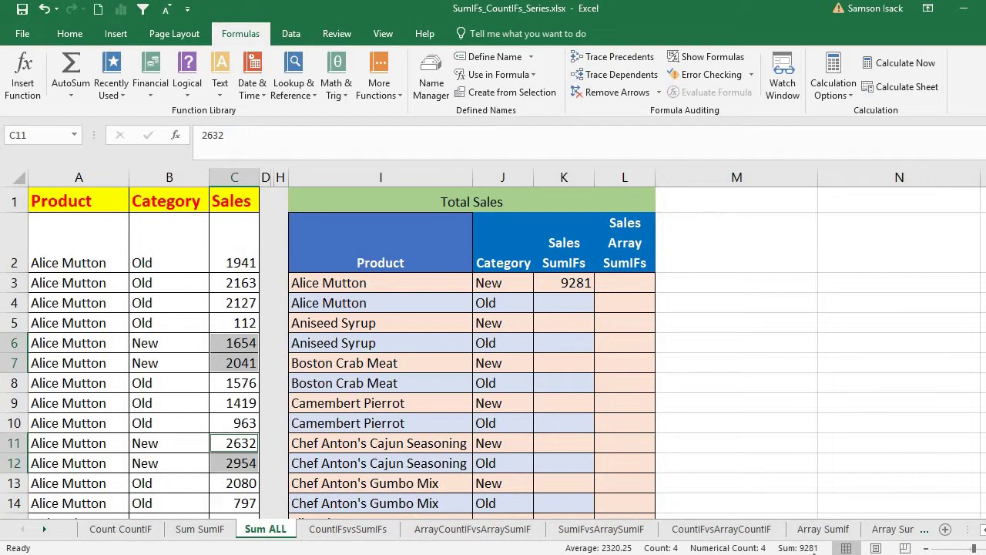
click(574, 284)
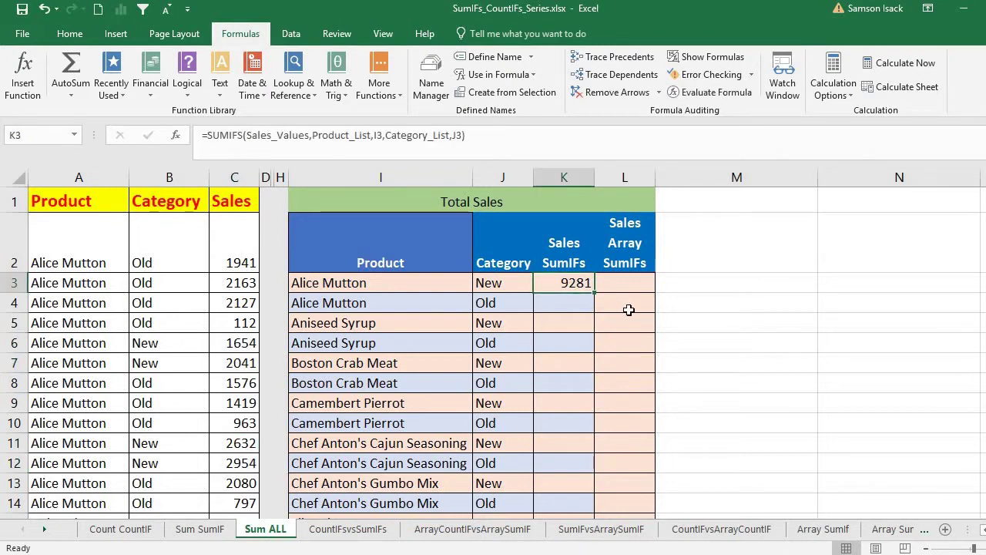
Step: Fill K3's SUMIFS into K4, giving 13178 for Alice Mutton Old, and inspect its I4/J4 references
key(Down)
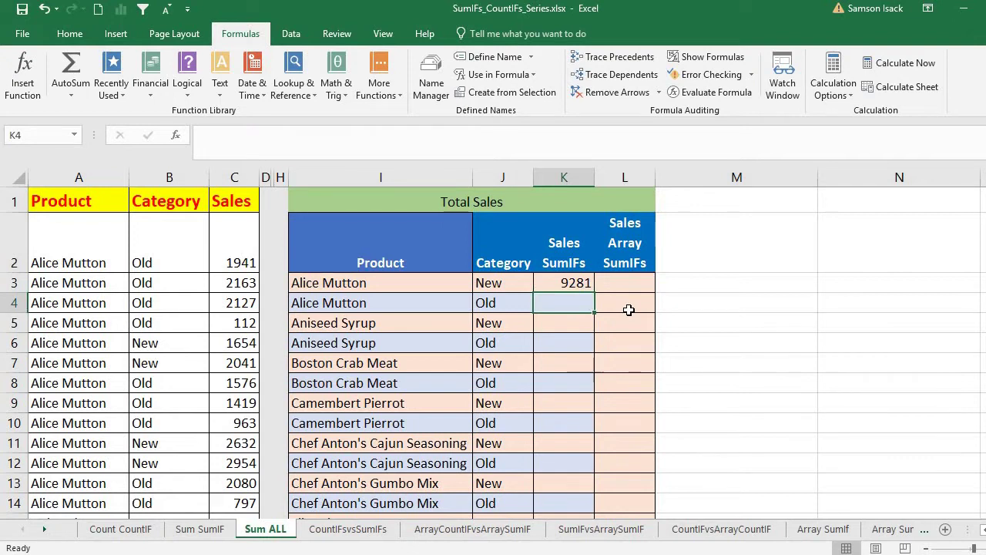
click(589, 283)
drag(594, 293, 592, 305)
click(570, 303)
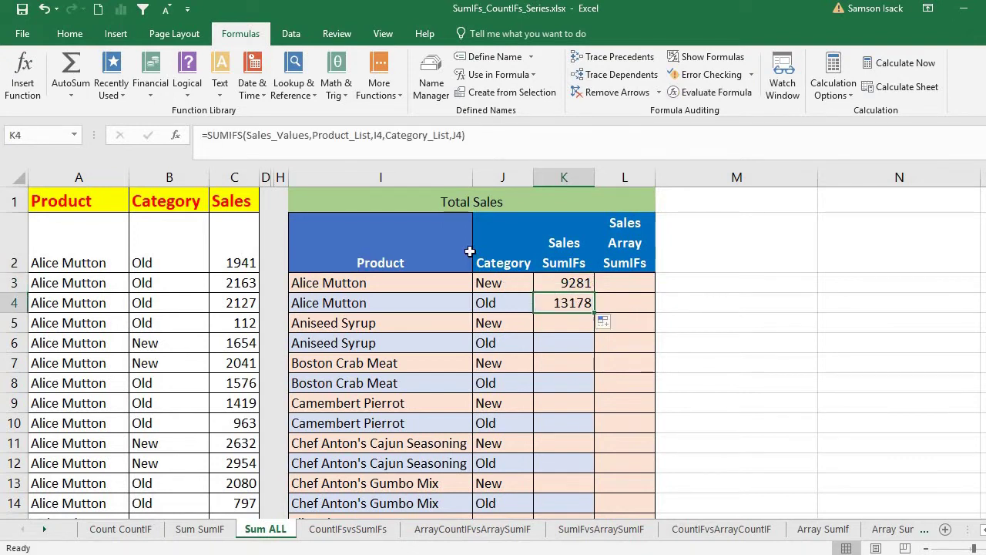
click(375, 137)
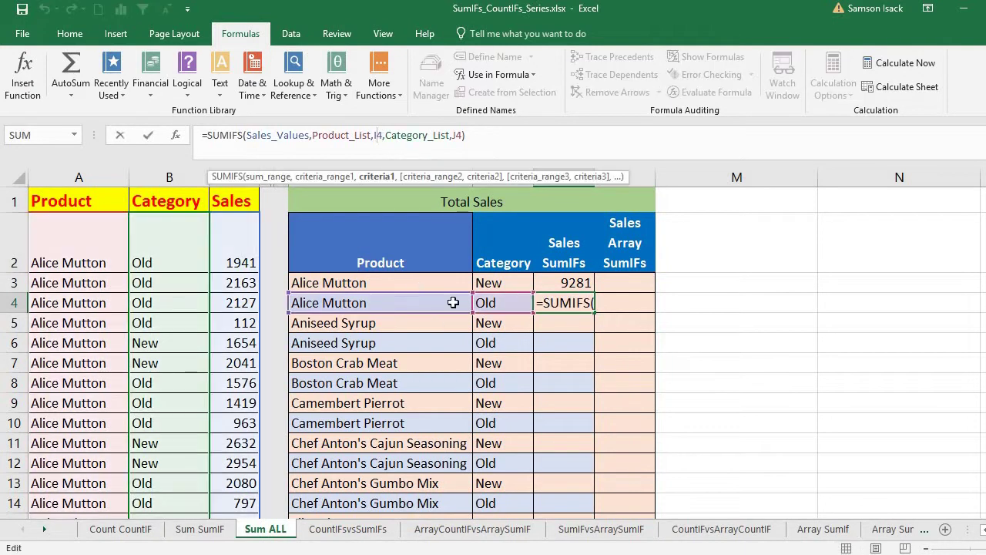
double_click(580, 302)
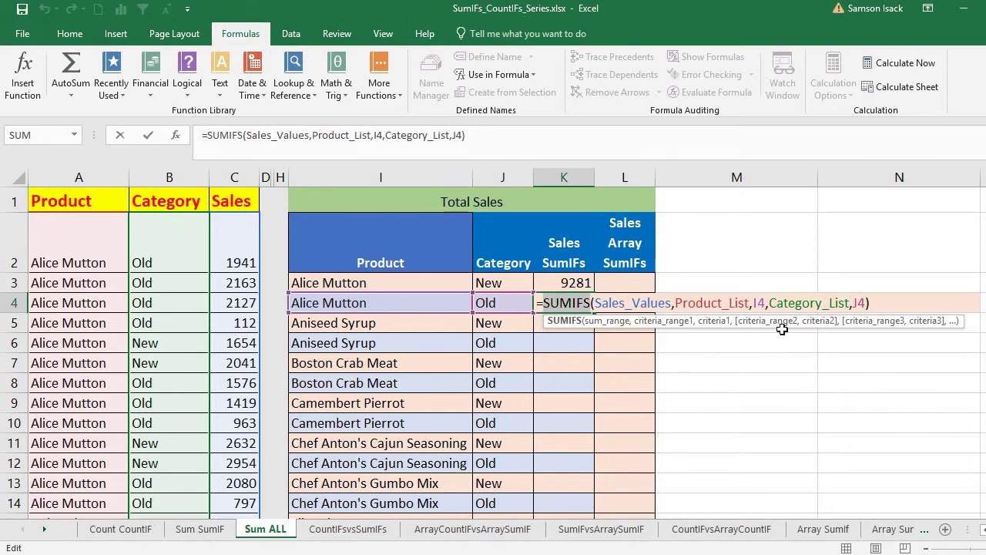
key(Return)
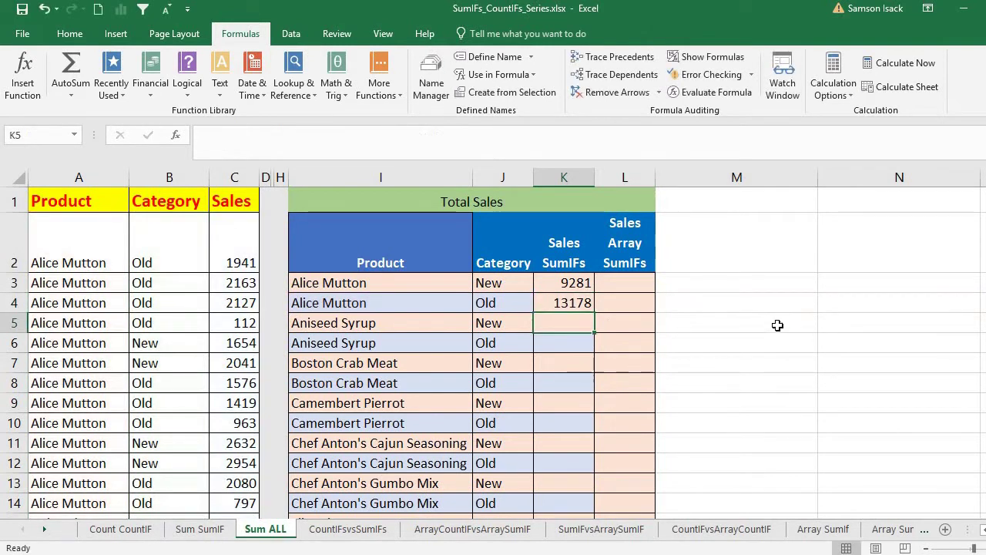
double_click(561, 302)
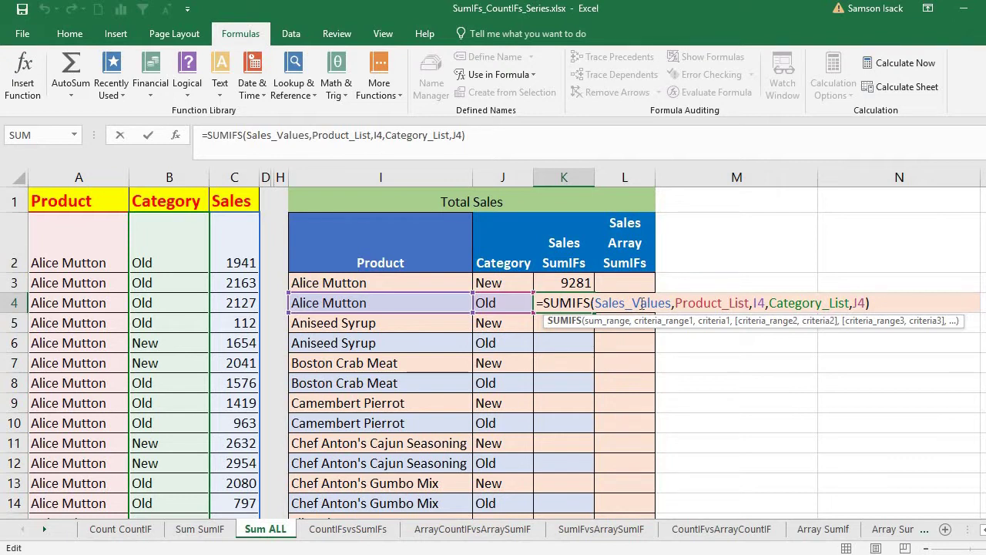
Step: Commit K4's SUMIFS for Alice Mutton, Old (13178), then check its criteria cells and sales values
key(Return)
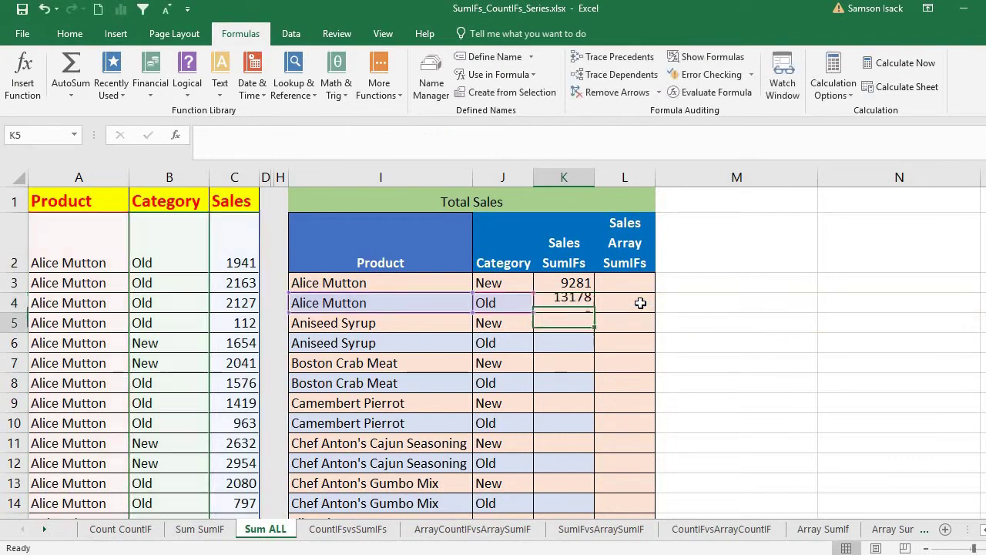
click(573, 304)
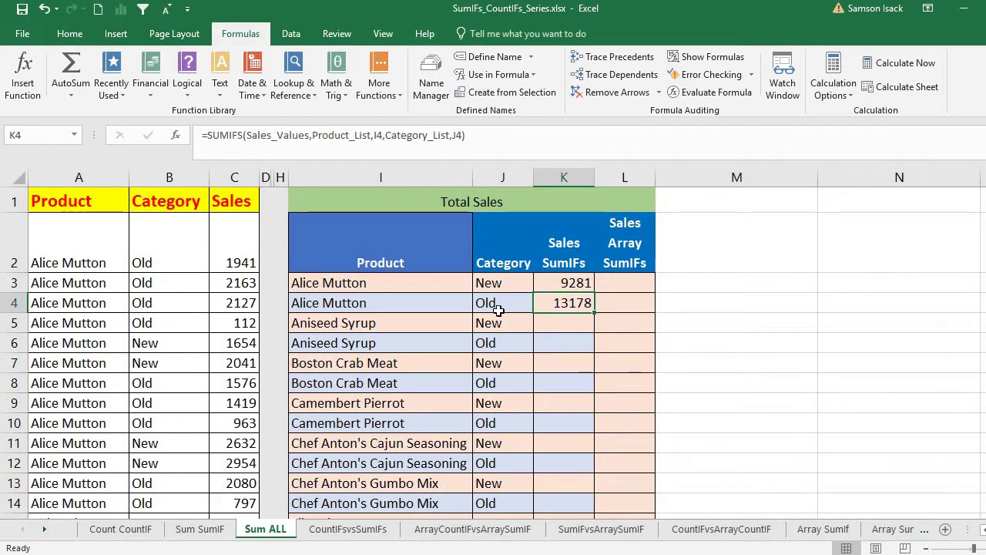
click(315, 301)
key(Right)
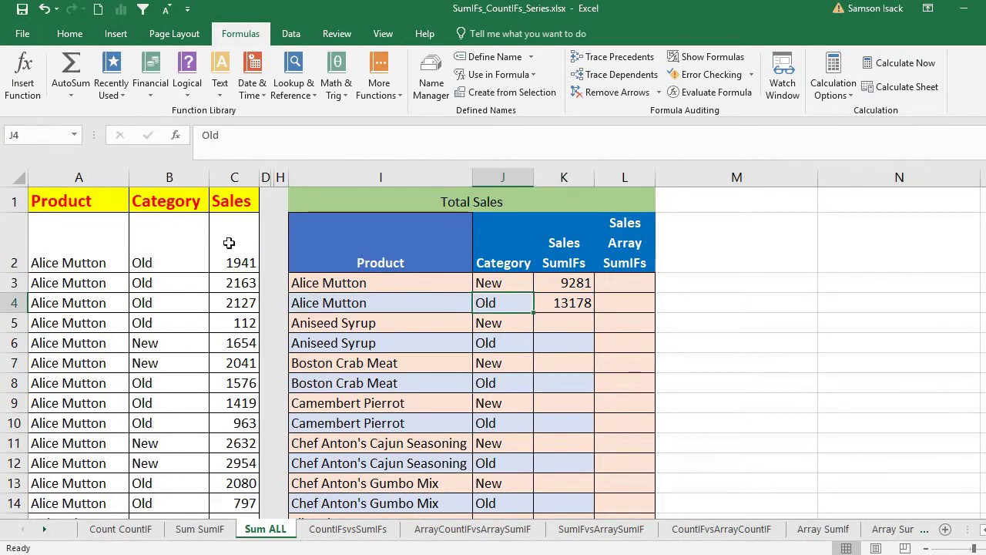
drag(239, 245, 249, 322)
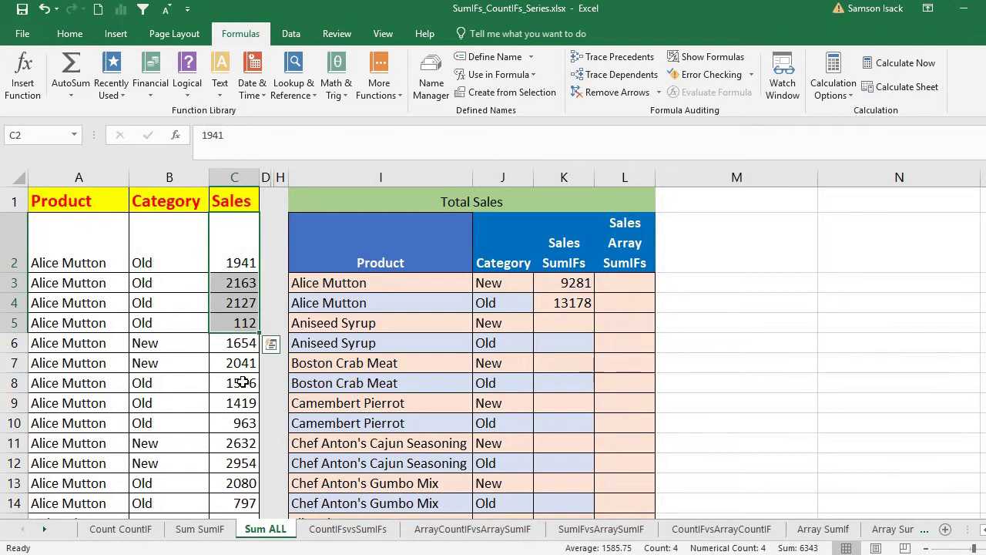
shift+click(243, 382)
click(240, 260)
drag(242, 285, 245, 324)
ctrl+drag(243, 382, 242, 422)
ctrl+drag(235, 481, 237, 499)
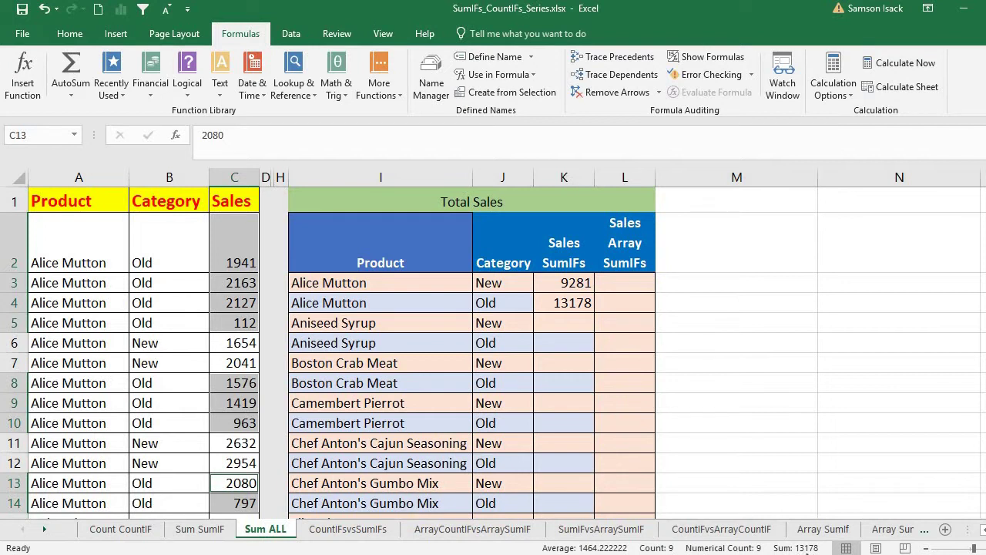
click(586, 303)
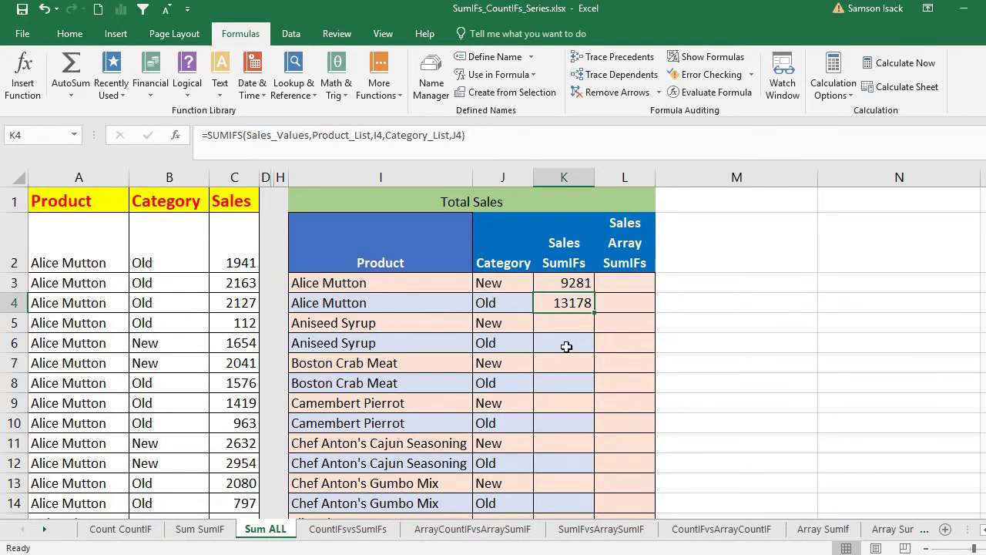
Step: After checking I5 and J5, fill K4's SUMIFS formula down the Sales SumIFs column
click(386, 322)
click(493, 322)
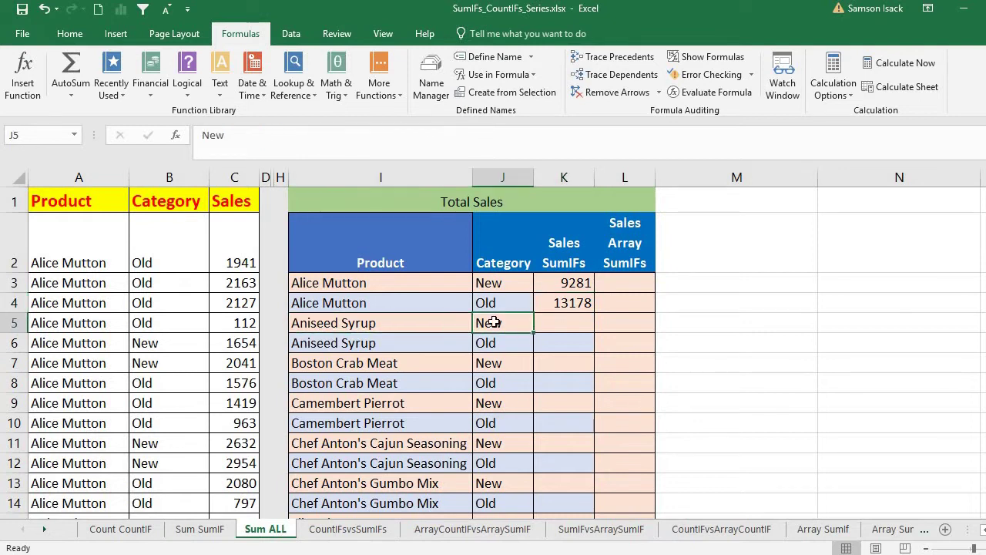
click(579, 303)
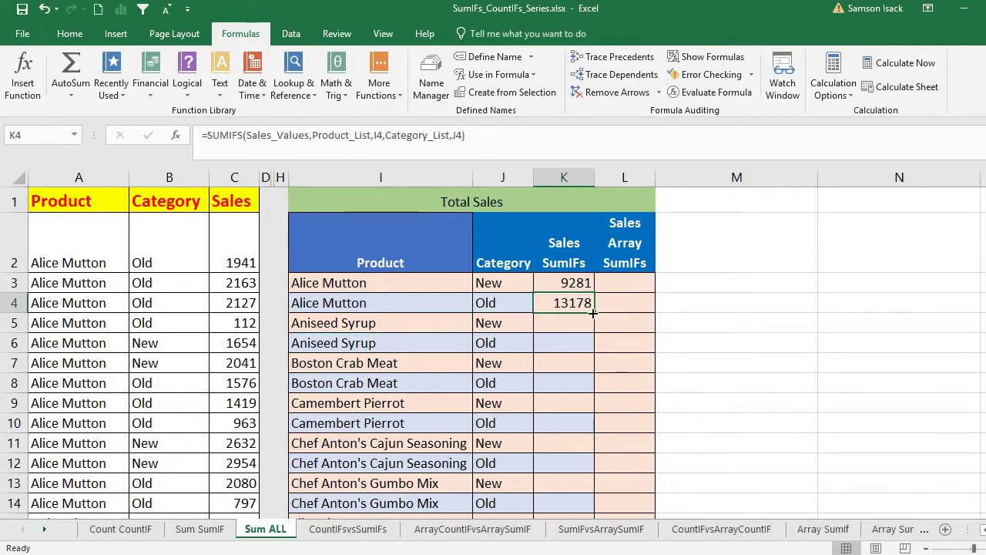
double_click(592, 312)
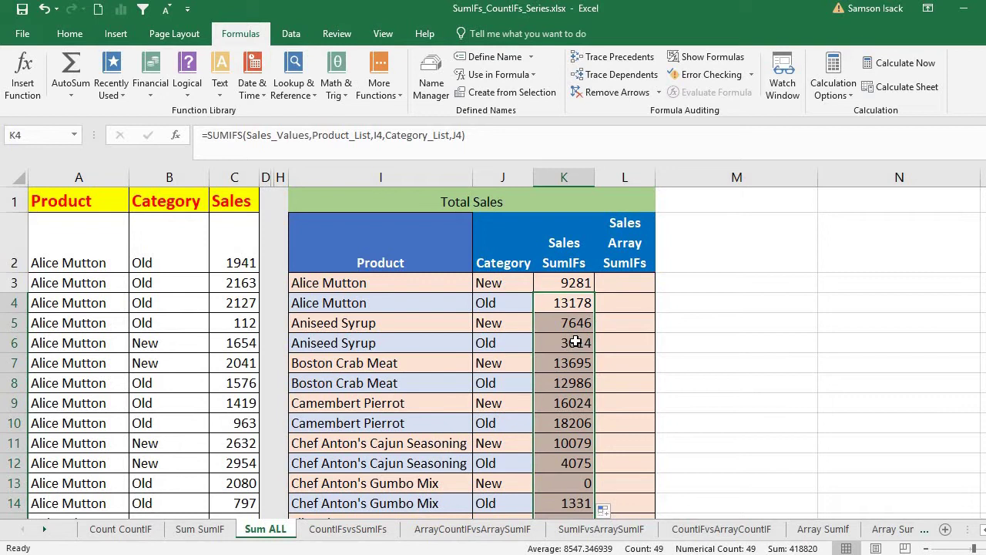
Step: Check the copied formulas in K5 and K10, then move down to K53 below the table
click(572, 323)
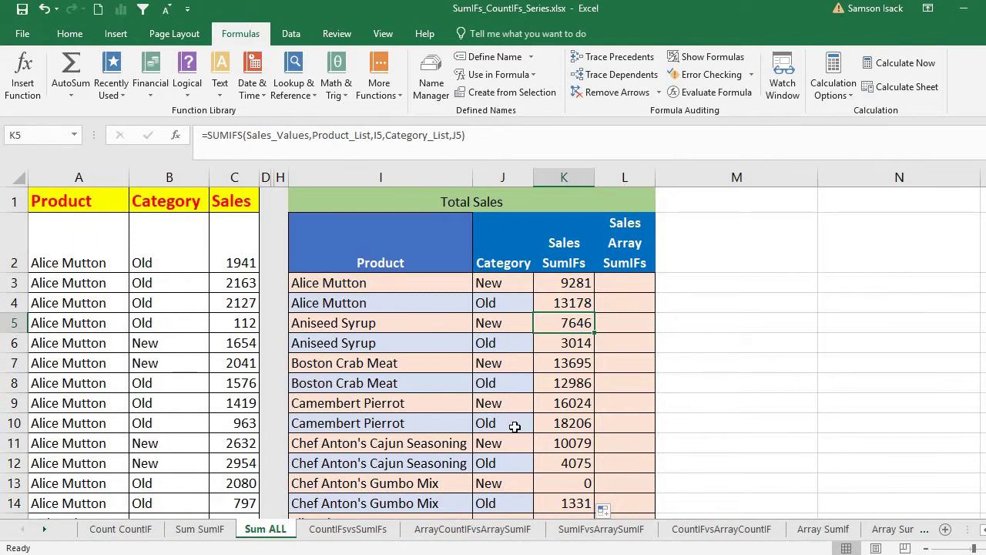
click(578, 417)
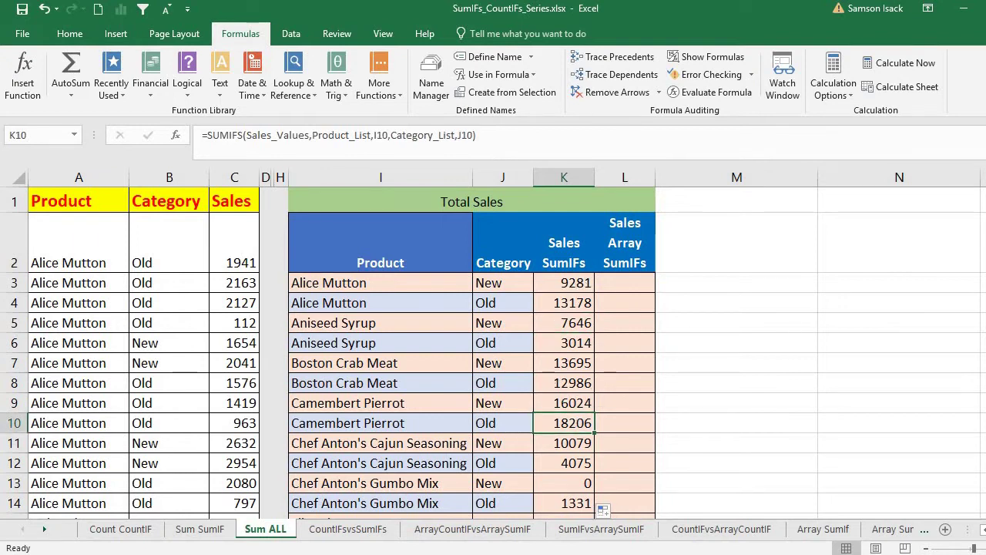
scroll(493, 354, down, 8)
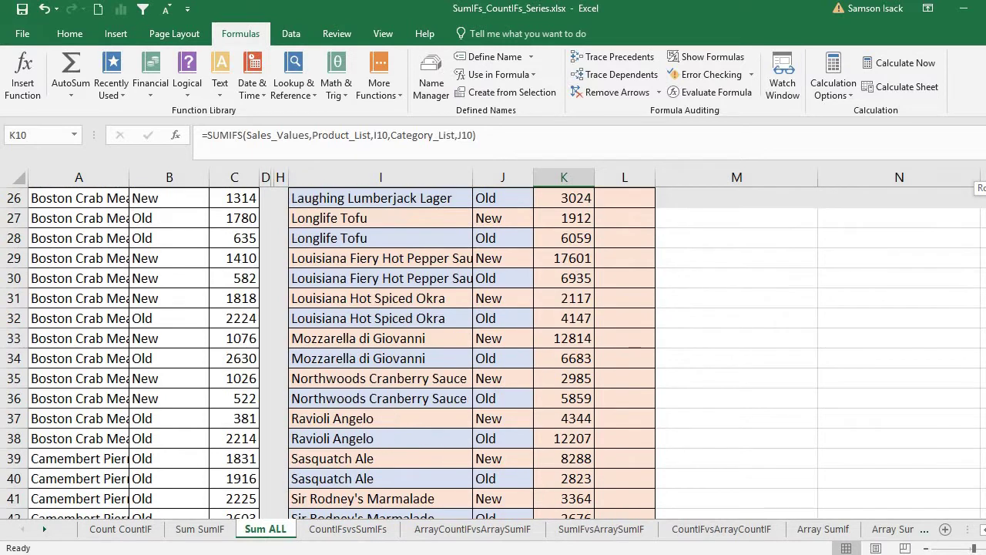
scroll(608, 321, down, 8)
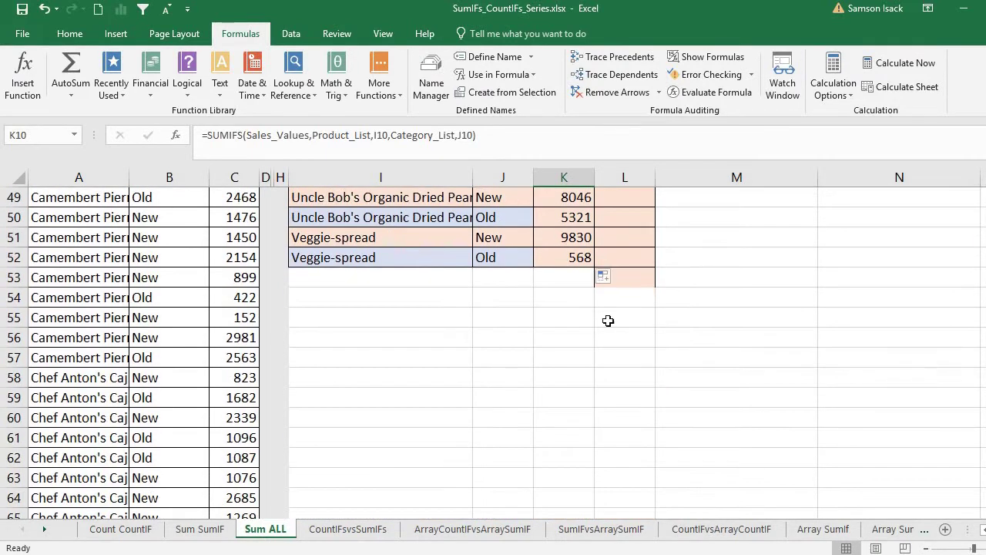
click(580, 277)
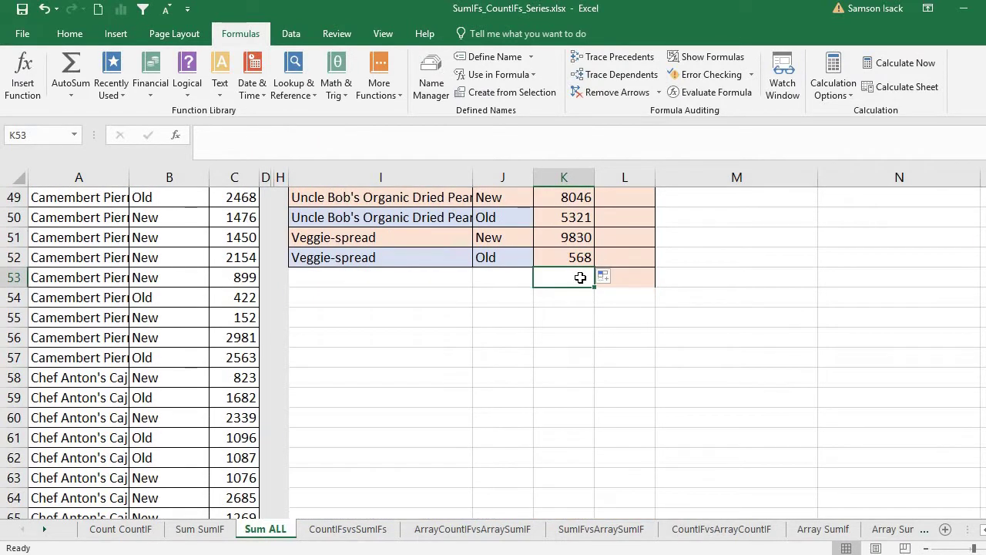
Step: Enter =SUM(K3:K52) in K53, giving a Sales SumIFs total of 428101
text(=SUM()
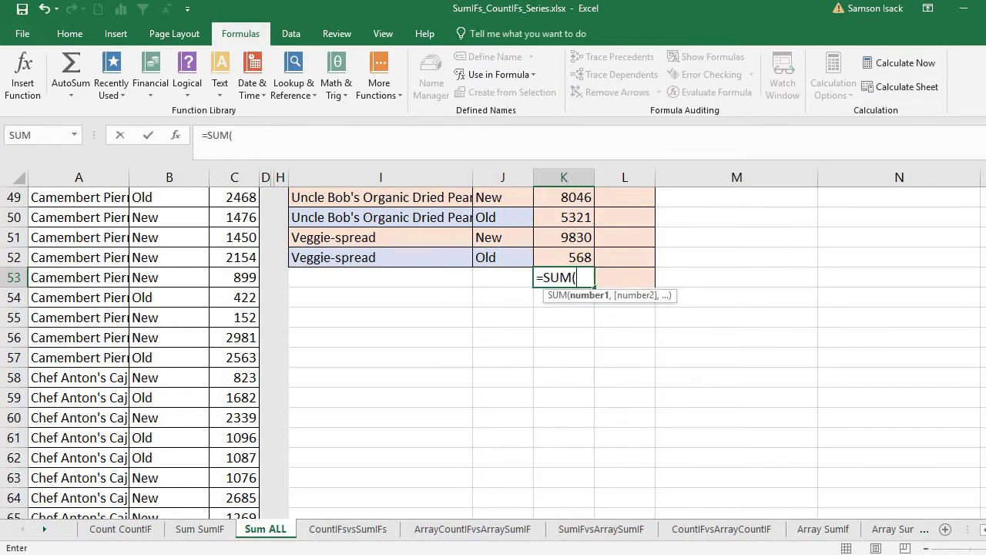
drag(571, 258, 569, 282)
text())
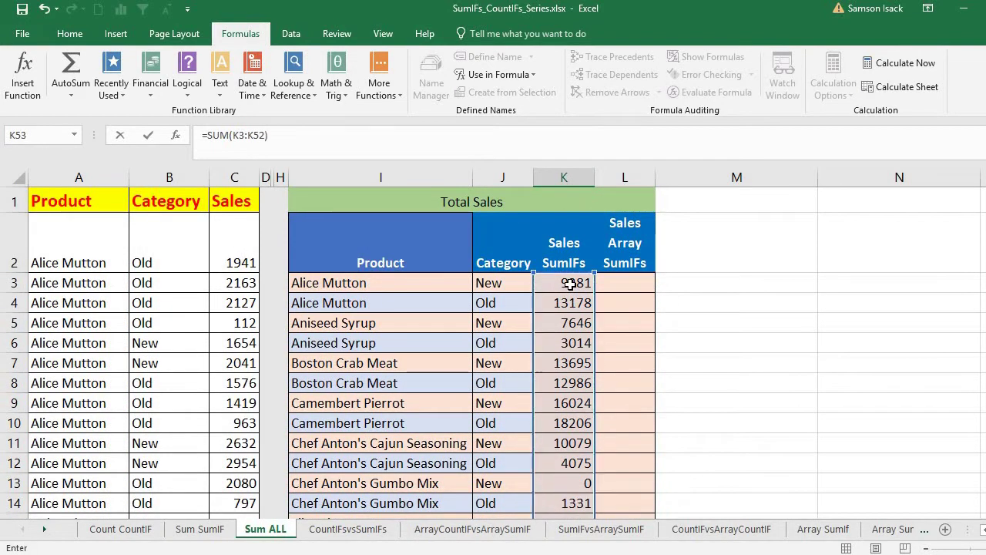
key(Return)
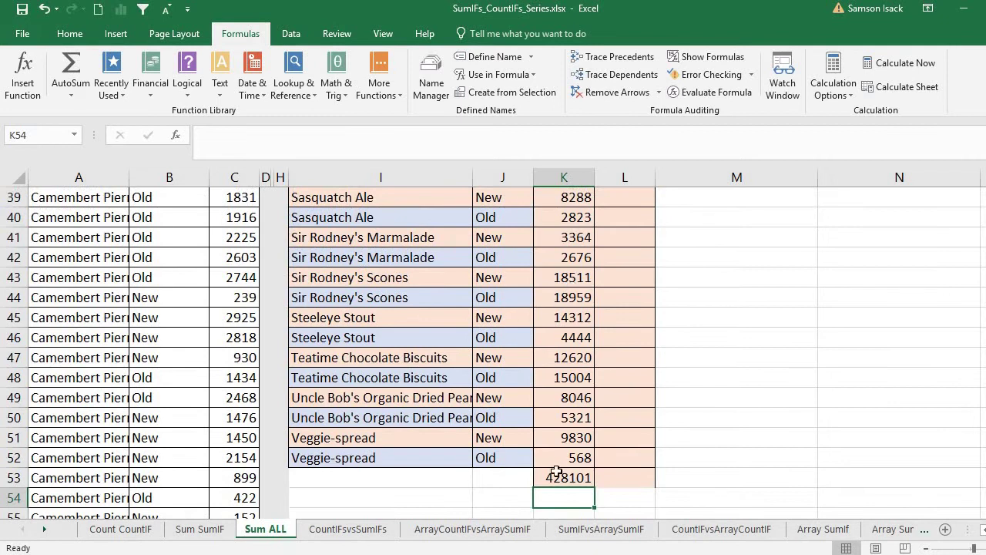
click(580, 478)
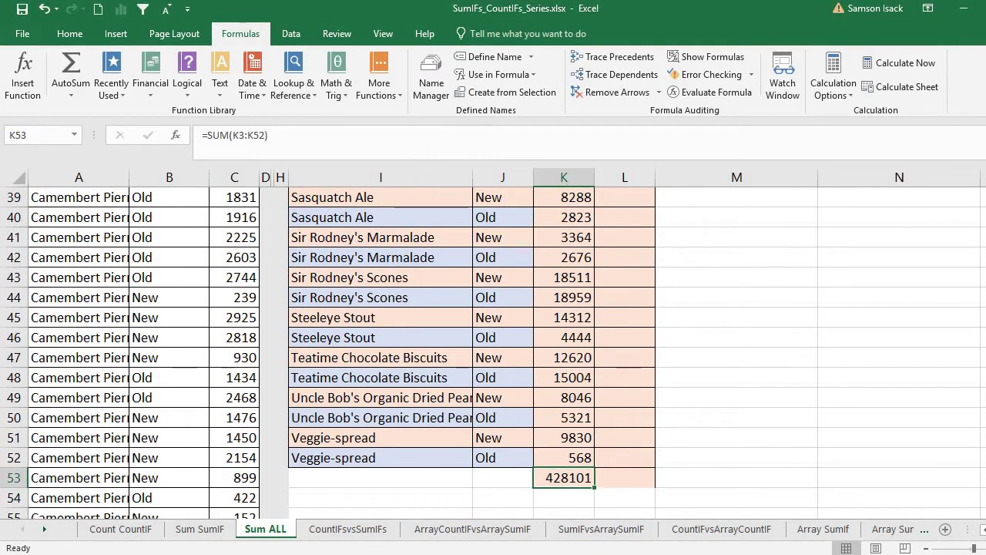
scroll(568, 332, up, 13)
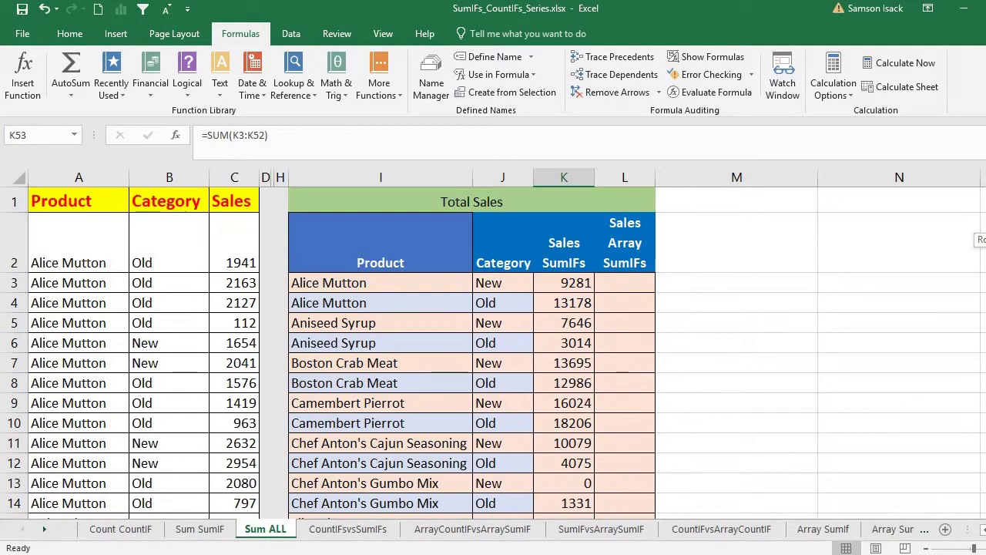
click(576, 283)
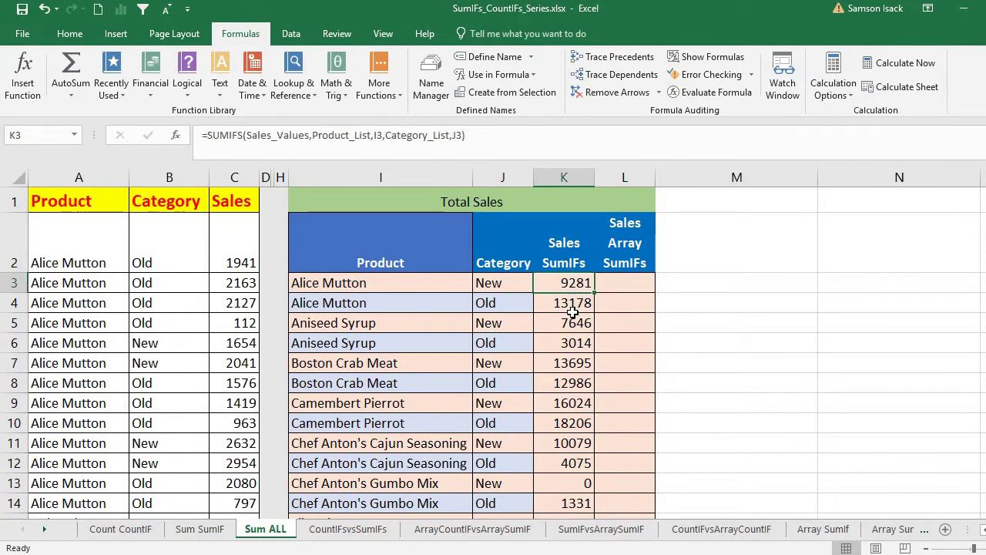
click(382, 134)
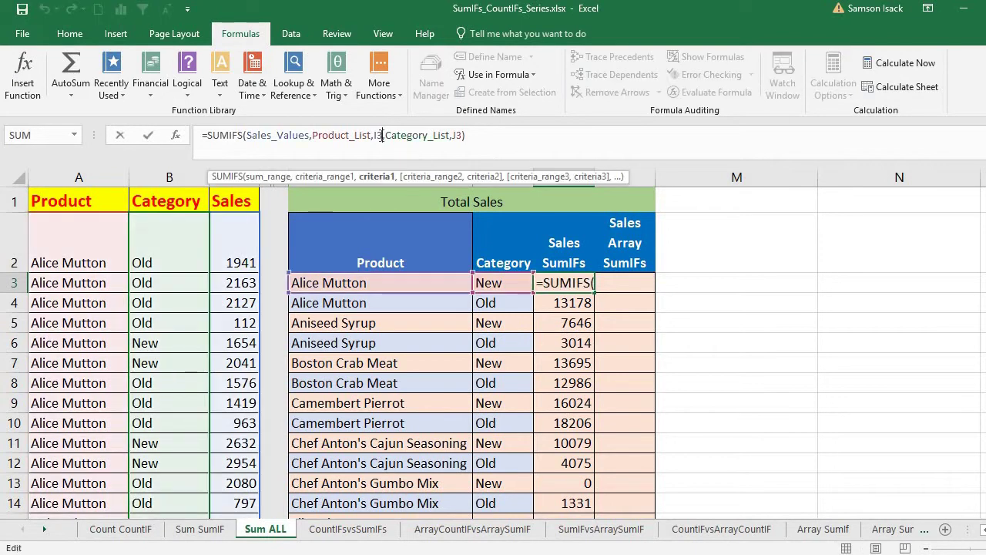
click(458, 135)
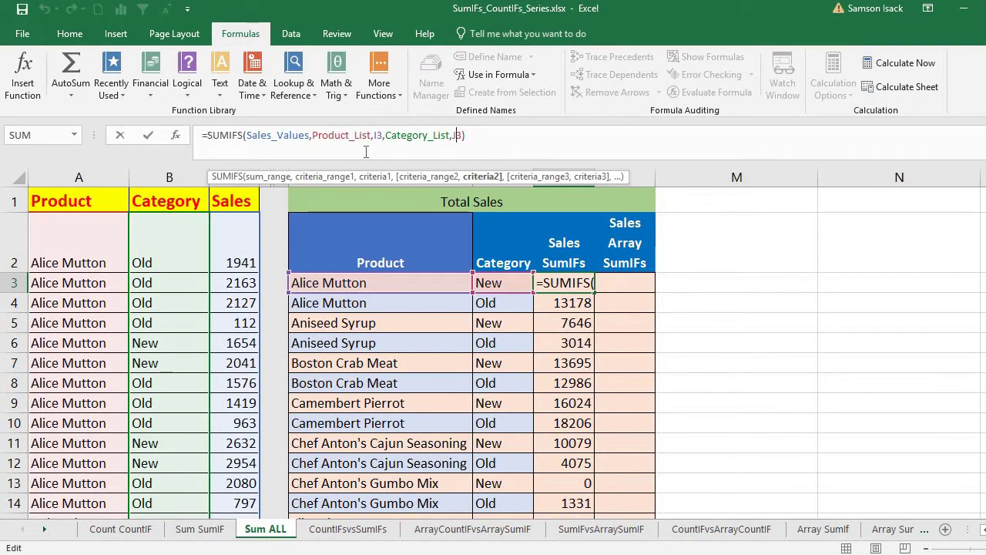
click(381, 135)
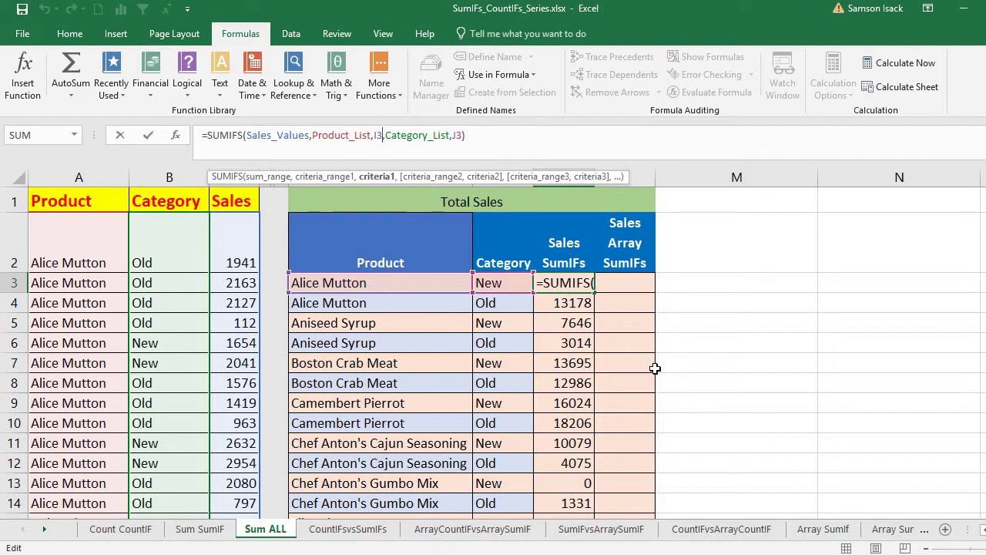
key(Return)
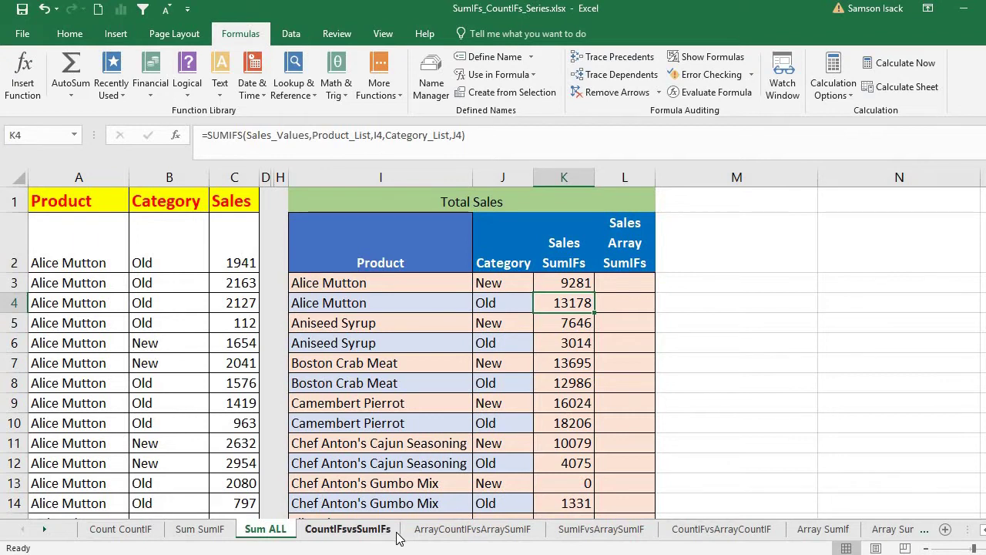
click(580, 284)
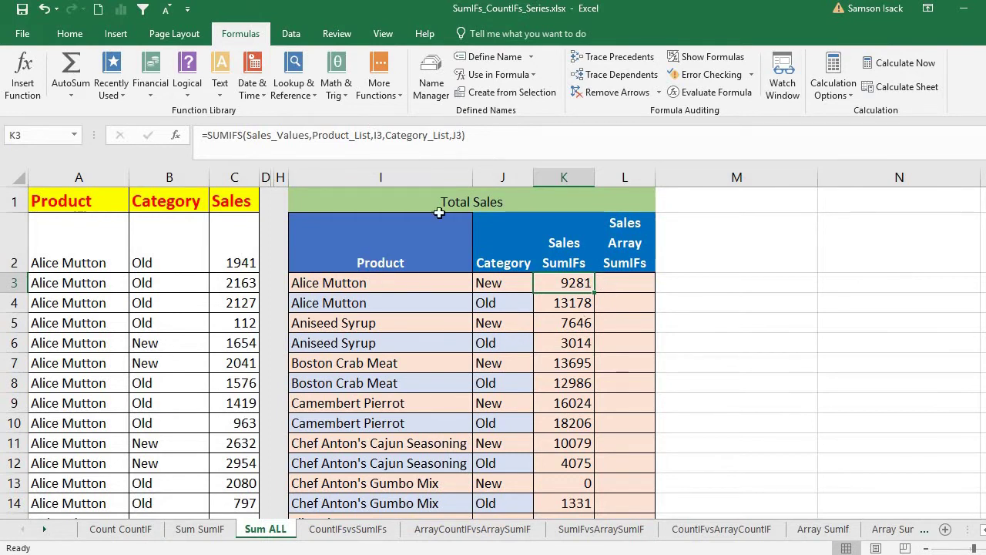
Step: Review the copied SUMIFS formulas in K4 through K12, then return to K3
click(566, 305)
click(568, 340)
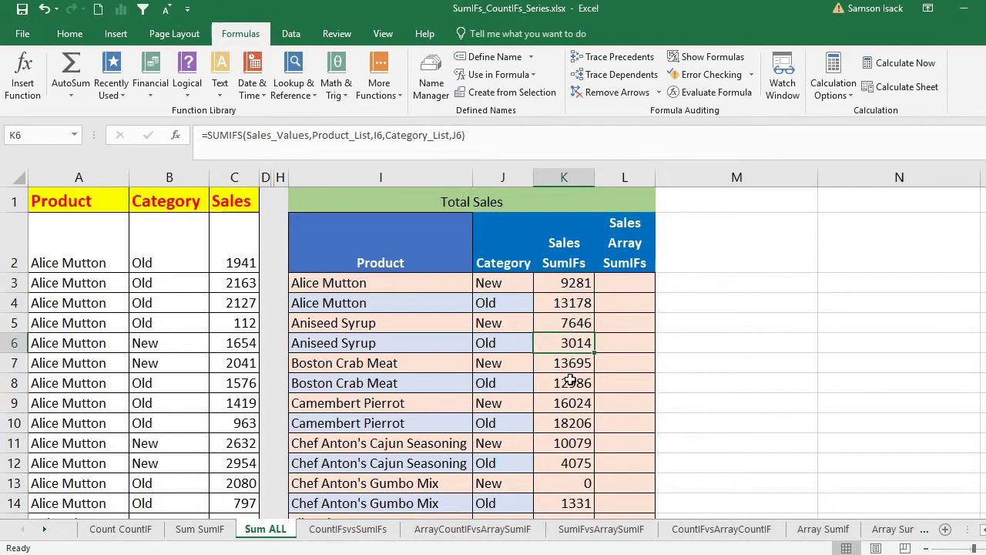
click(570, 382)
click(552, 440)
click(552, 465)
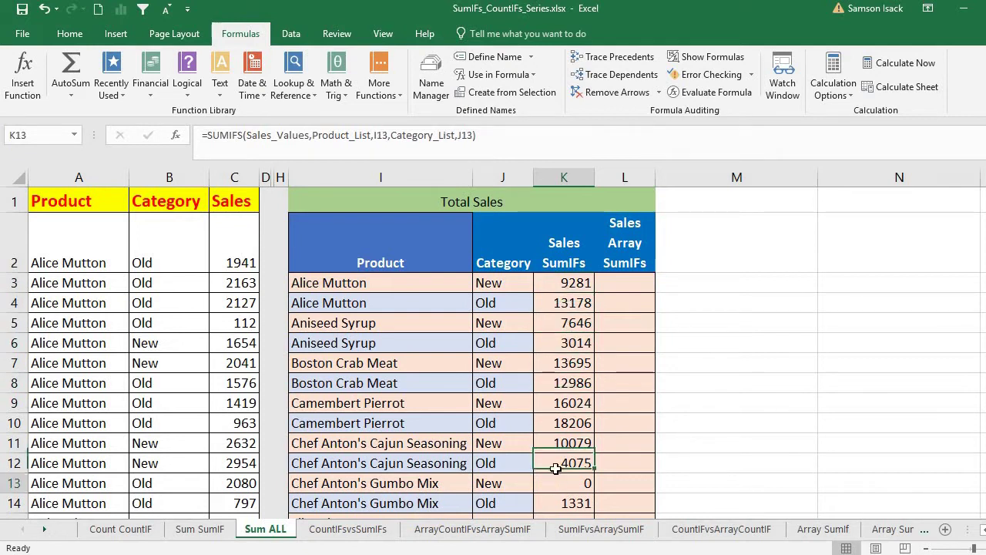
click(568, 320)
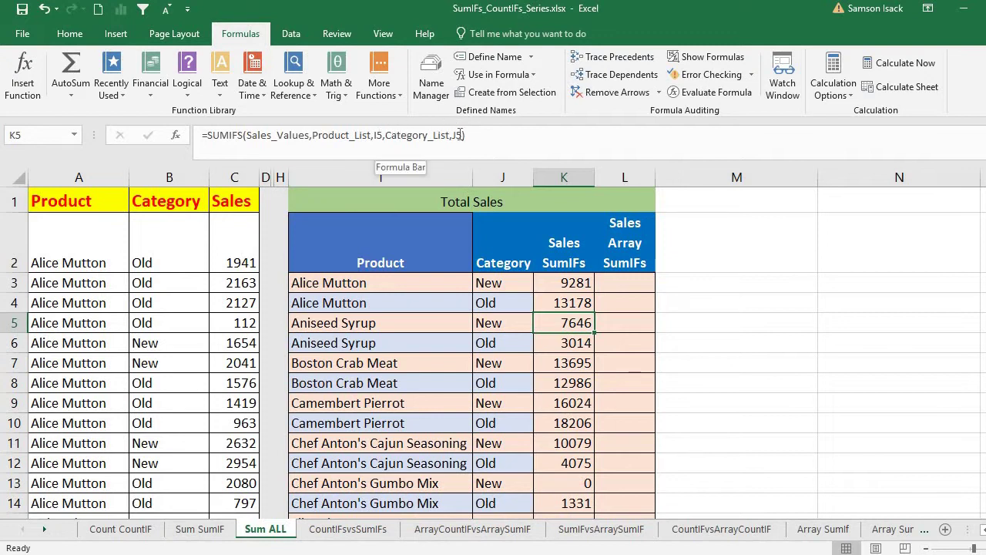
click(586, 291)
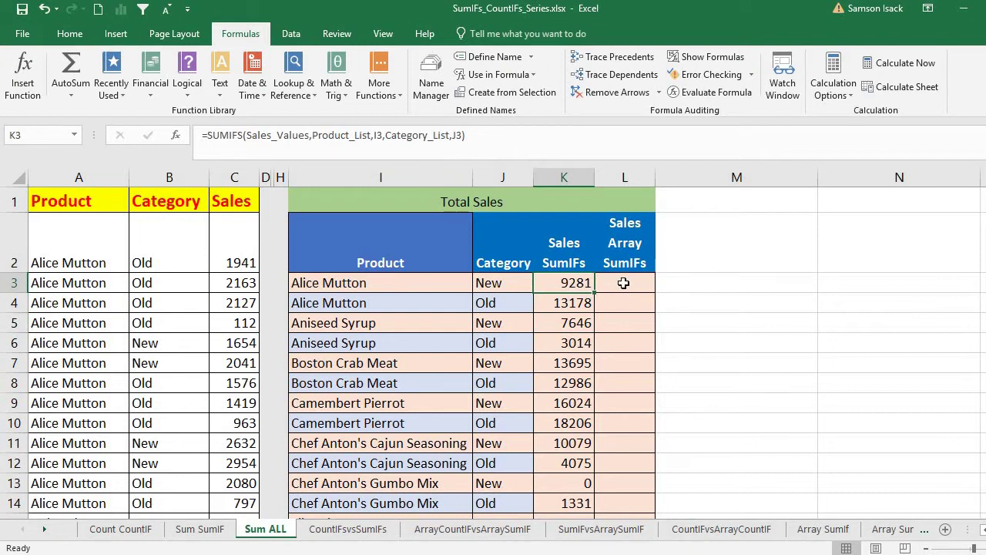
click(624, 283)
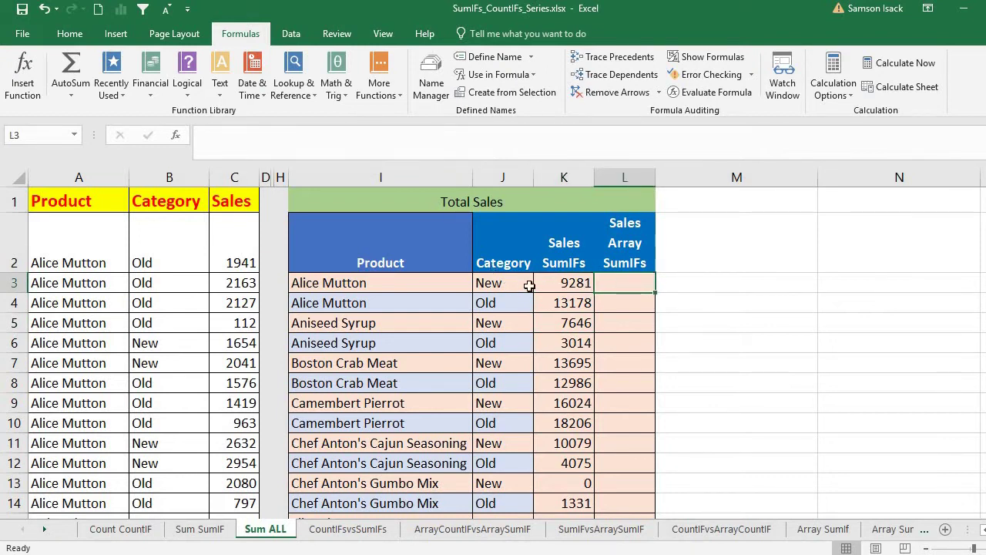
click(560, 281)
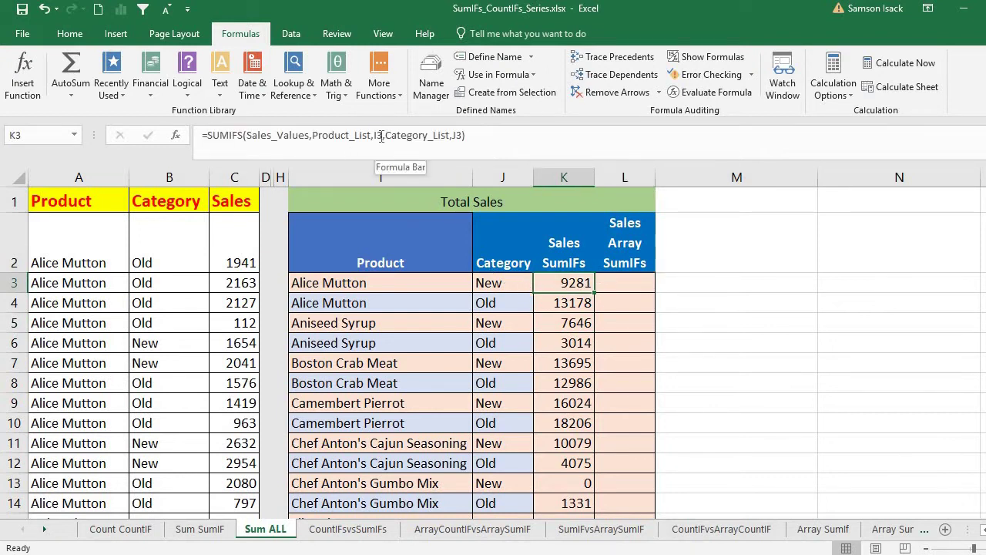
Step: Trace the product and category lists against the Sales Array SumIFs column, ending on L3
click(619, 283)
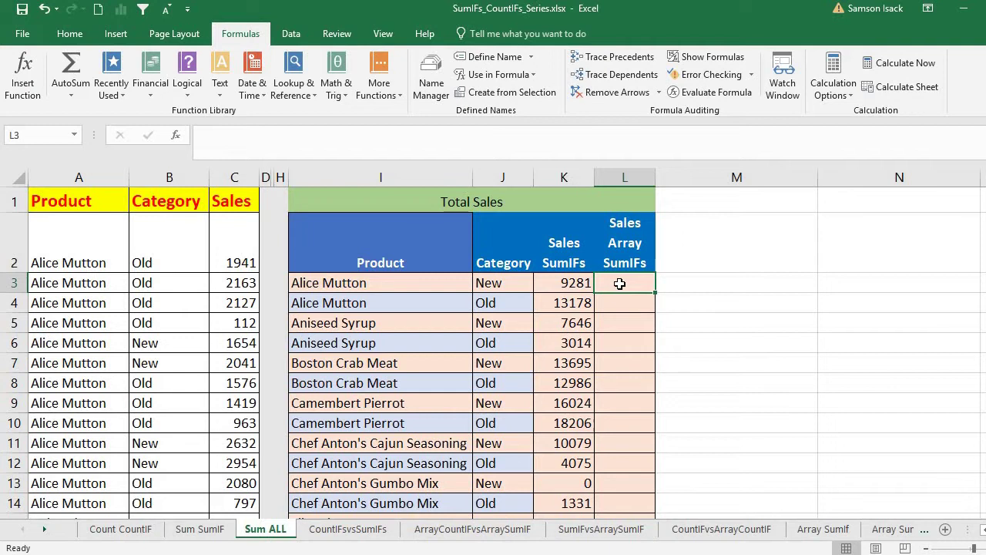
click(399, 283)
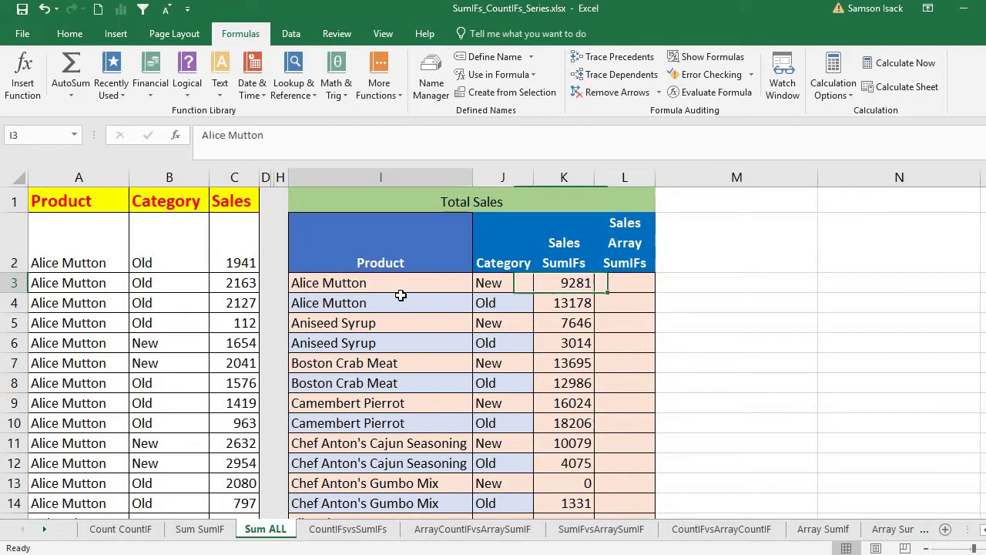
drag(401, 295, 479, 428)
scroll(385, 347, up, 2)
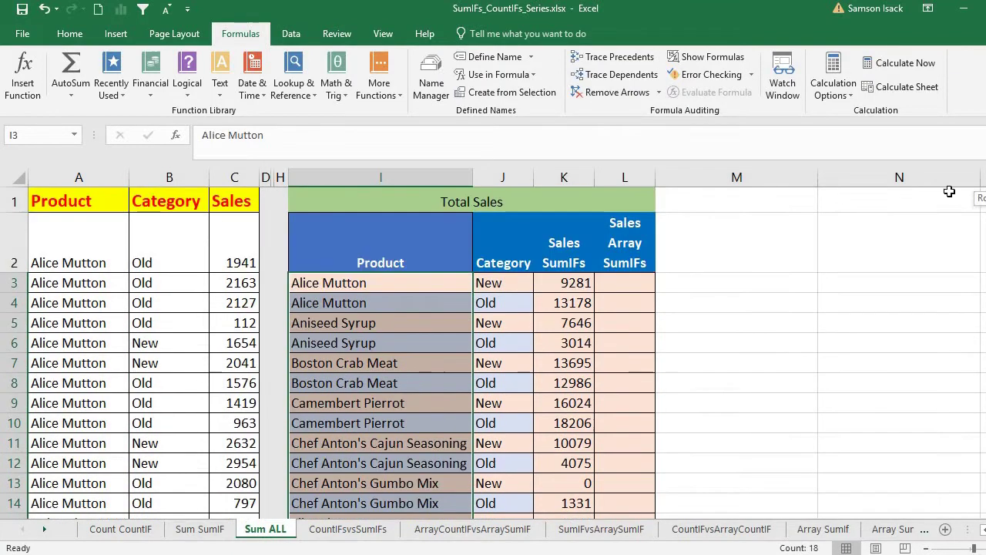
drag(374, 283, 378, 485)
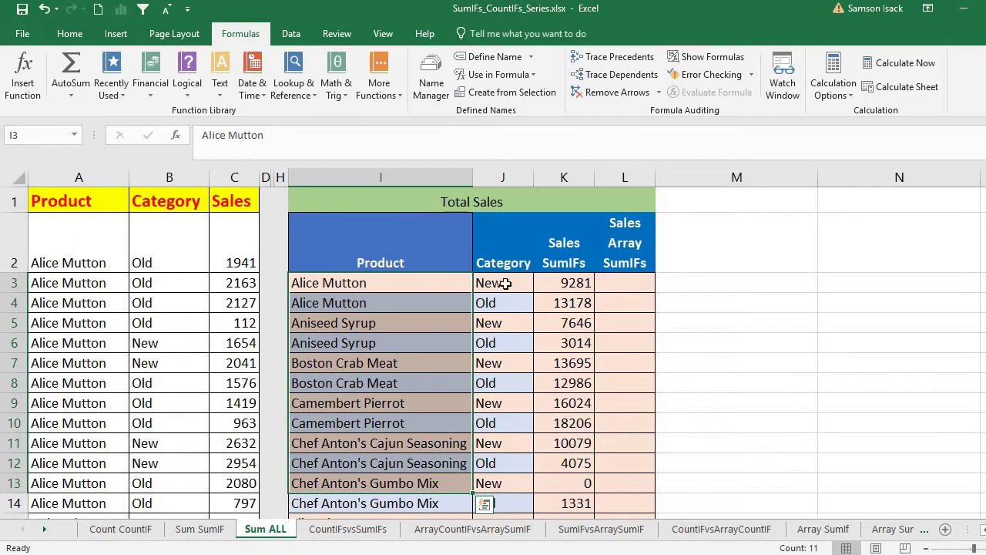
drag(508, 286, 509, 474)
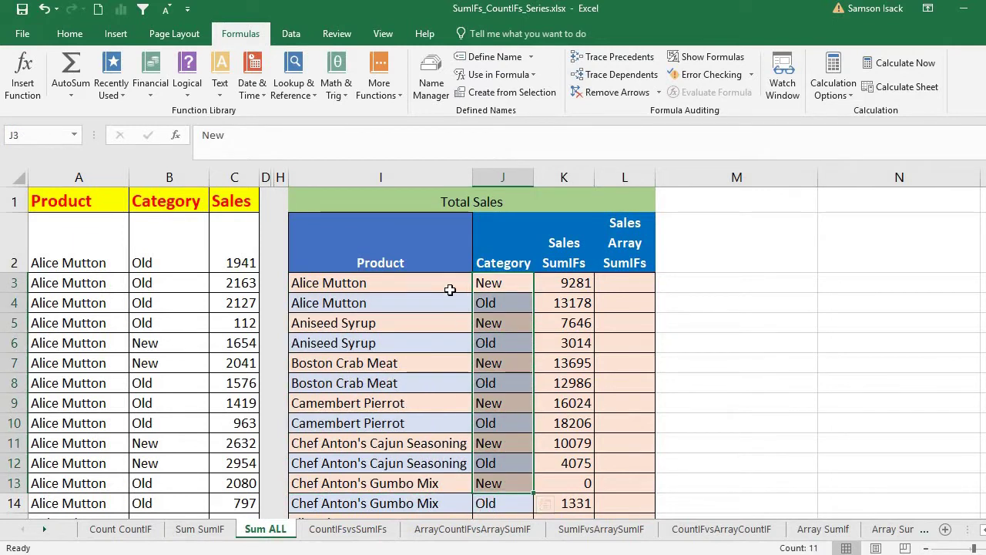
click(637, 282)
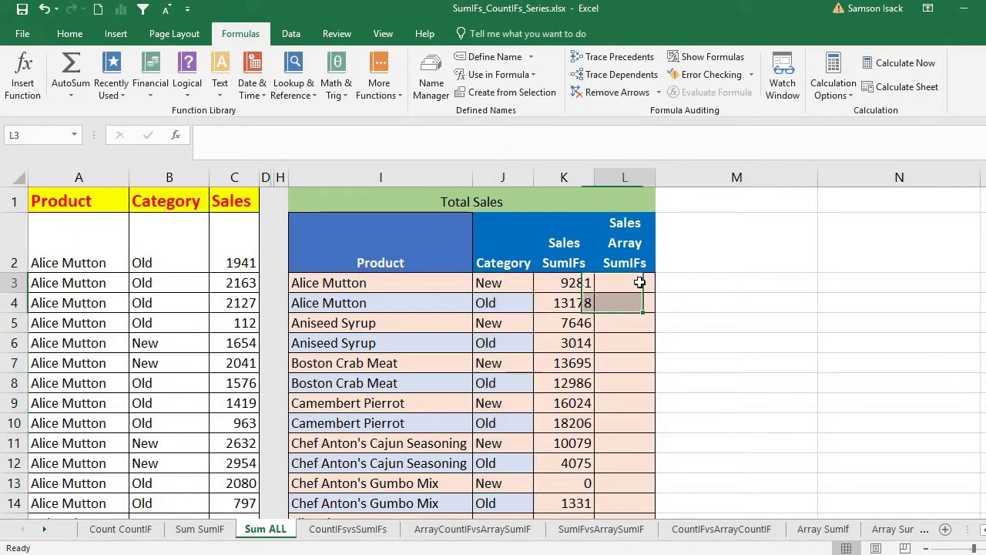
drag(638, 283, 637, 501)
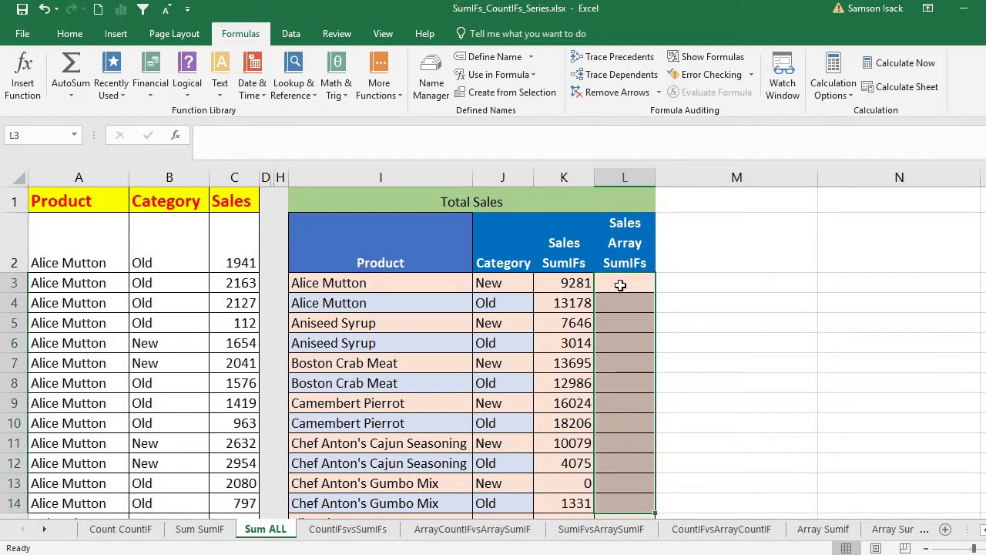
click(620, 285)
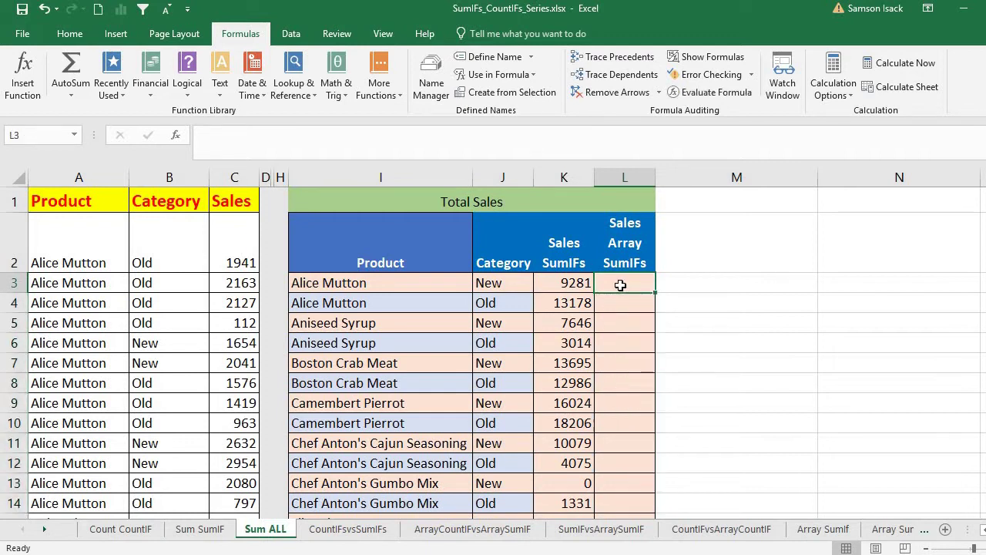
Step: Compare I3 and J3 with the first L cells, then re-mark the product and category columns
click(422, 282)
click(500, 283)
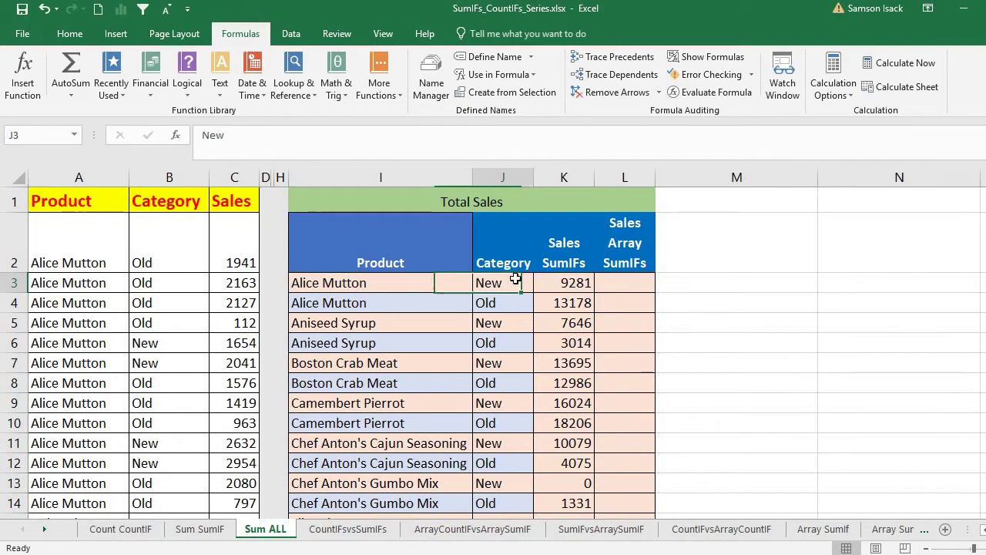
click(638, 287)
drag(637, 286, 640, 321)
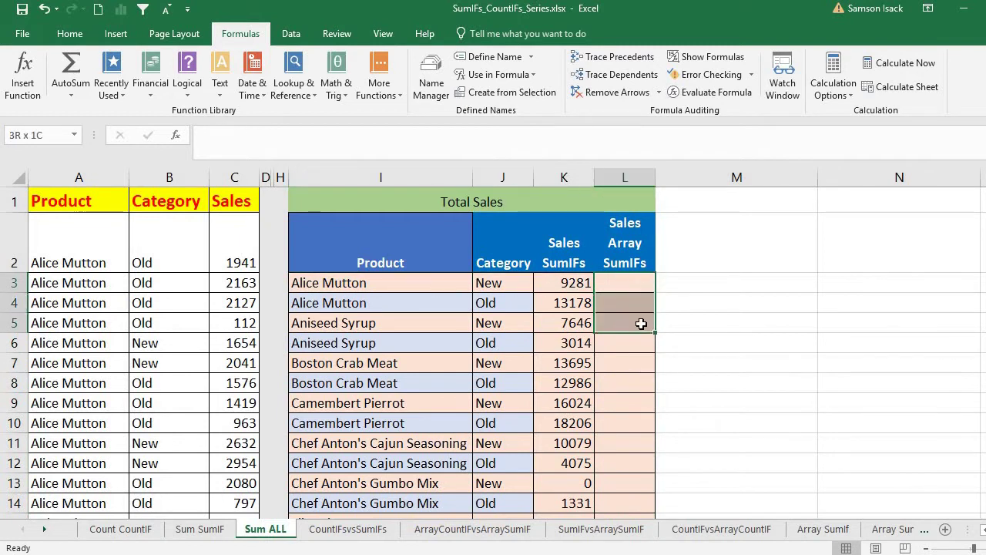
click(635, 284)
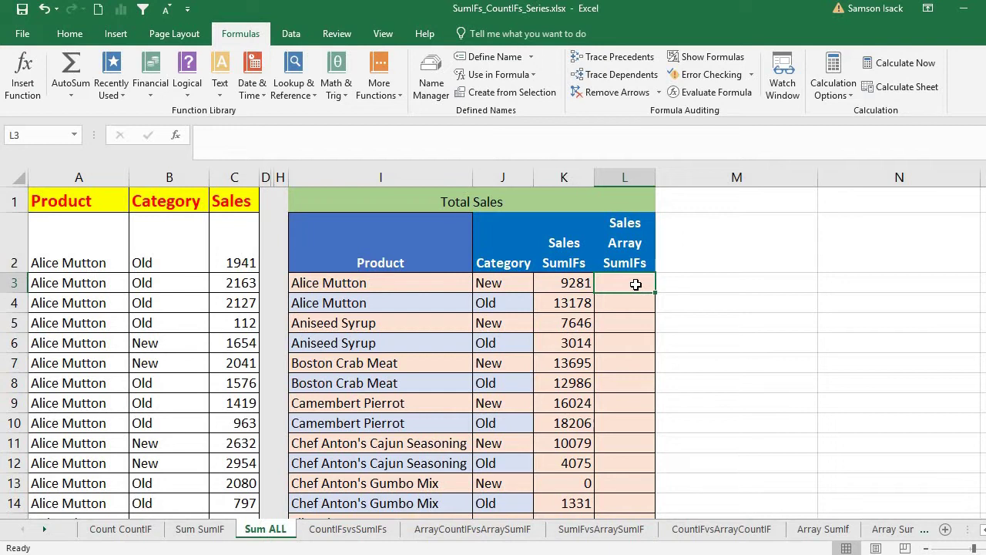
drag(423, 282, 462, 463)
drag(484, 282, 428, 486)
drag(513, 282, 514, 484)
Step: Point out the I3/J3 and I4/J4 criteria pairs, then select L3:L52 for the array formula
click(450, 277)
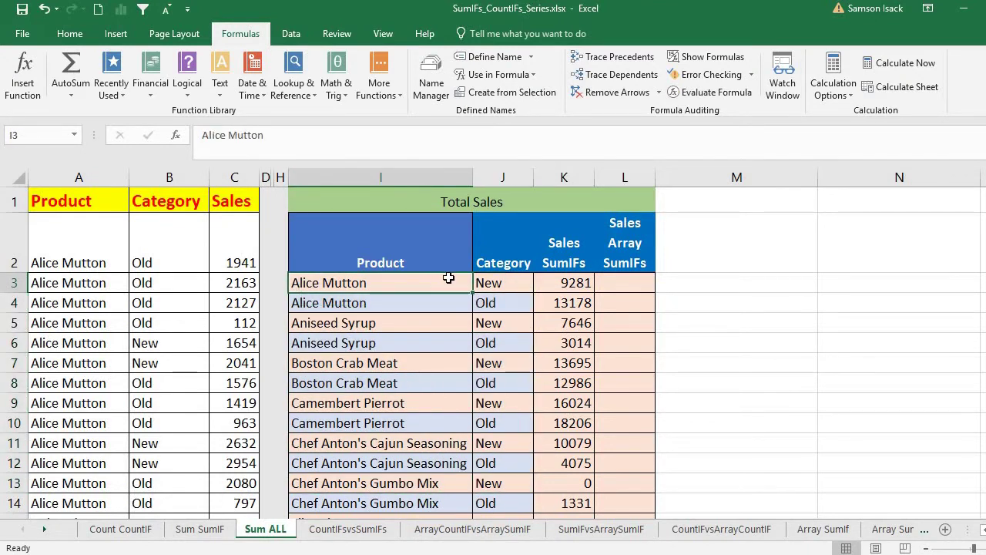
click(507, 279)
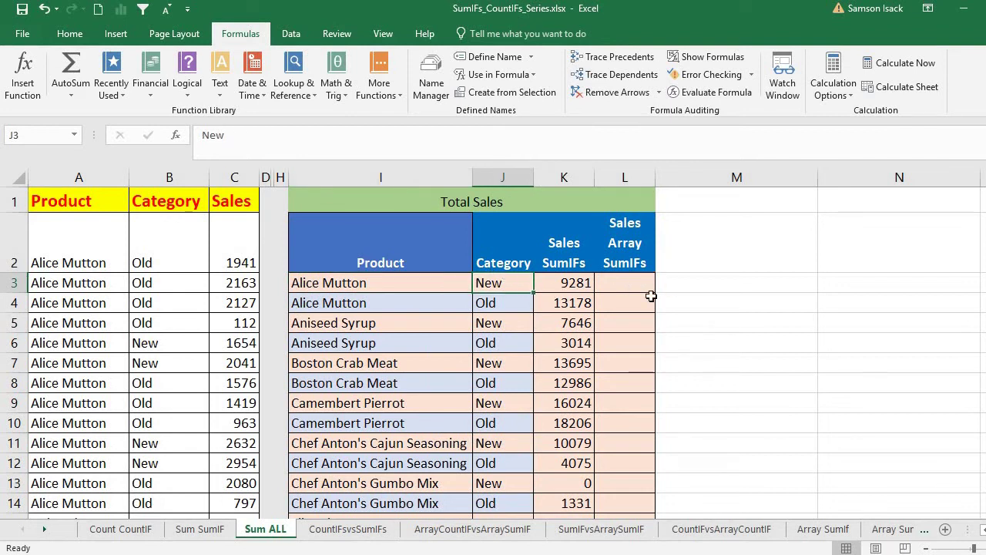
click(419, 306)
click(516, 301)
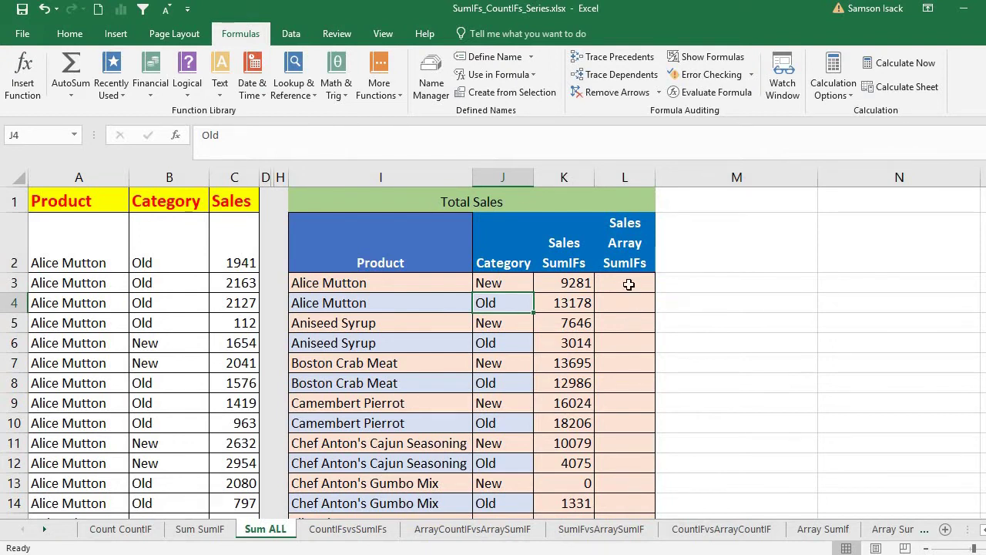
drag(628, 284, 632, 460)
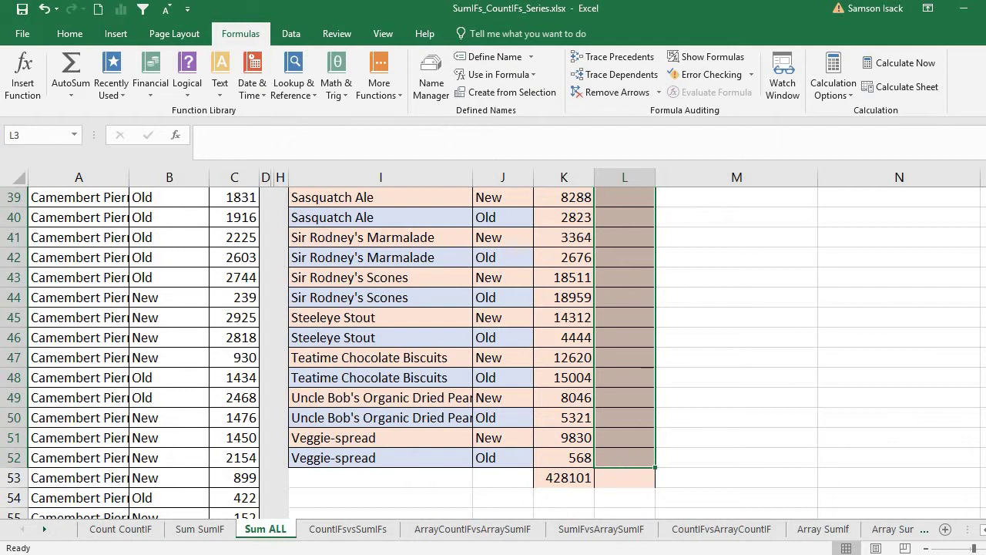
scroll(655, 467, up, 13)
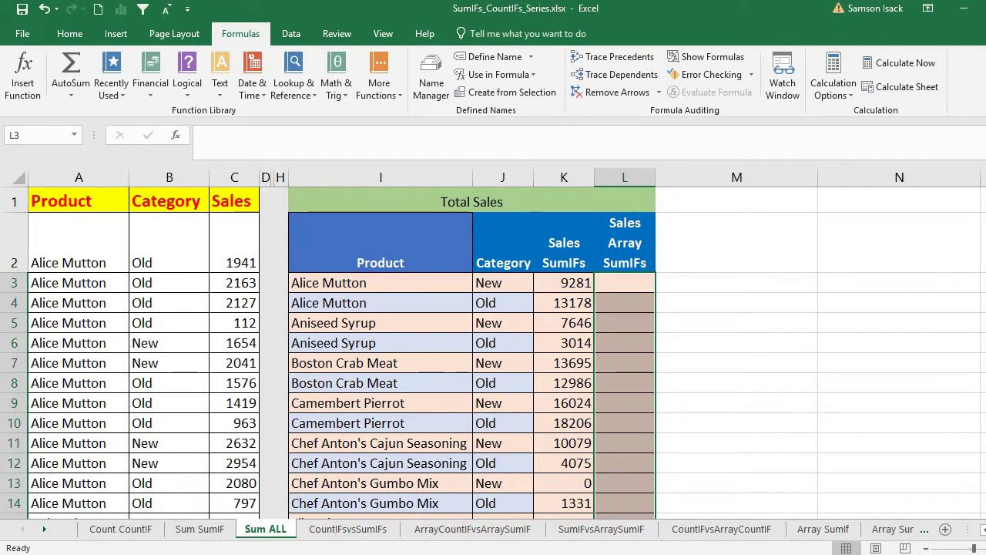
Step: Type =SUMIFS(Sales_Values,Product_List, in the formula bar, picking both names from autocomplete
click(407, 138)
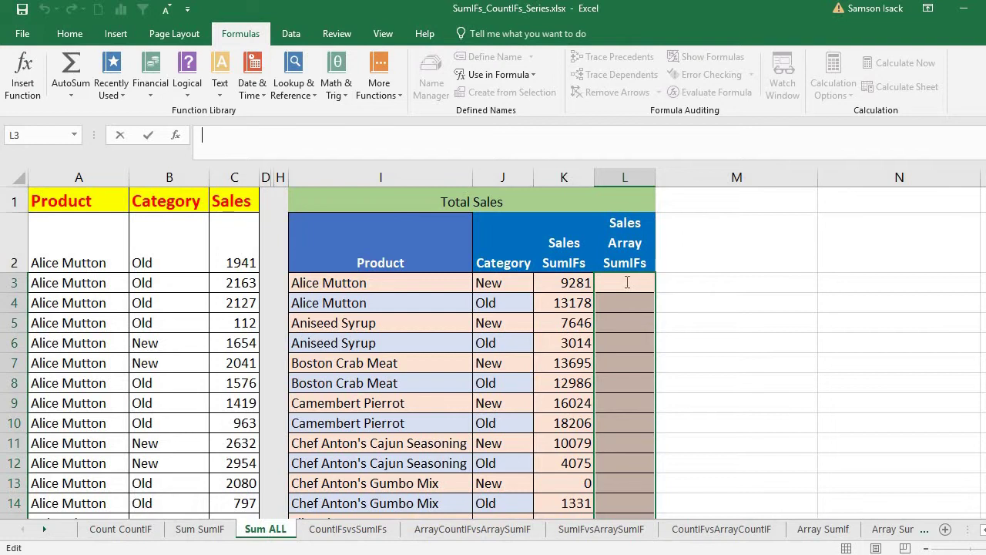
text(SUM)
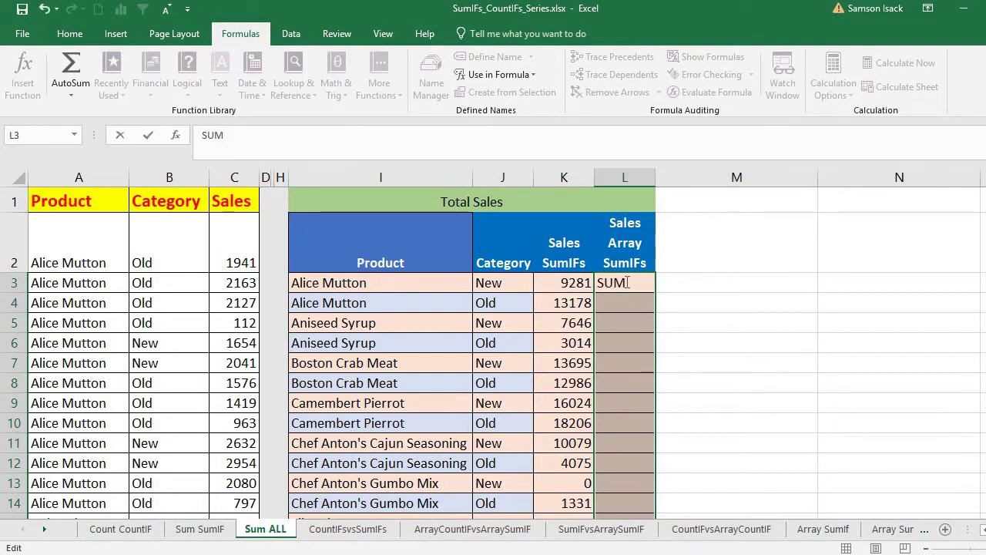
key(BackSpace)
key(BackSpace)
key(BackSpace)
text(=)
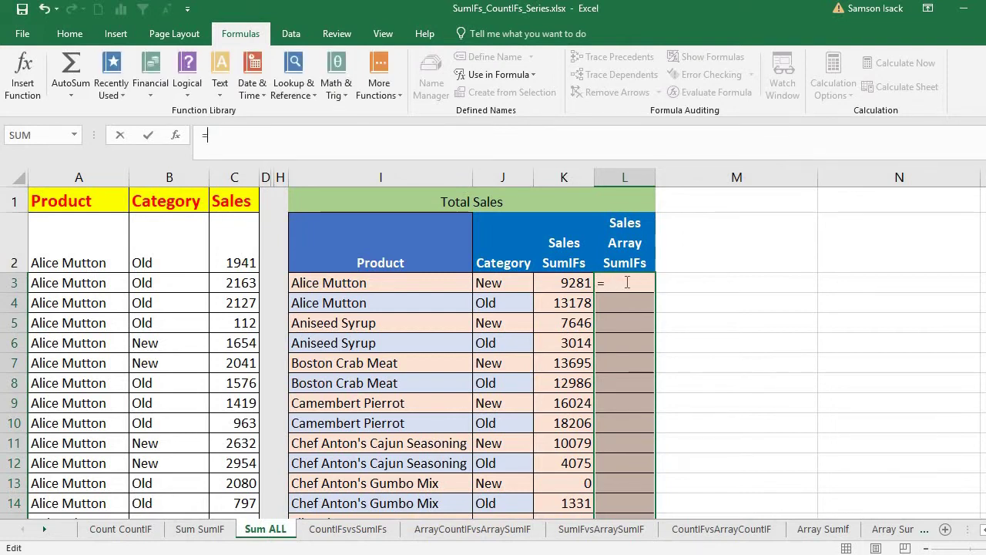
text(SUMIF)
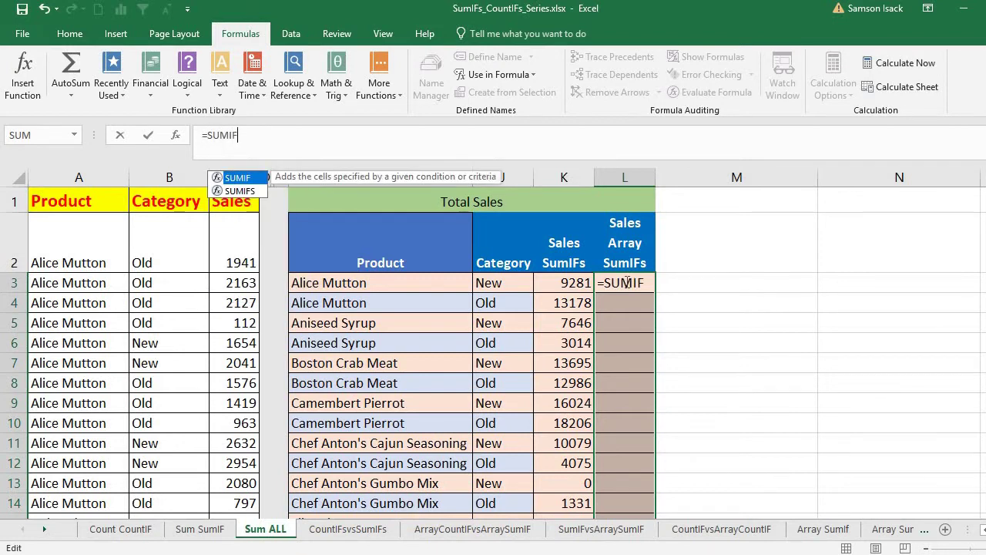
text(S()
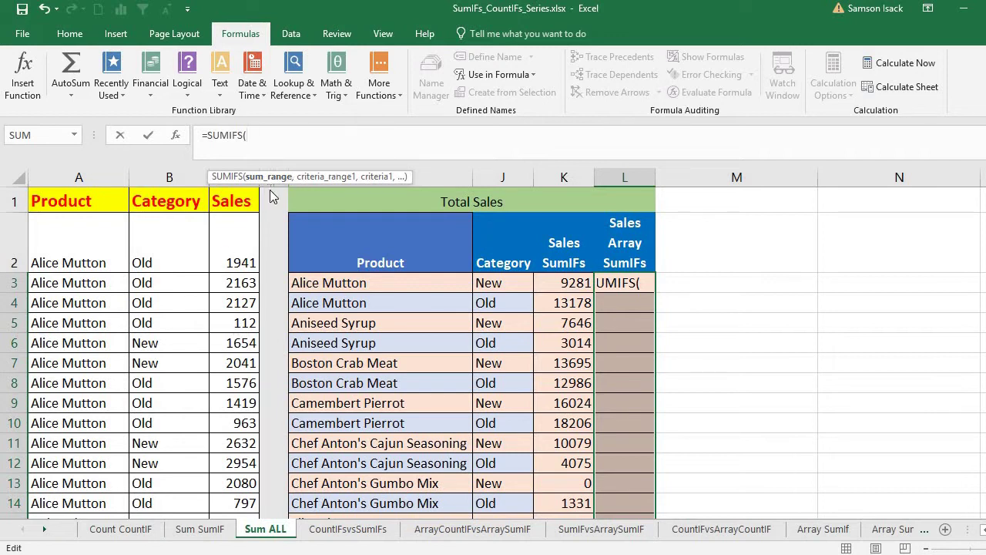
text(Sa)
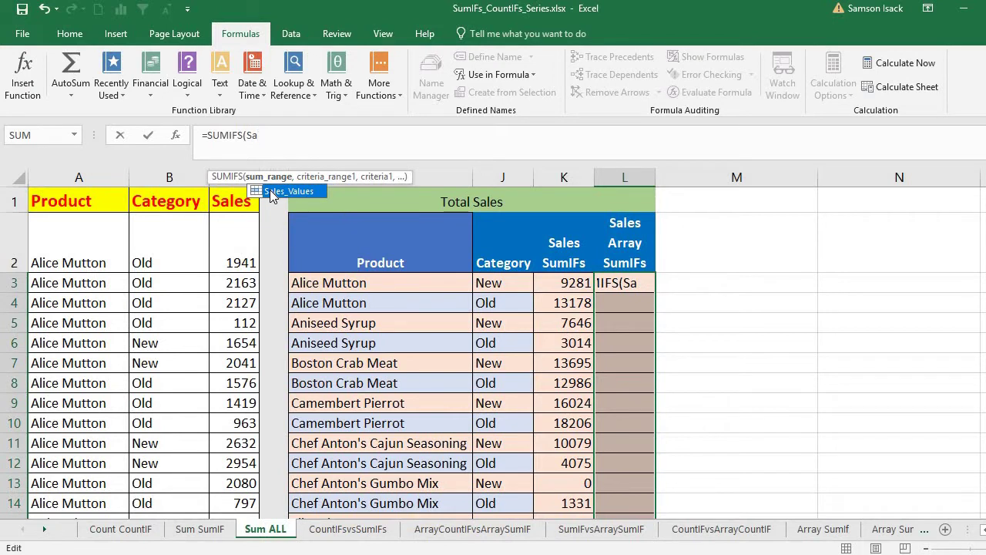
double_click(270, 191)
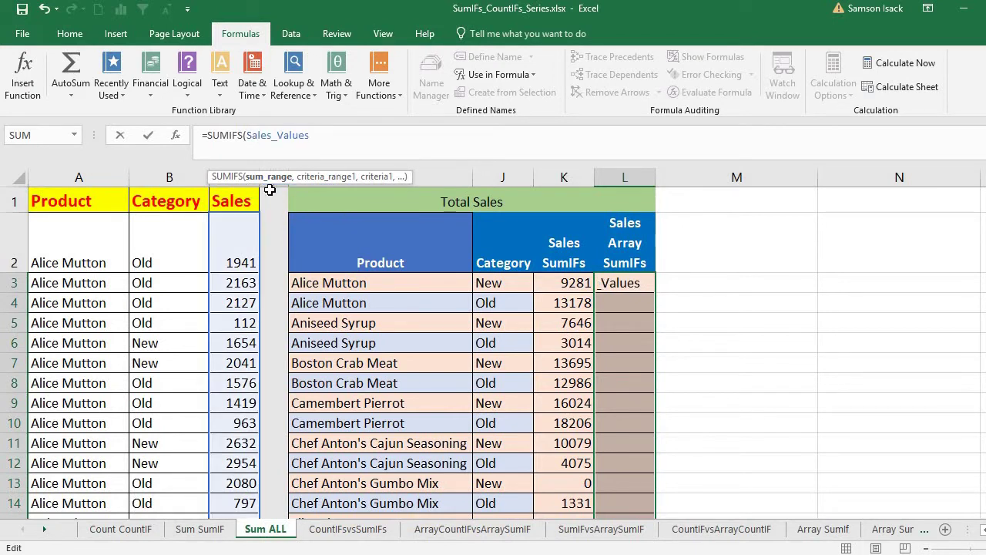
text(,)
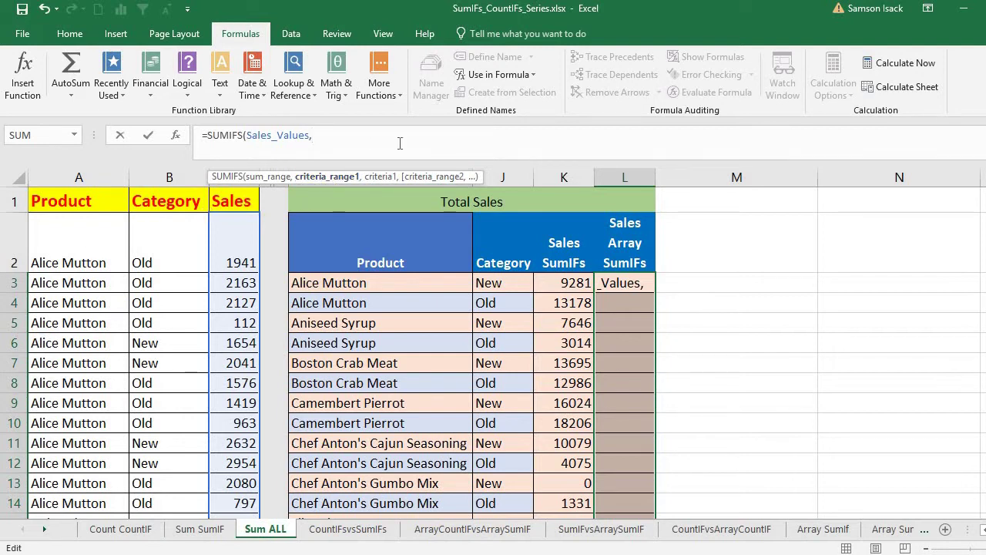
text(P)
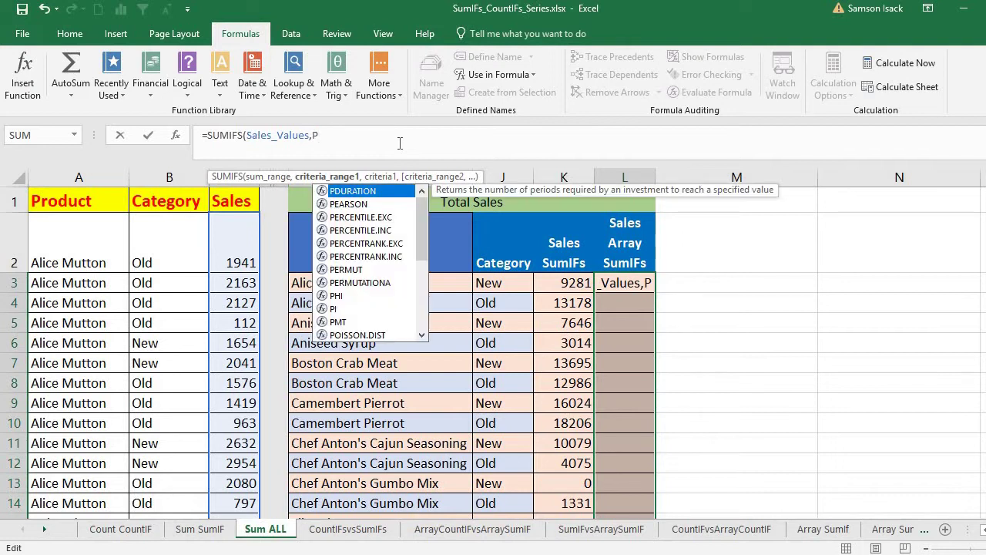
text(roduct)
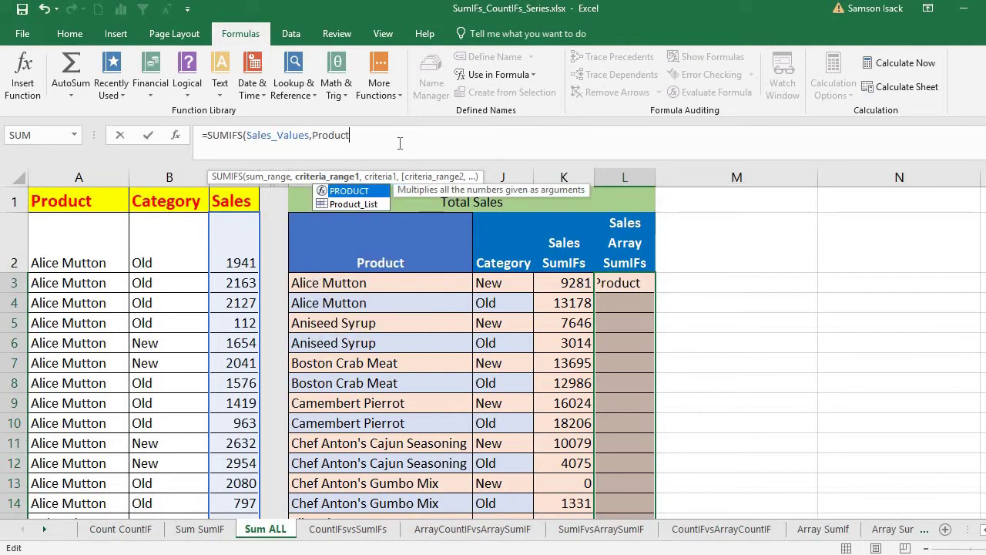
double_click(369, 203)
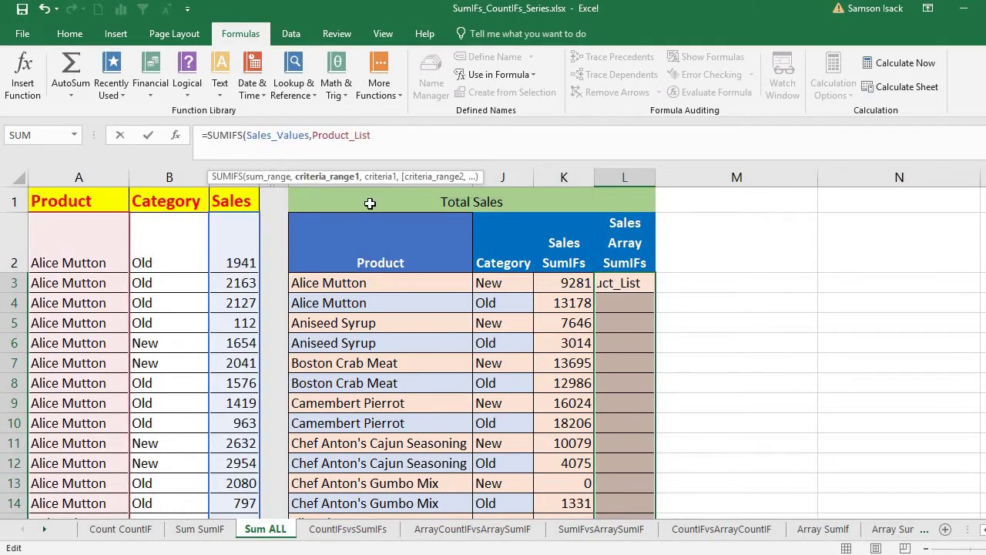
text(,)
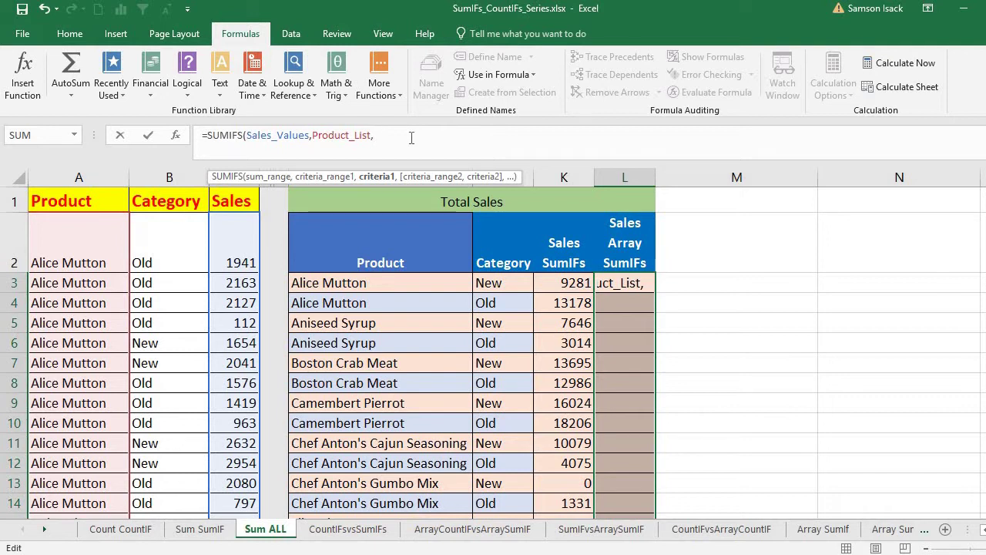
Step: Add I3:I52 as product criteria and Category_List as the second range, then drag down column J
drag(381, 286, 378, 536)
drag(378, 536, 376, 460)
click(485, 131)
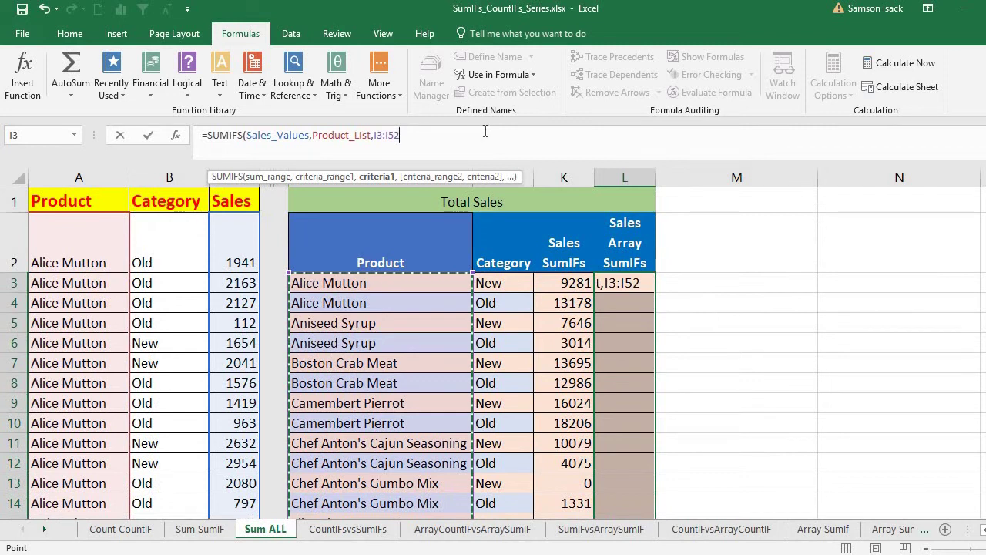
text(,)
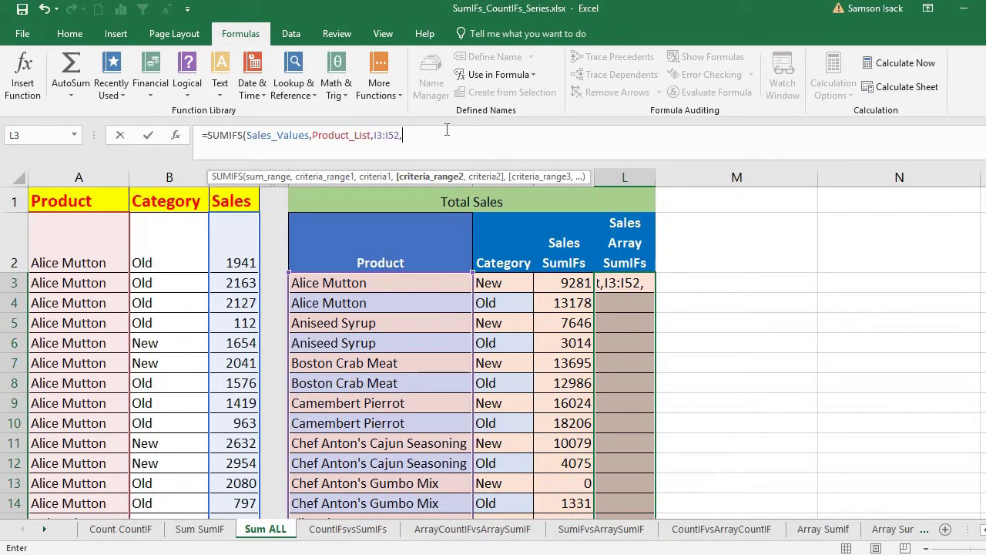
text(c)
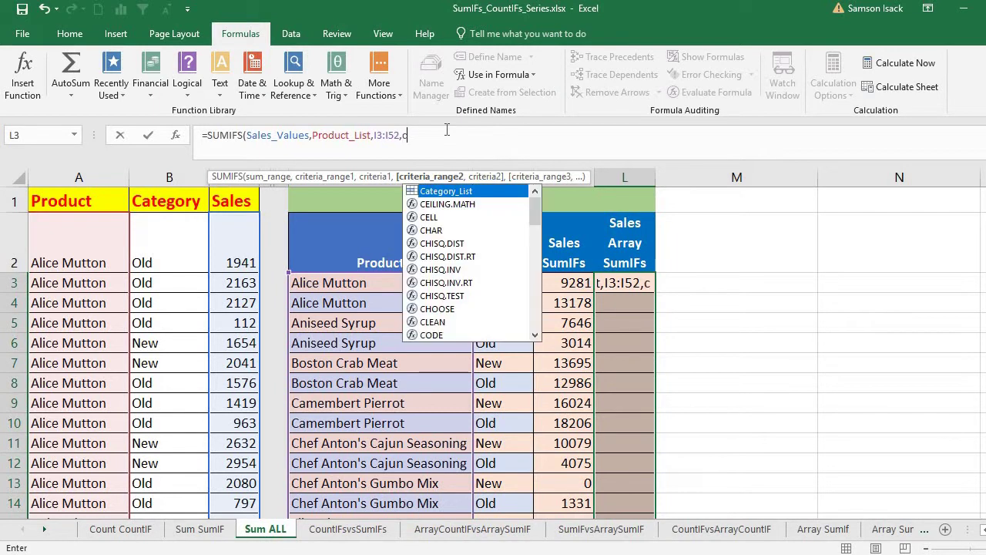
double_click(436, 191)
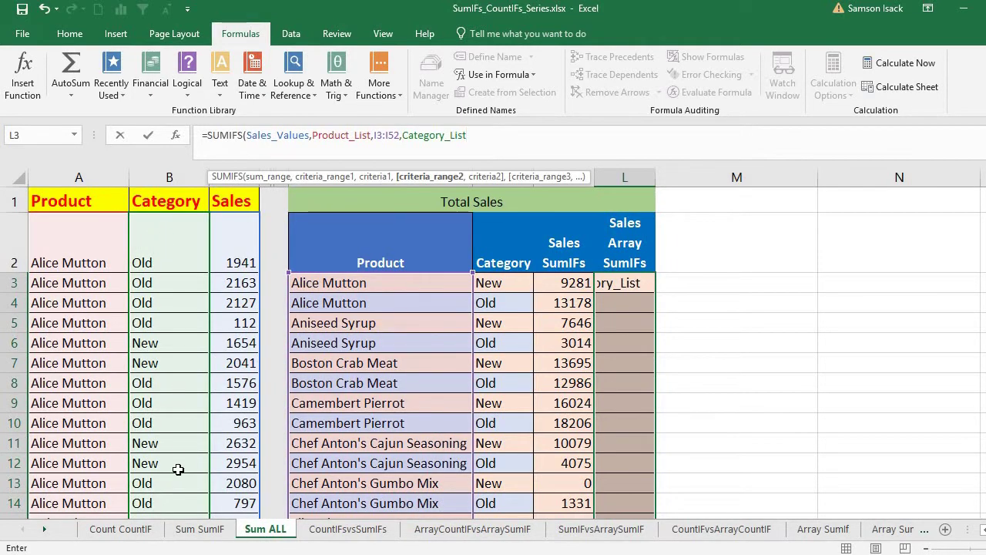
text(,)
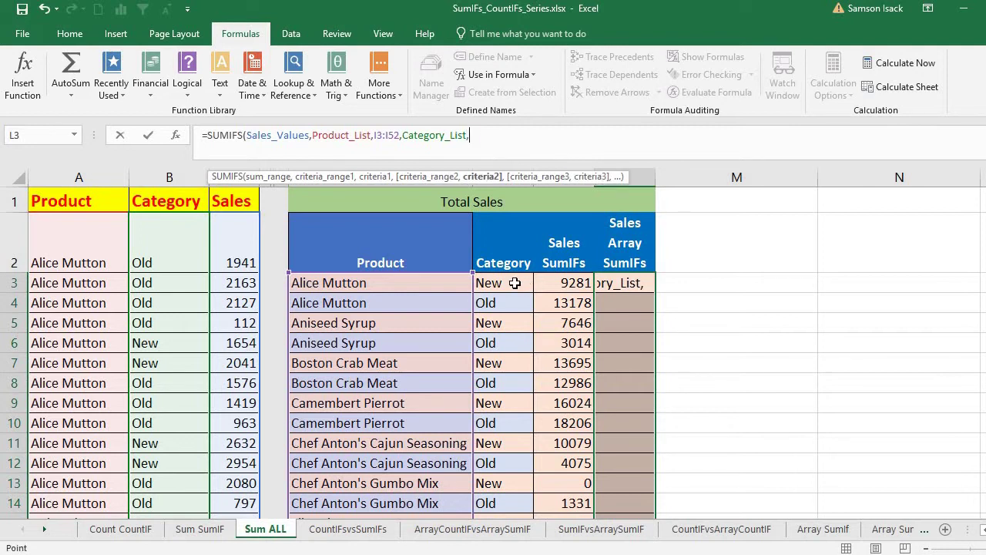
drag(515, 283, 515, 528)
Step: Stop the runaway selection, return to Sum ALL, delete the stray sheet reference and pick J3:J5
click(515, 529)
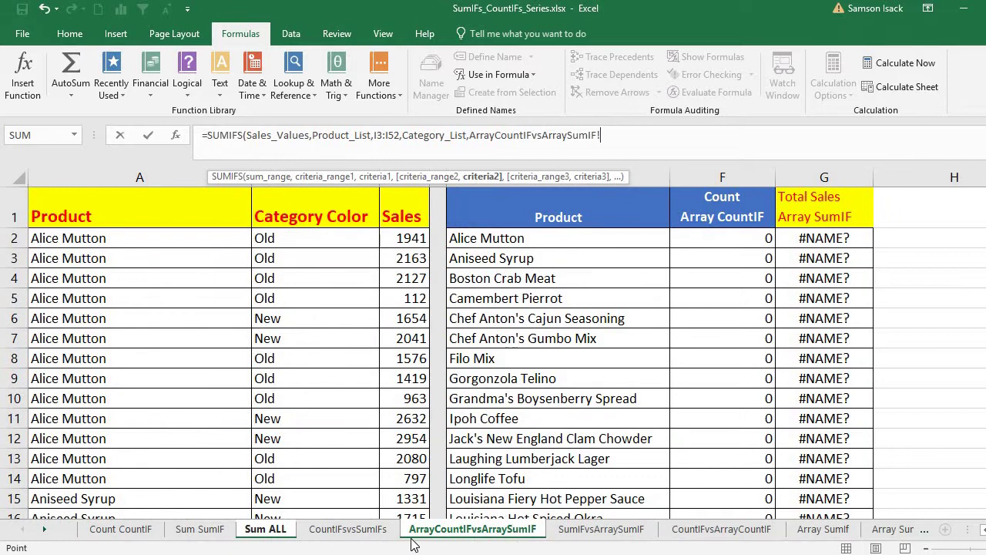
click(266, 528)
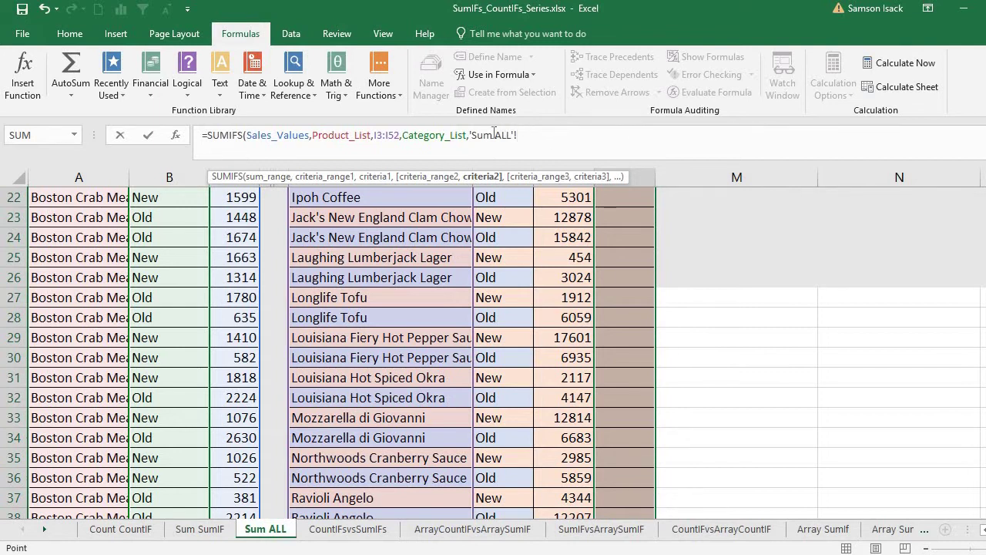
shift+click(467, 135)
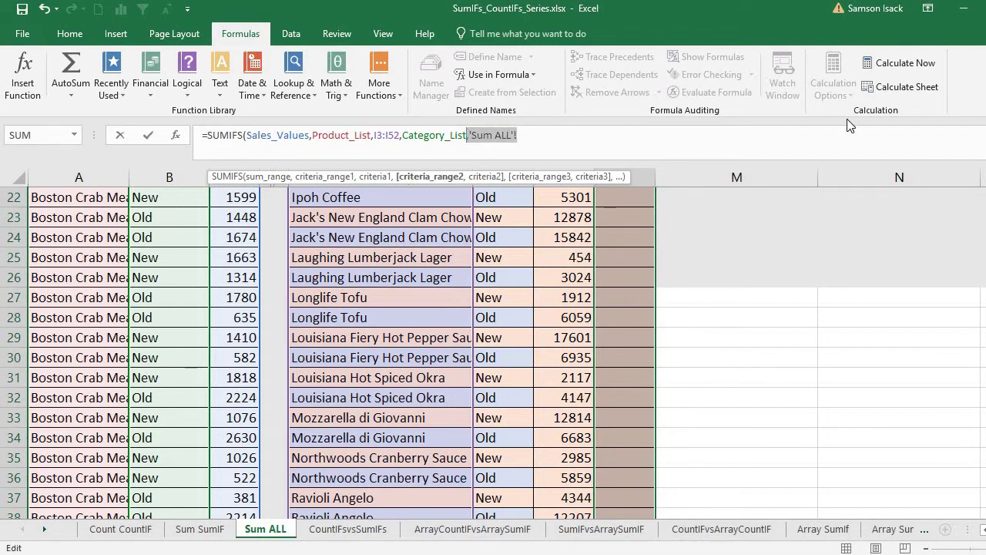
key(BackSpace)
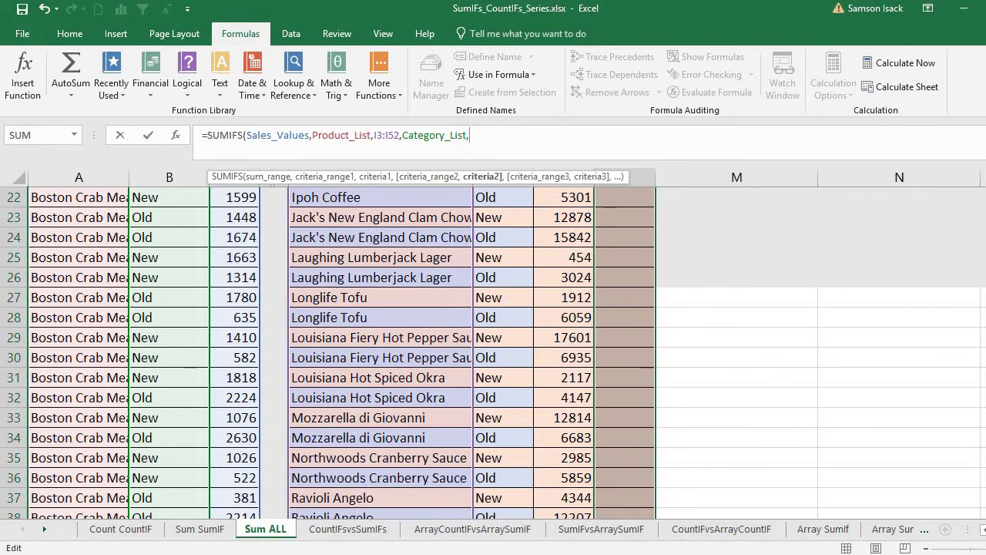
scroll(487, 284, up, 7)
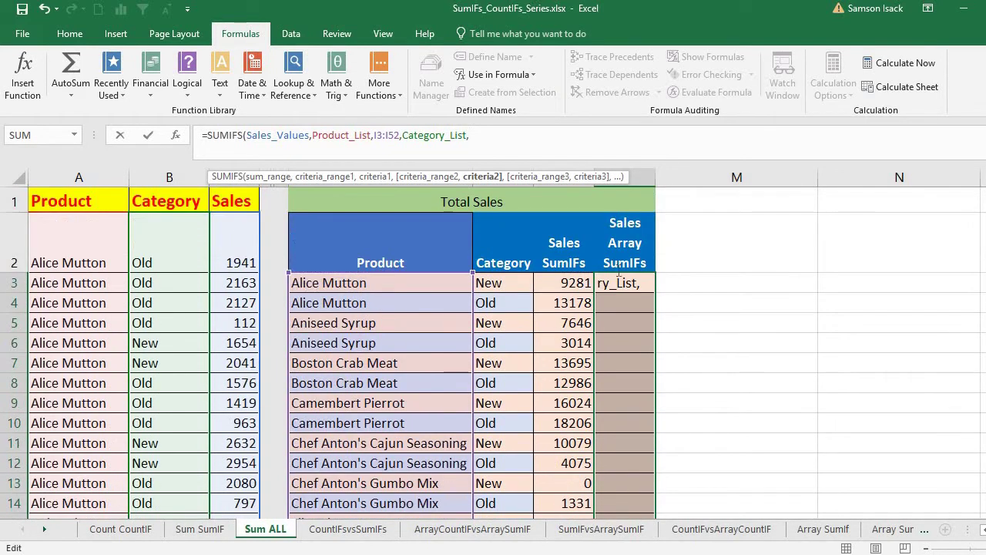
drag(487, 283, 490, 326)
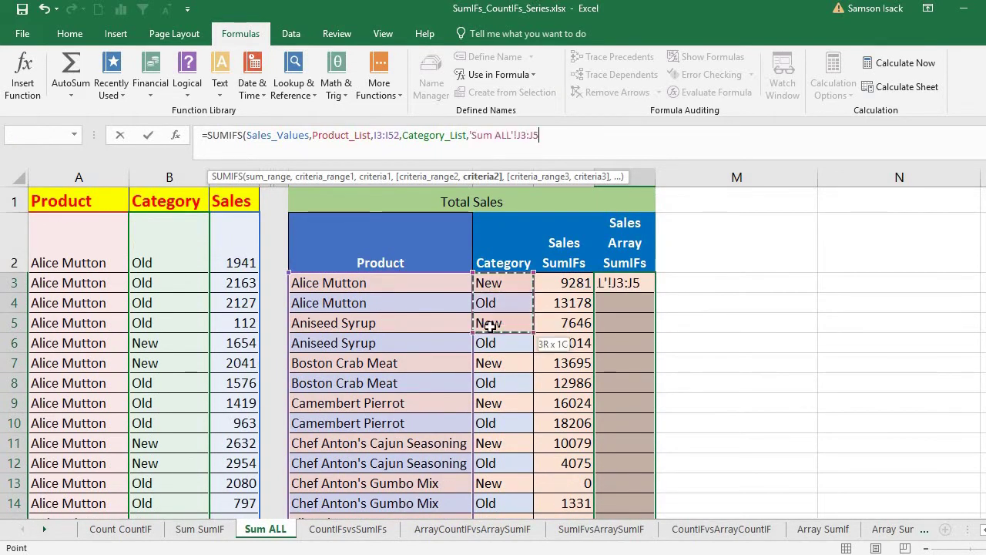
Step: Erase the inserted J3:J5 reference so the formula ends at Category_List, dismissing the too-few-arguments warning
click(574, 136)
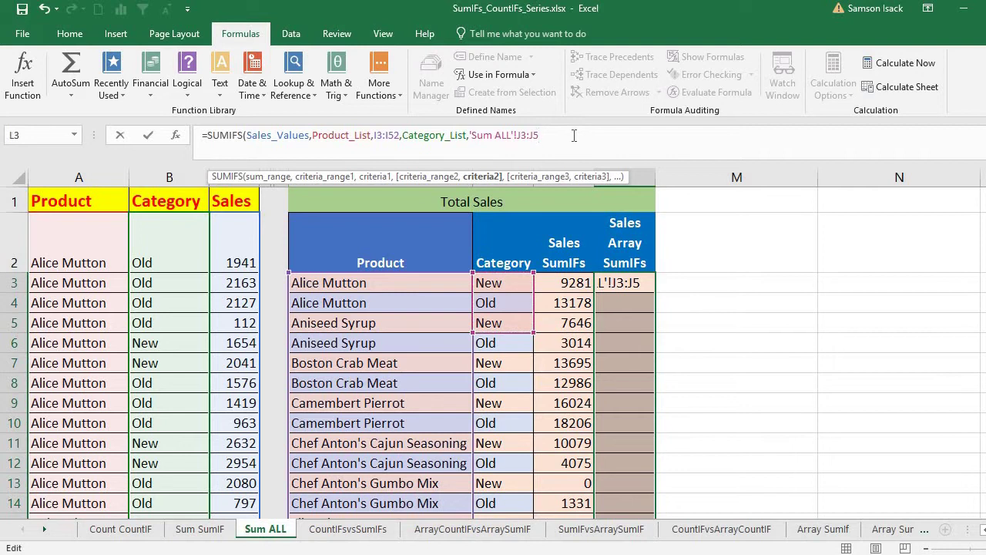
key(BackSpace)
key(BackSpace)
key(BackSpace)
key(BackSpace)
key(BackSpace)
key(BackSpace)
key(BackSpace)
key(BackSpace)
key(BackSpace)
key(BackSpace)
key(BackSpace)
key(BackSpace)
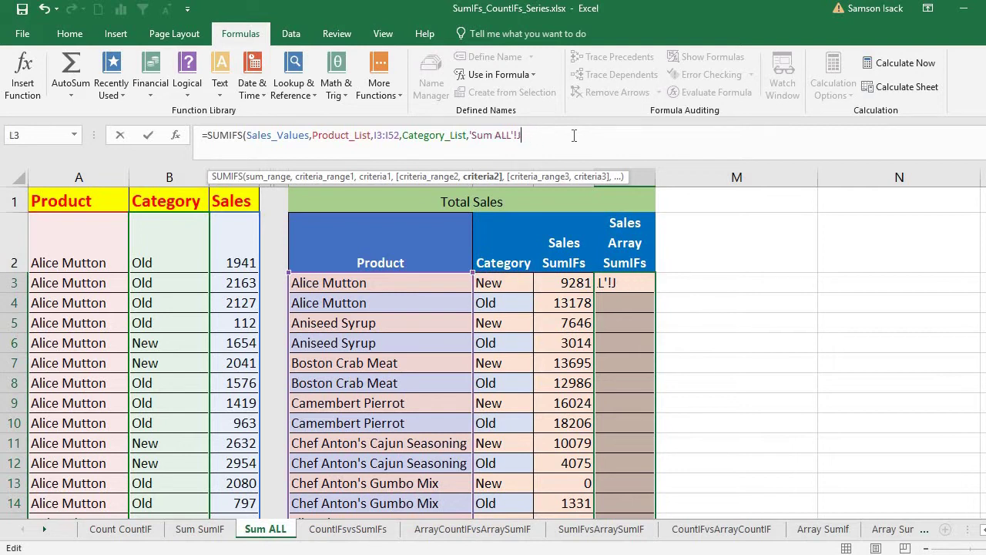
key(BackSpace)
key(BackSpace)
key(BackSpace)
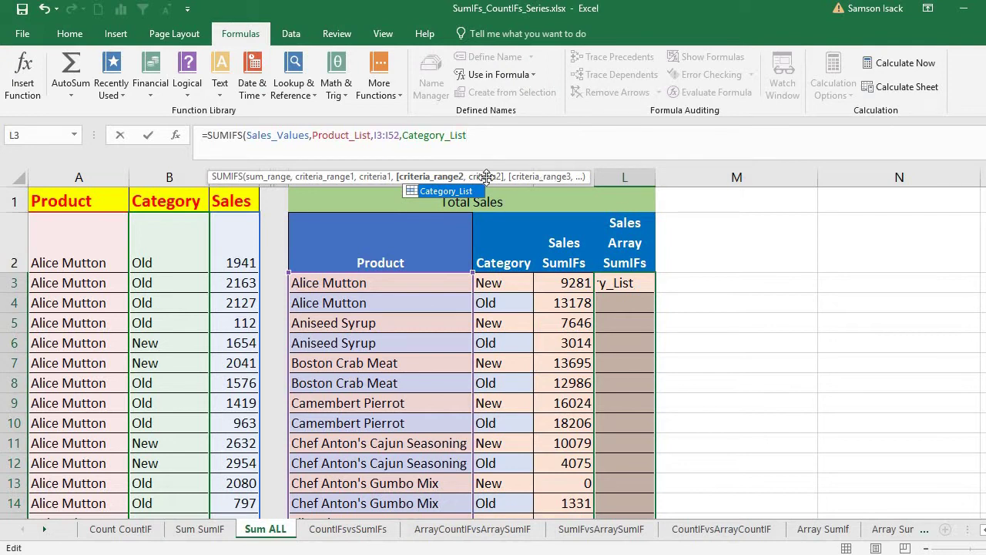
click(450, 188)
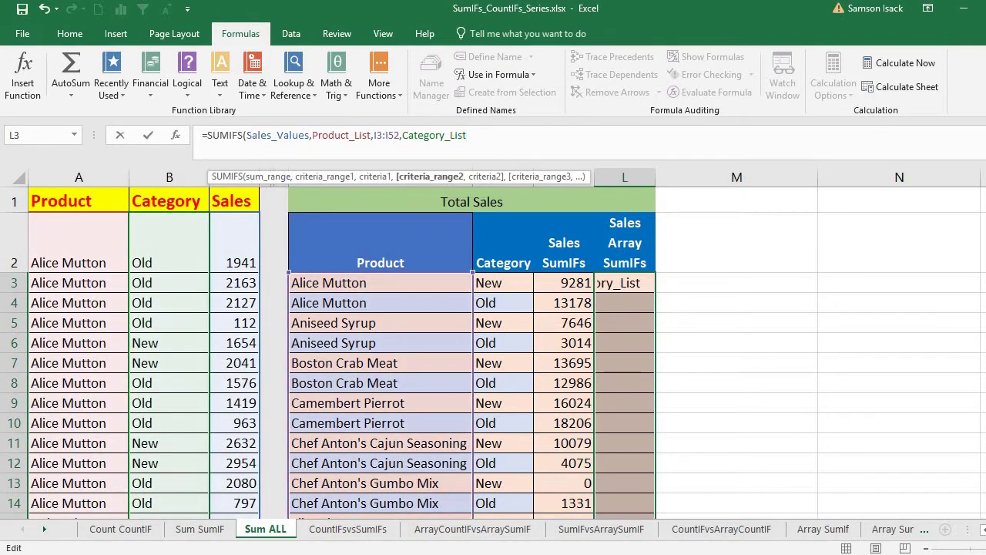
click(572, 293)
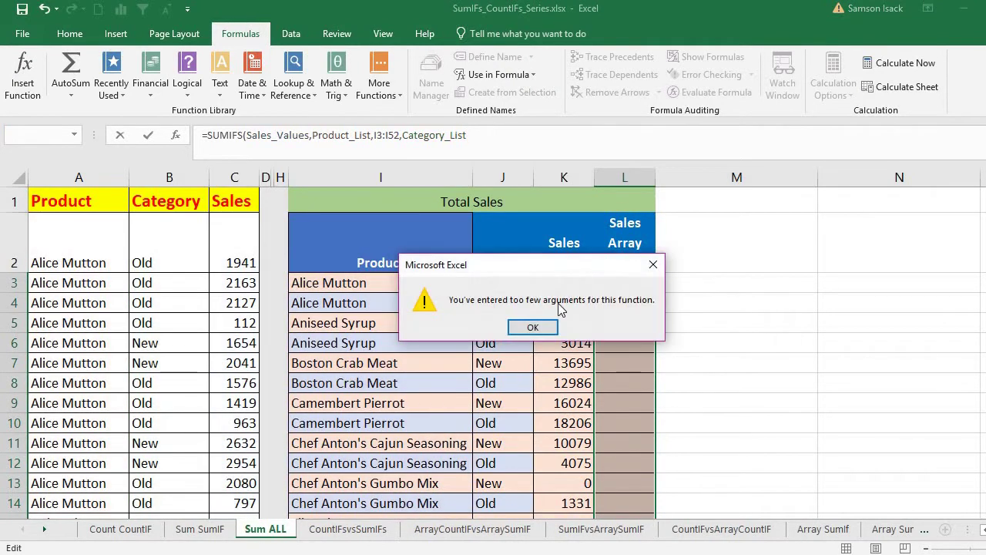
click(537, 325)
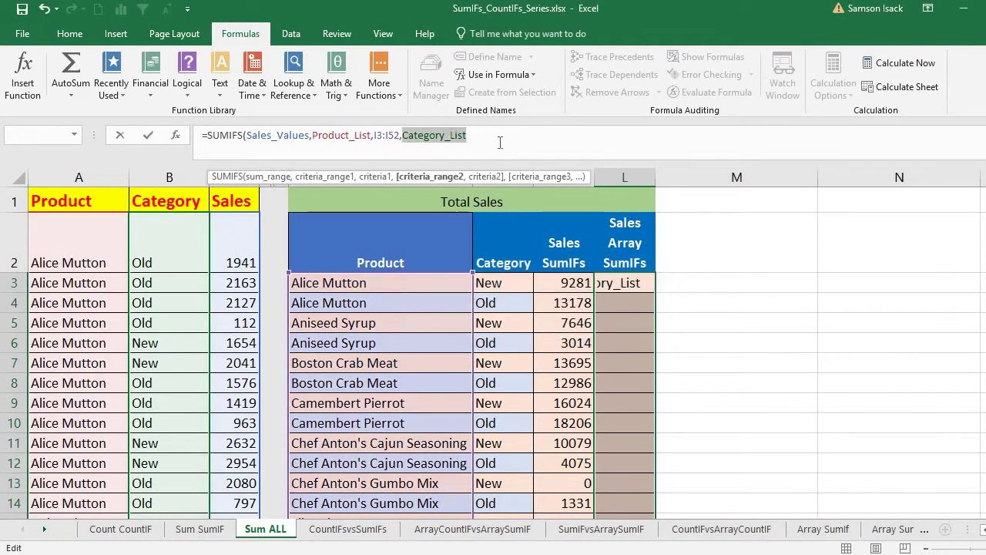
click(498, 142)
Step: Remove a mistaken K3 reference and add J3:J52 as the category criteria range
text(,)
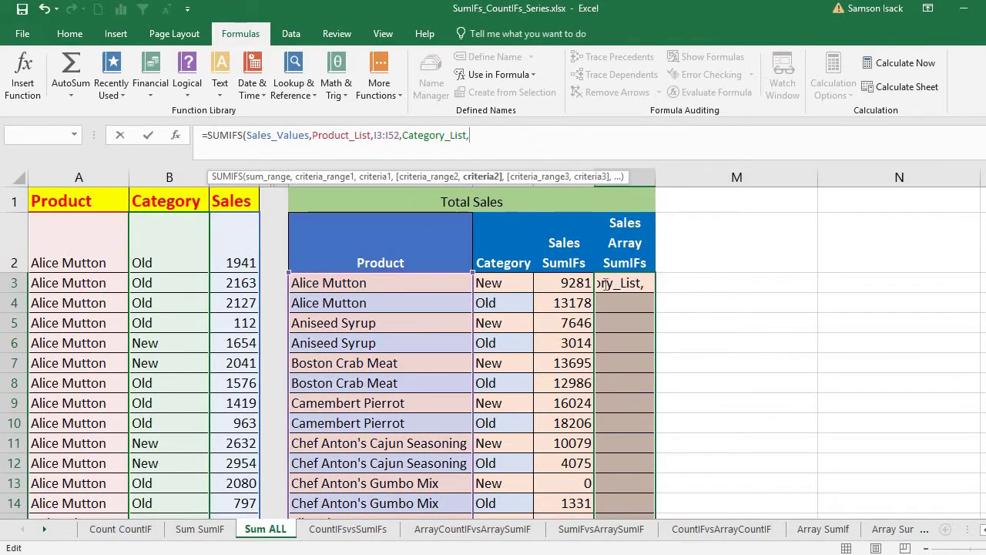
click(568, 282)
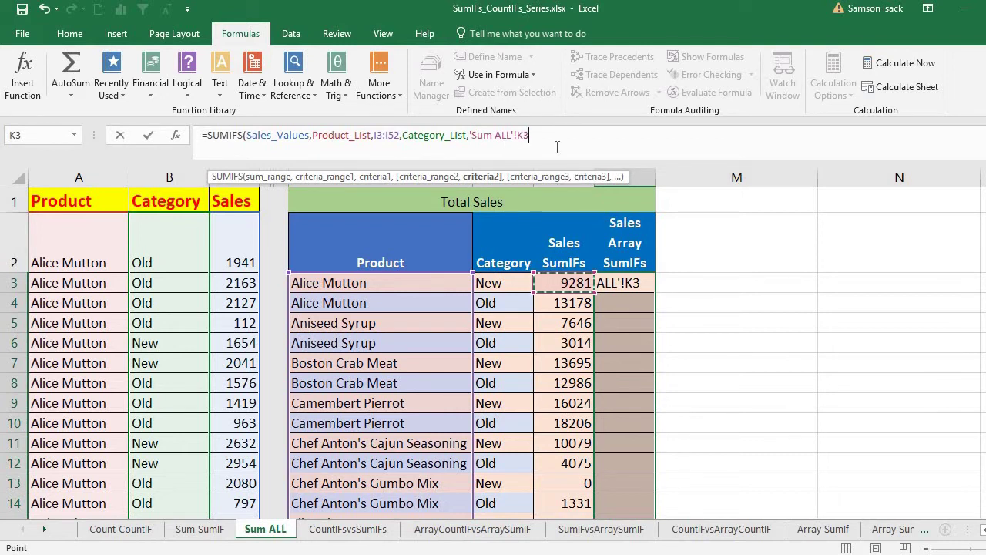
key(BackSpace)
key(BackSpace)
key(BackSpace)
key(BackSpace)
key(BackSpace)
key(BackSpace)
key(BackSpace)
key(BackSpace)
key(BackSpace)
key(BackSpace)
key(BackSpace)
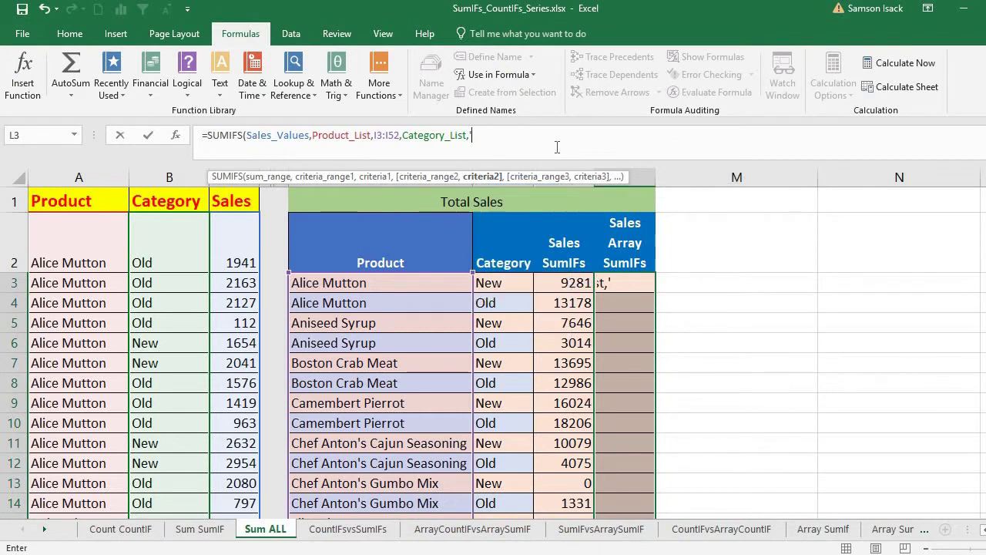
click(509, 283)
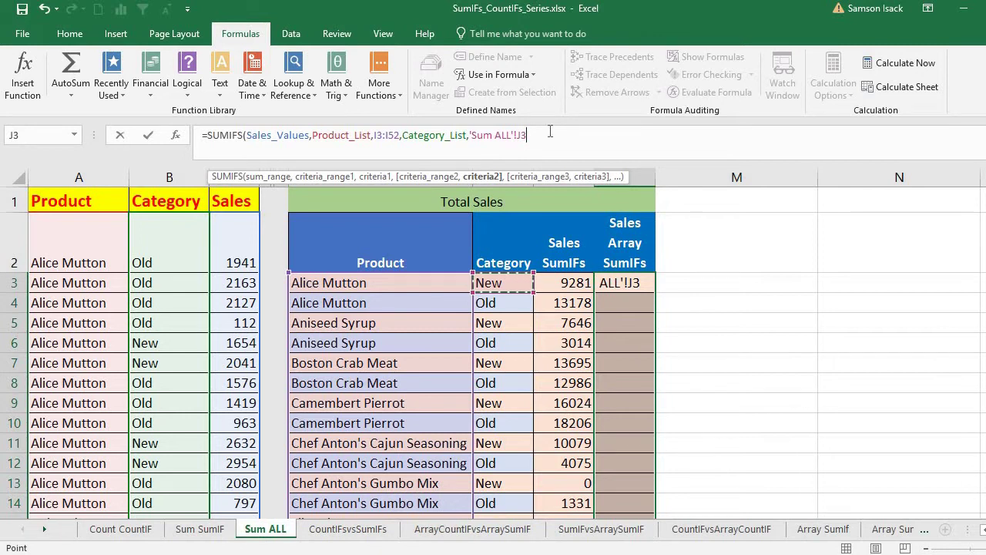
drag(504, 320, 524, 470)
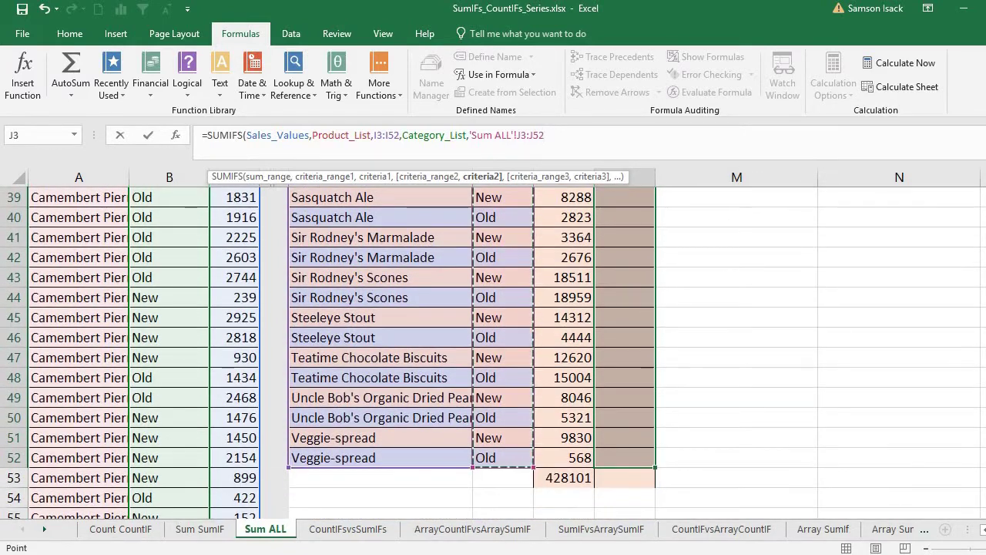
drag(985, 255, 985, 238)
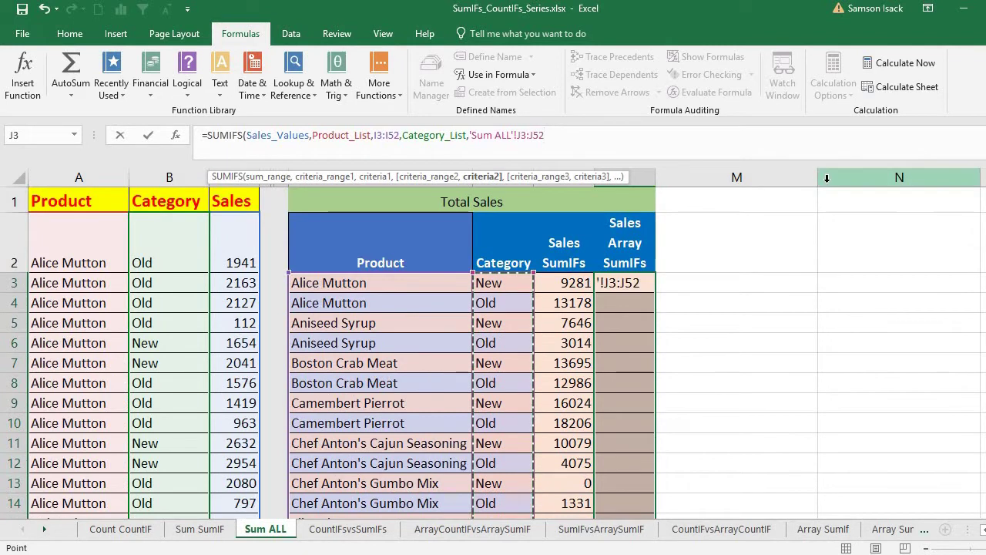
text(,)
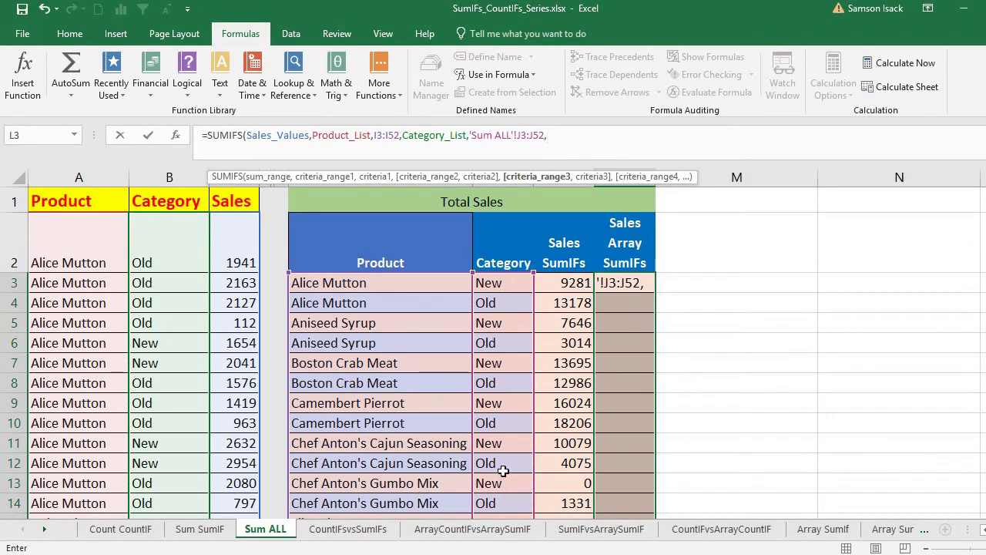
Step: Strip the 'Sum ALL'! prefix and extra comma, close the SUMIFS, and commit with Ctrl+Shift+Enter
click(515, 134)
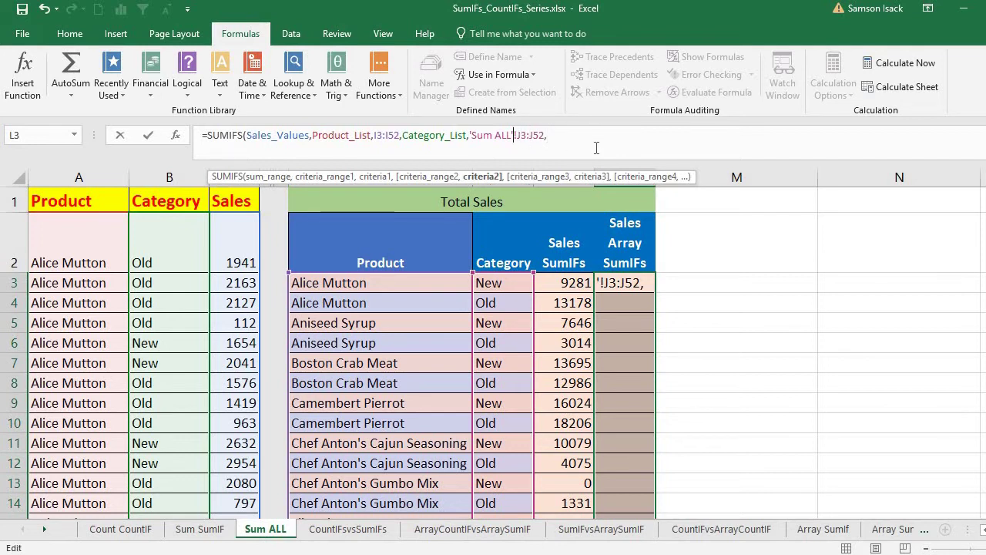
key(BackSpace)
key(BackSpace)
key(BackSpace)
key(BackSpace)
key(BackSpace)
key(BackSpace)
key(BackSpace)
key(BackSpace)
key(BackSpace)
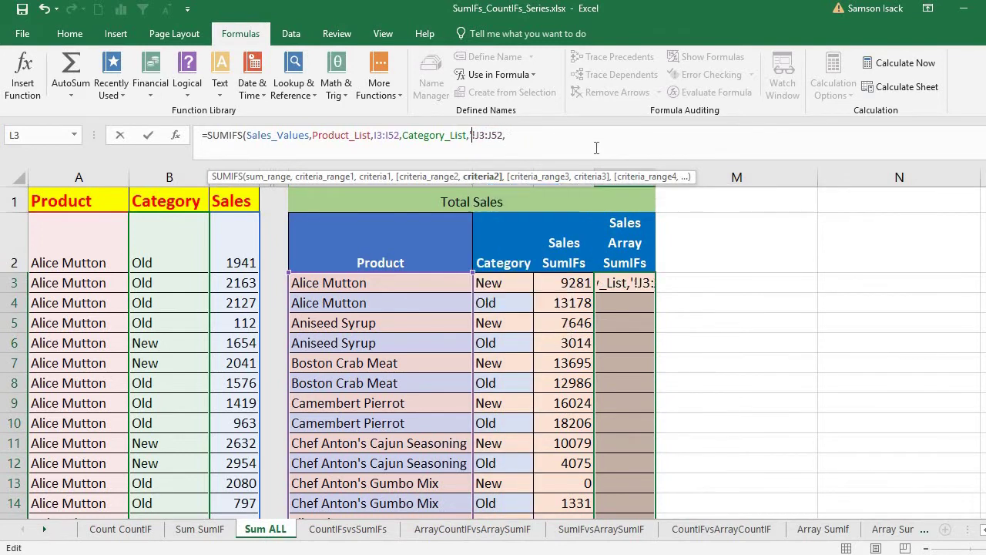
key(Delete)
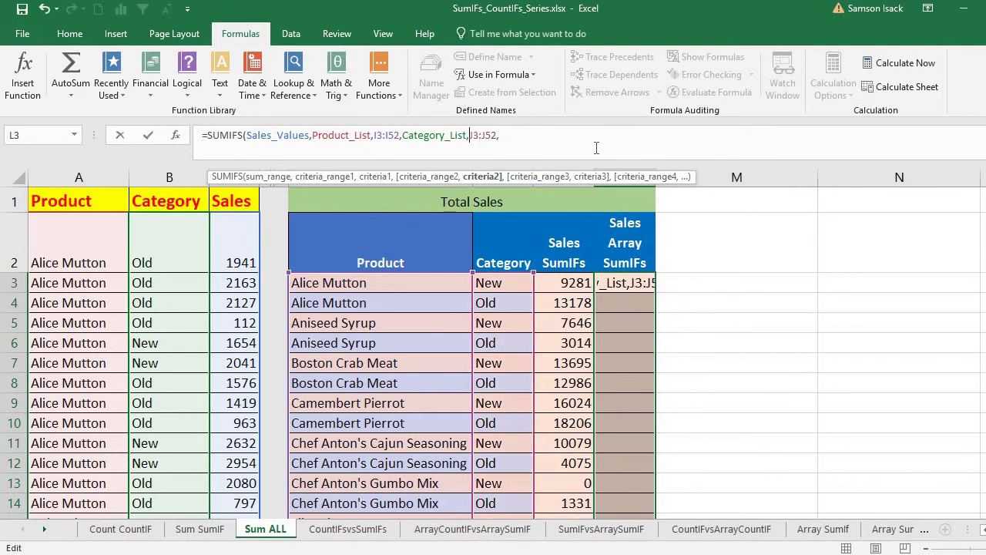
click(578, 138)
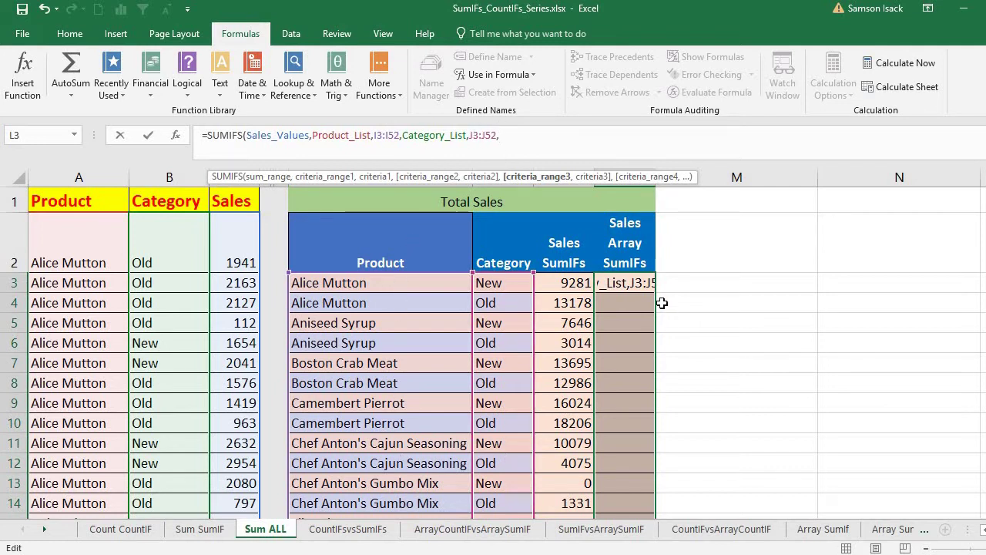
key(BackSpace)
key(End)
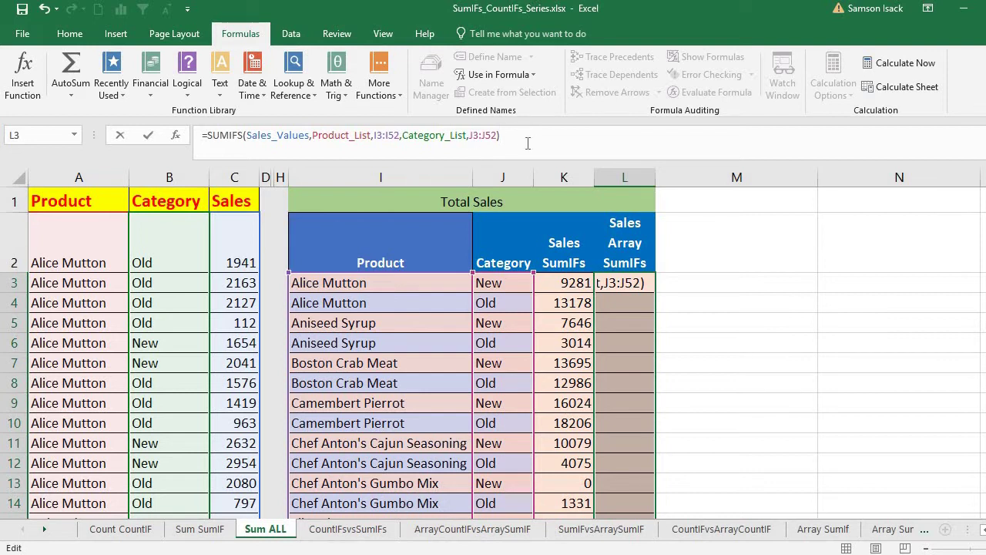
drag(528, 143, 199, 137)
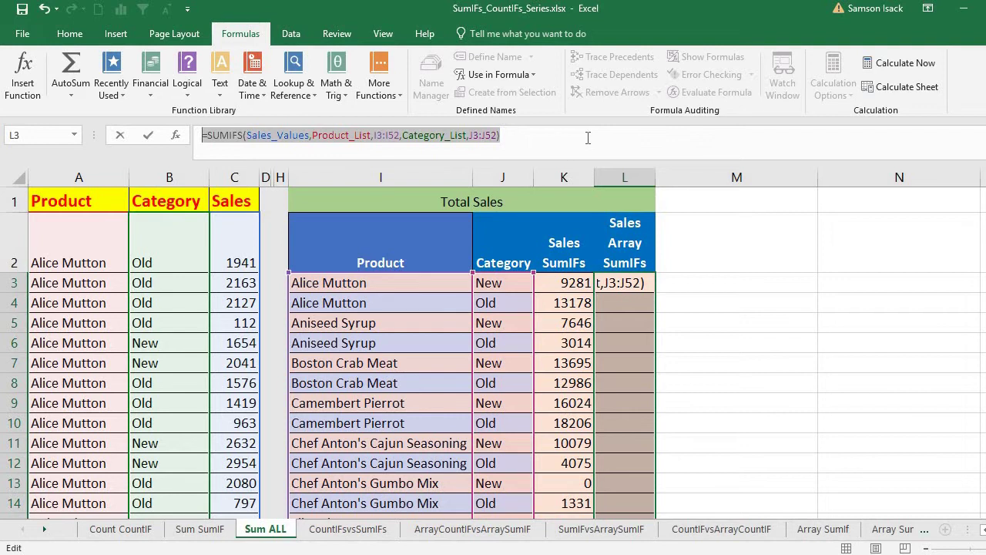
key(ctrl+shift+Return)
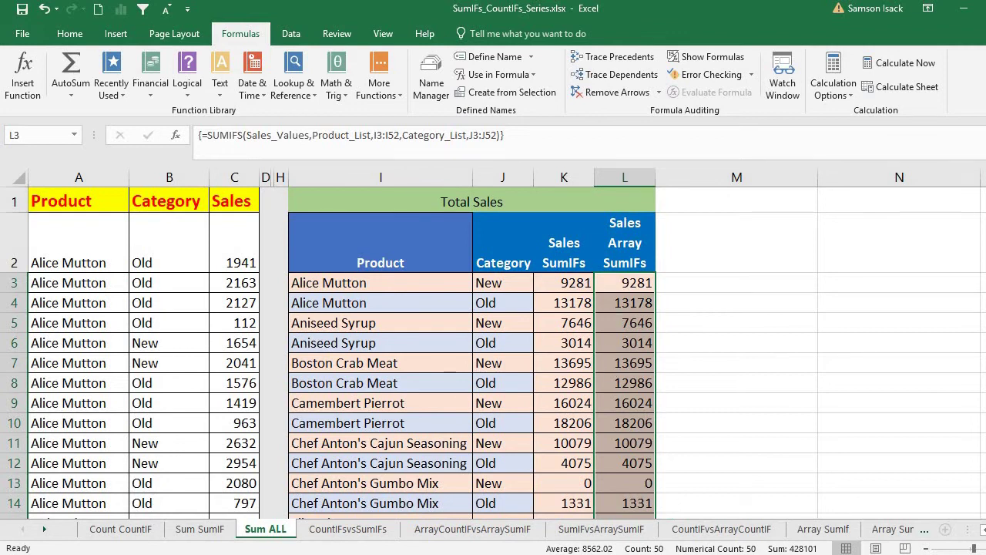
scroll(493, 352, down, 14)
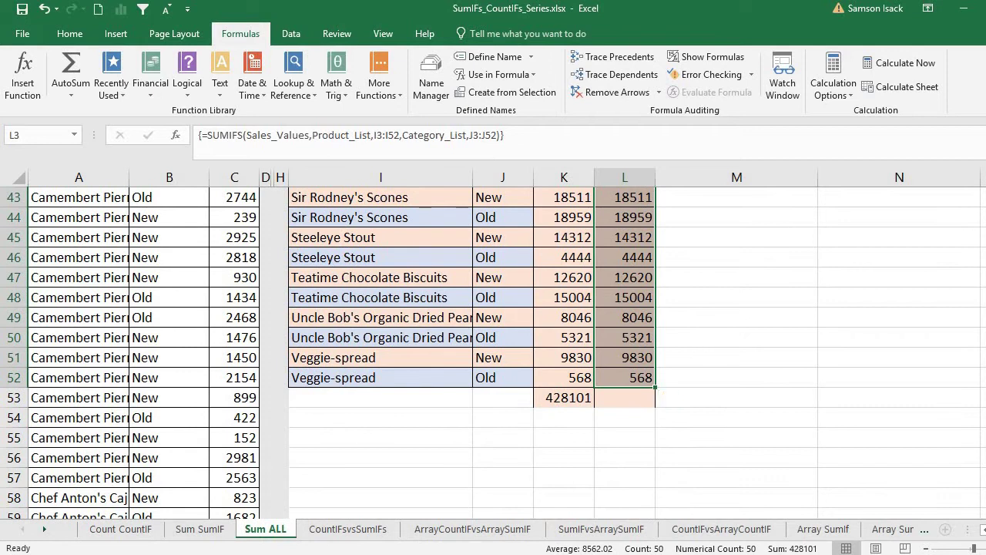
scroll(350, 316, up, 14)
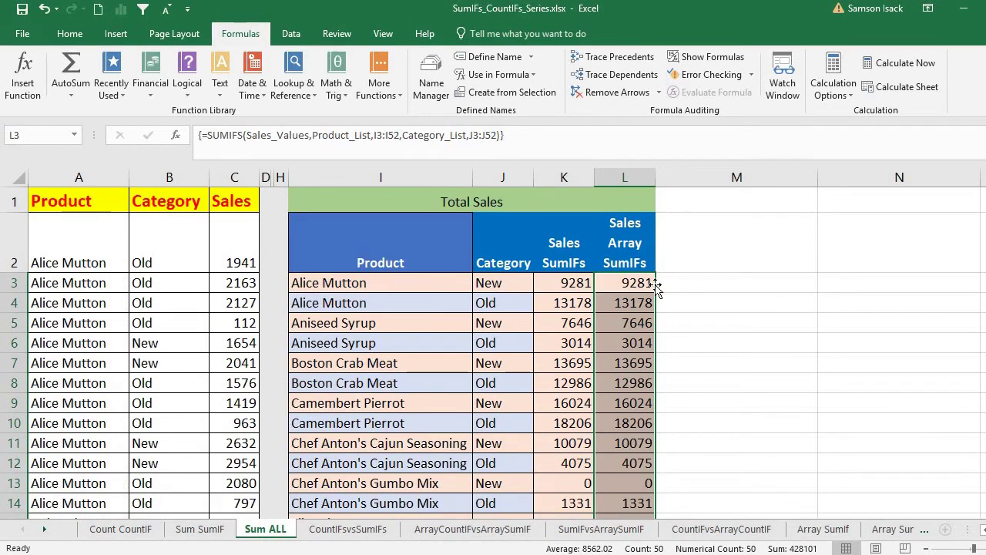
click(624, 283)
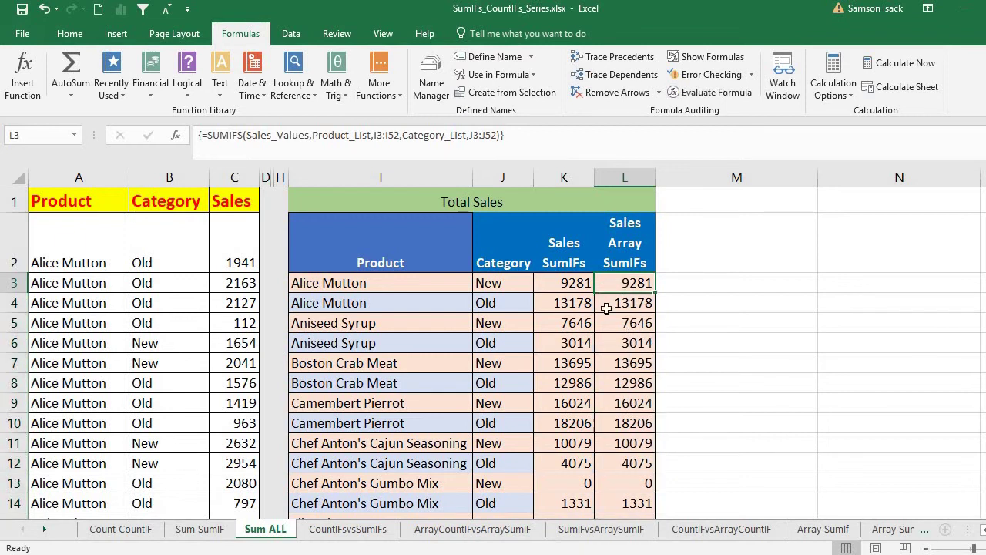
click(567, 282)
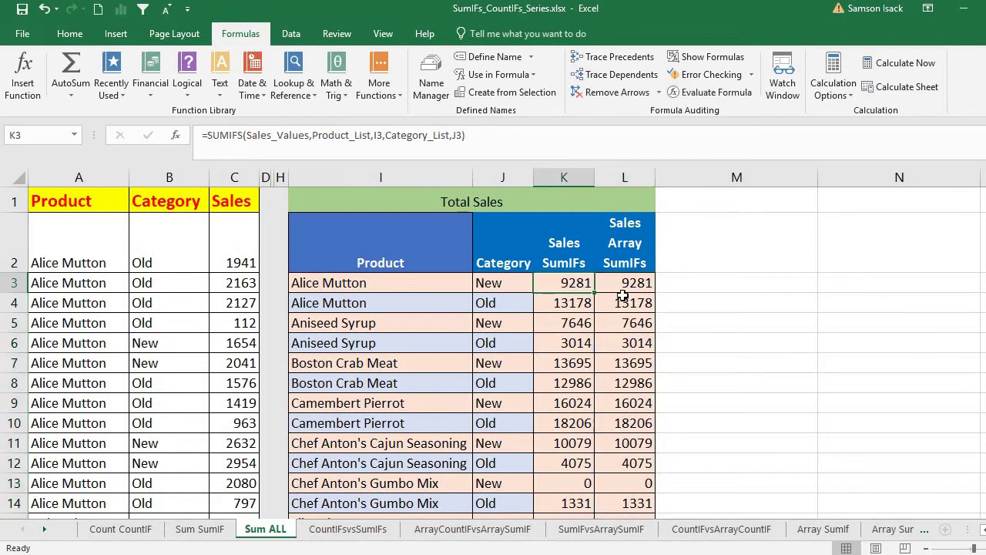
click(574, 303)
key(Right)
key(Return)
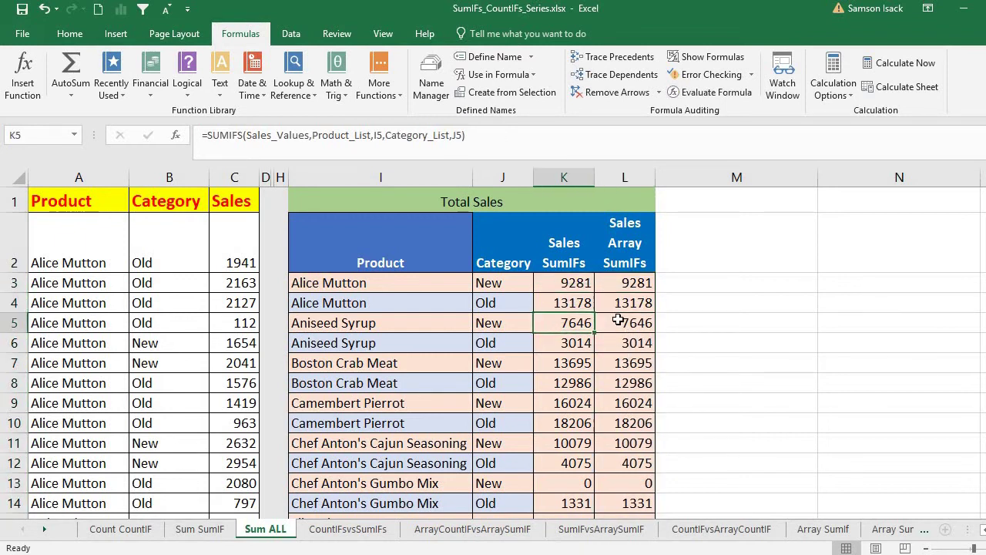
key(Tab)
key(Return)
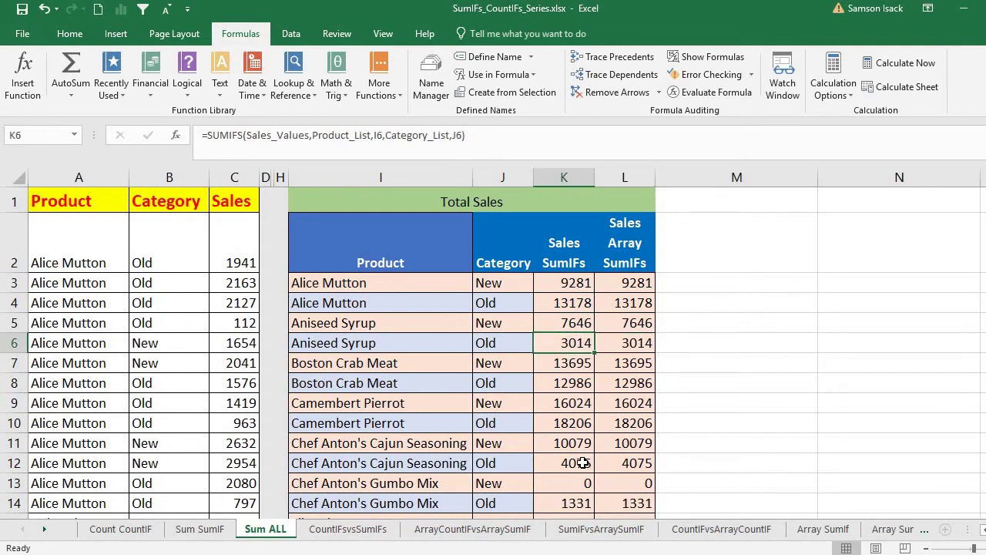
click(616, 281)
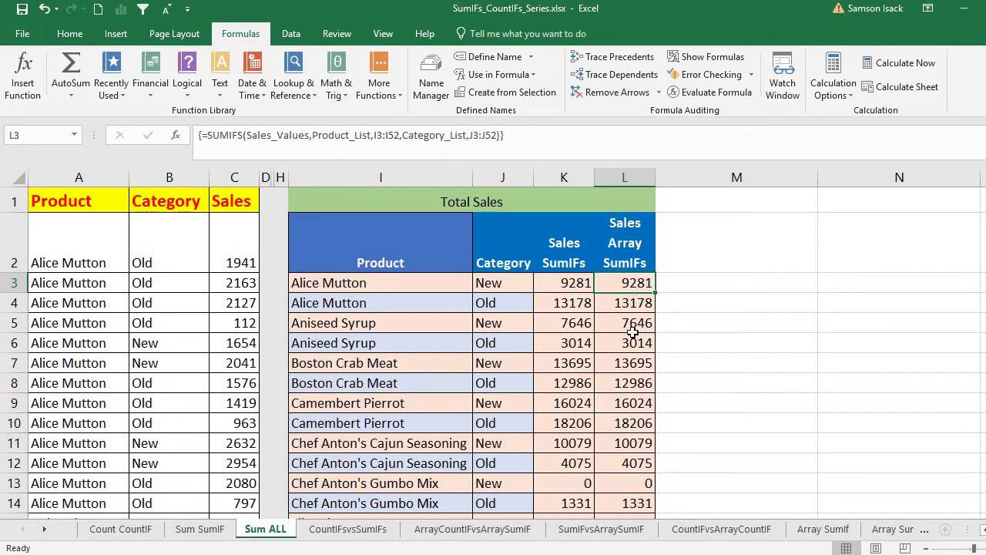
click(627, 502)
click(634, 279)
click(381, 283)
click(523, 284)
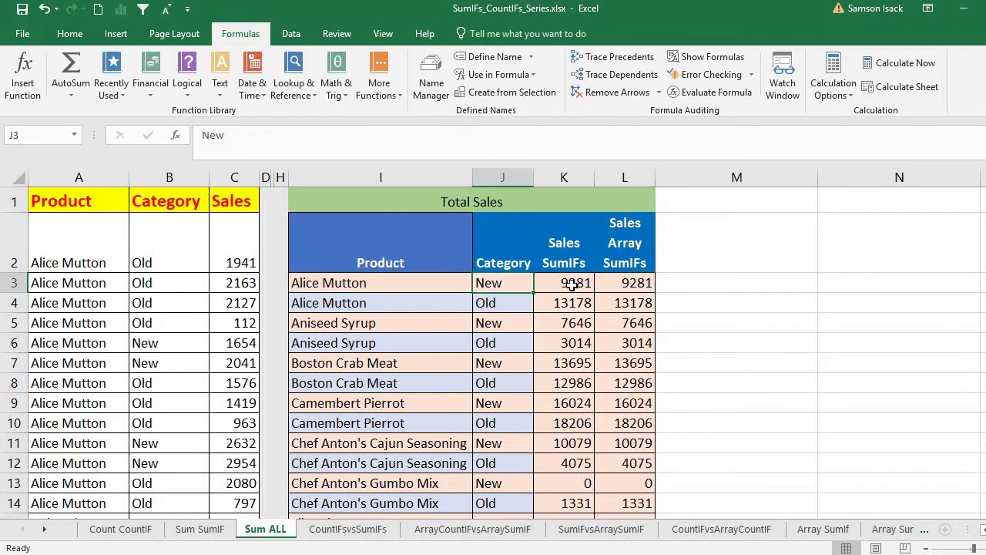
click(574, 284)
click(624, 283)
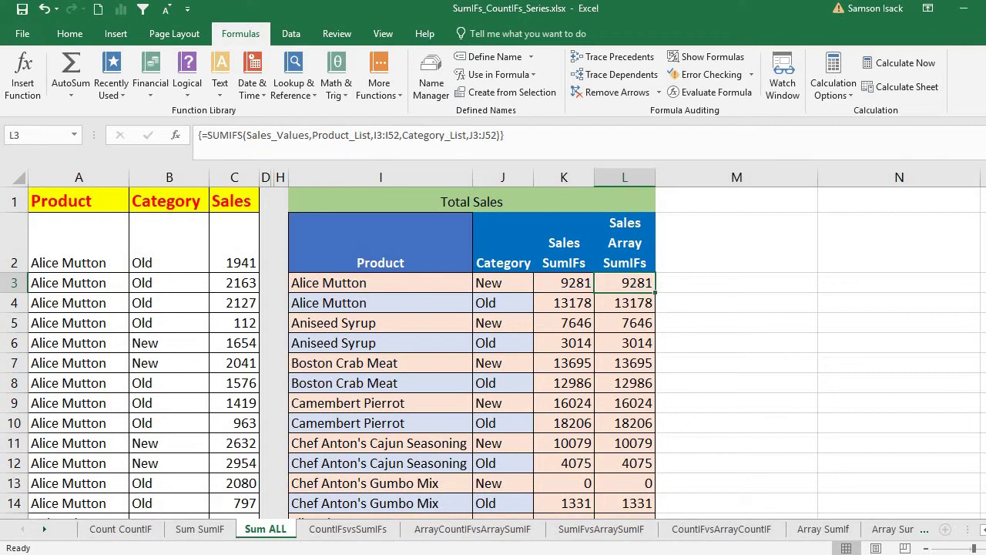
click(436, 307)
shift+click(501, 304)
click(639, 303)
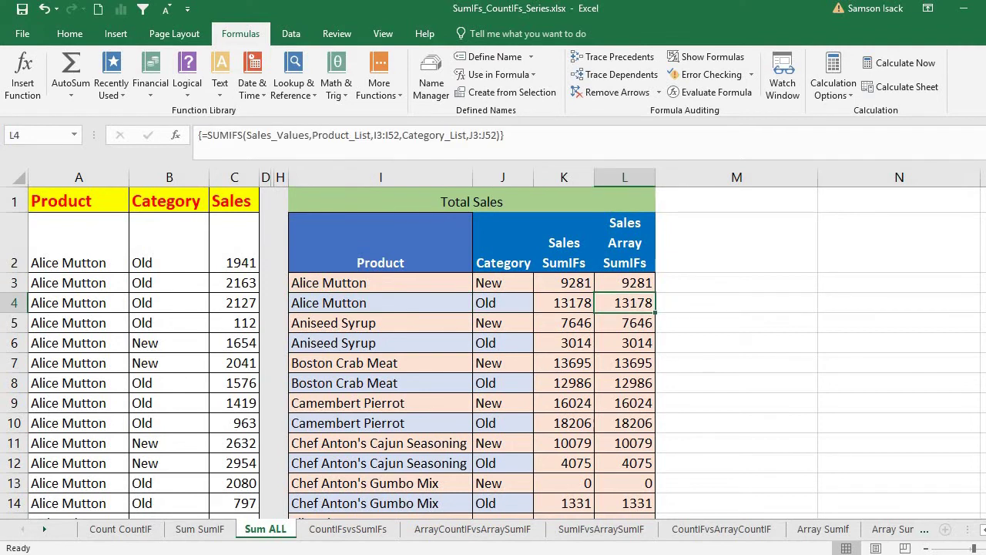
scroll(493, 346, down, 20)
scroll(493, 346, up, 20)
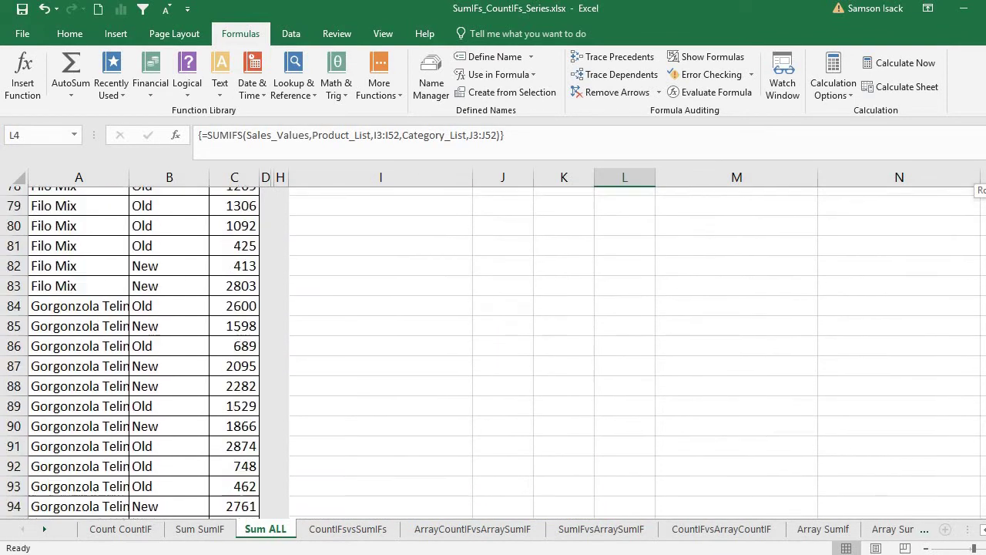
Step: Enter =SUM(L3:L52) in L53 and confirm it shows 428101
click(626, 351)
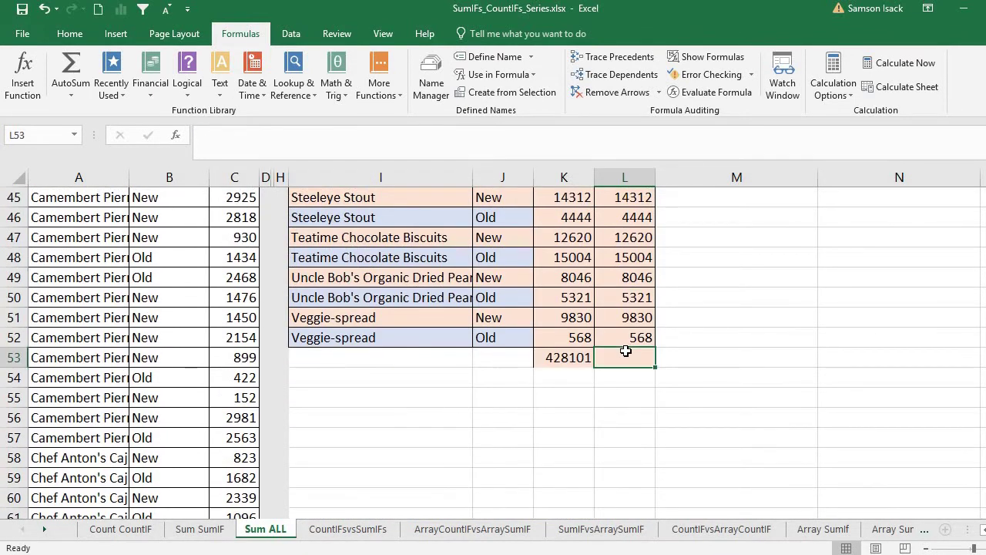
text(=SUM()
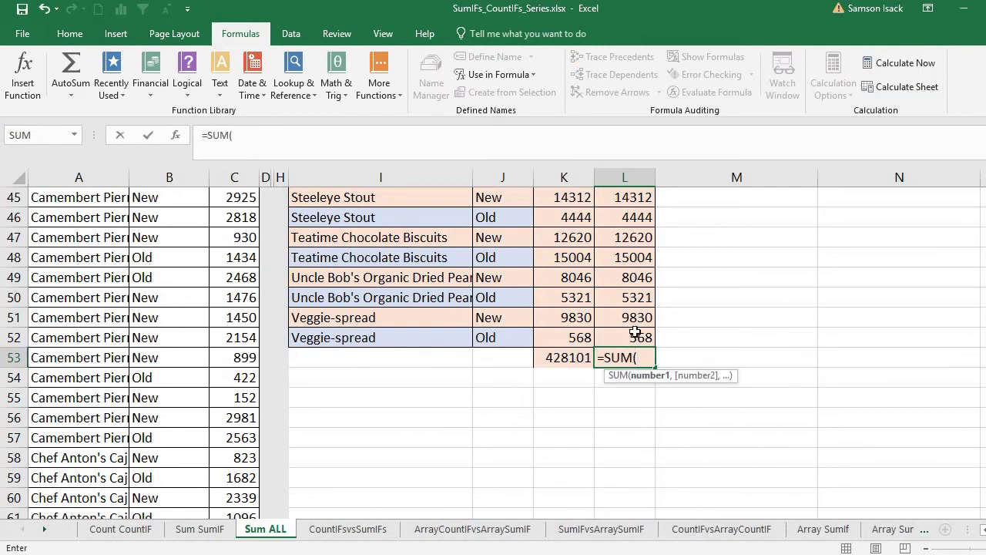
click(635, 333)
key(shift+Up)
key(shift+Up)
key(shift+Up)
key(shift+Up)
key(shift+Up)
key(shift+Up)
key(shift+Up)
key(shift+Up)
key(shift+Up)
key(shift+Up)
key(shift+Up)
key(shift+Up)
key(shift+Up)
key(shift+Up)
key(shift+Up)
key(shift+Up)
key(shift+Up)
key(shift+Up)
key(shift+Up)
key(shift+Up)
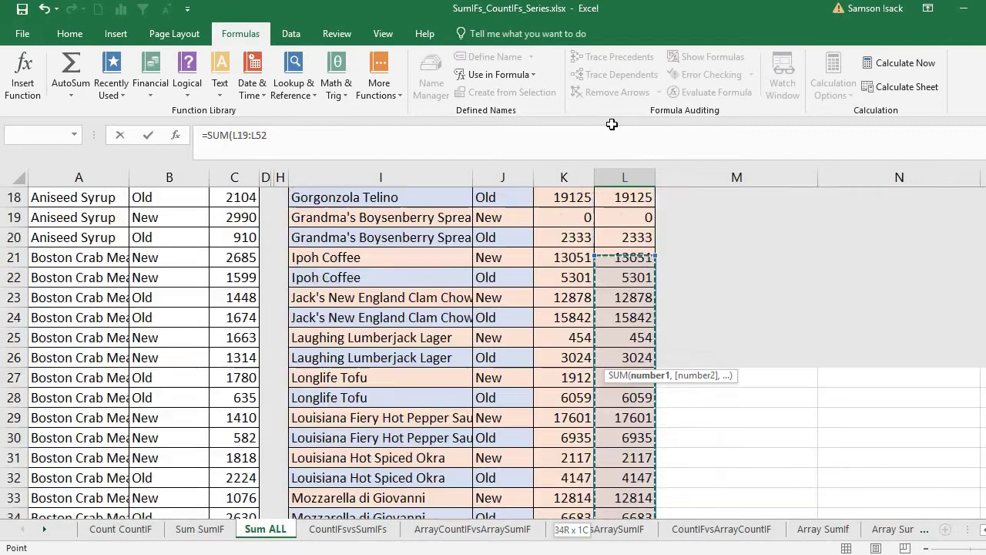
drag(627, 248, 638, 282)
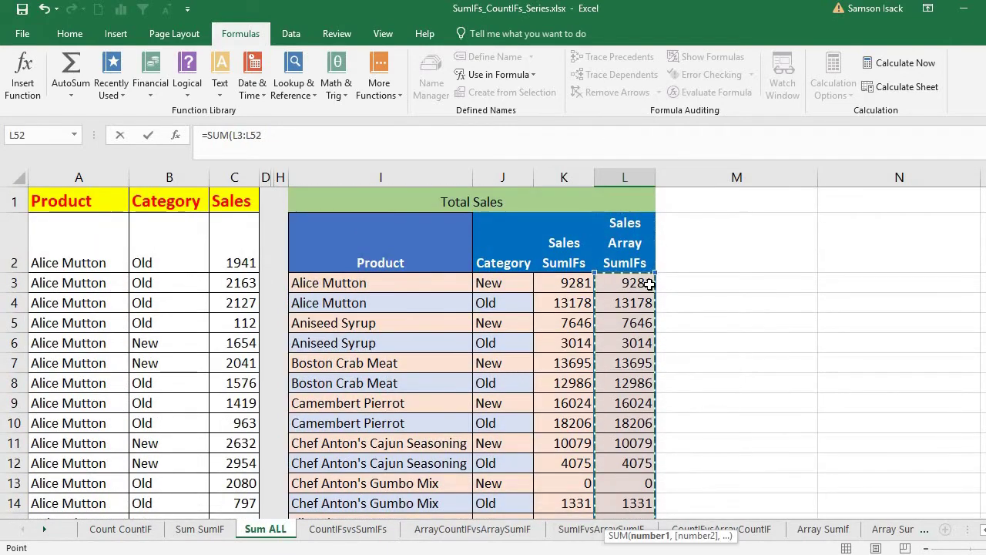
key(Return)
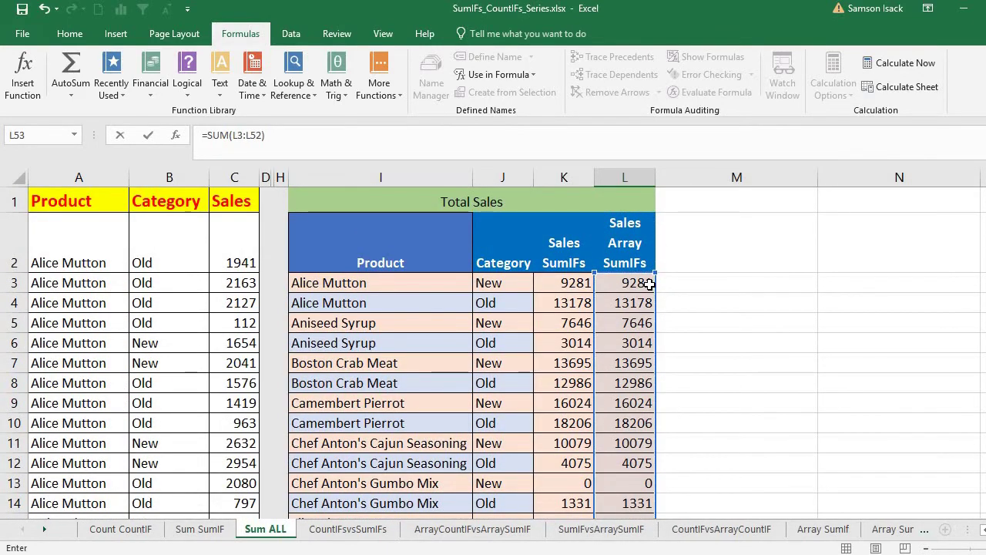
scroll(649, 284, down, 1)
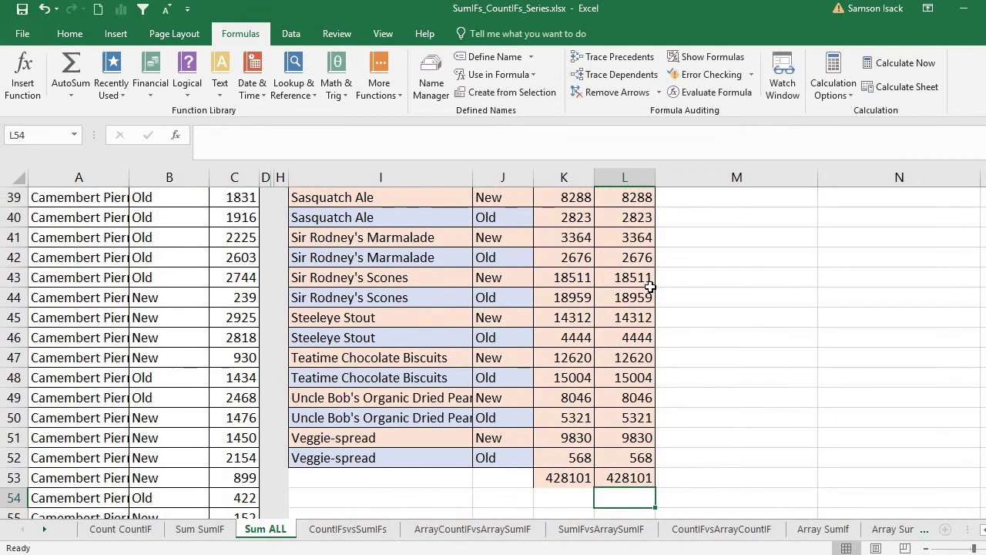
click(628, 480)
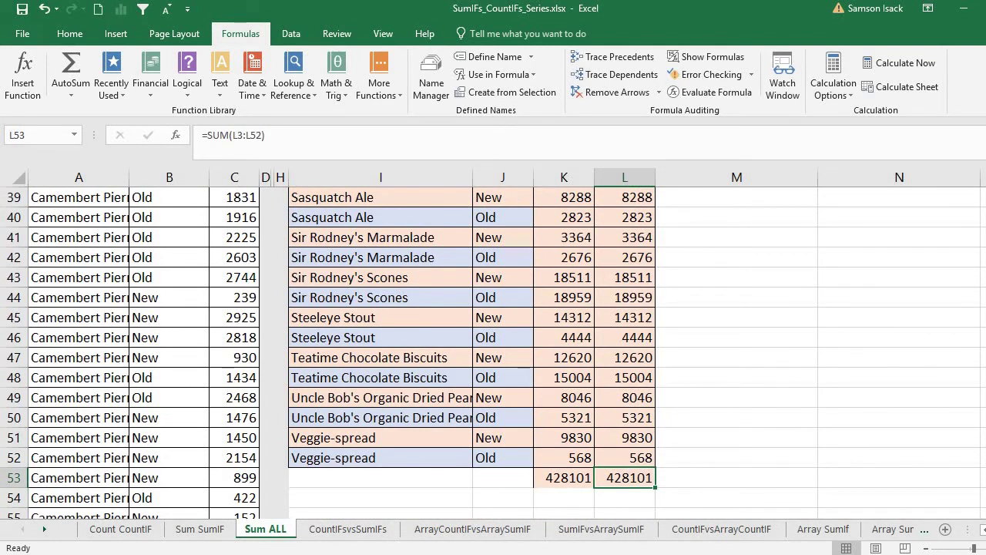
scroll(637, 353, up, 13)
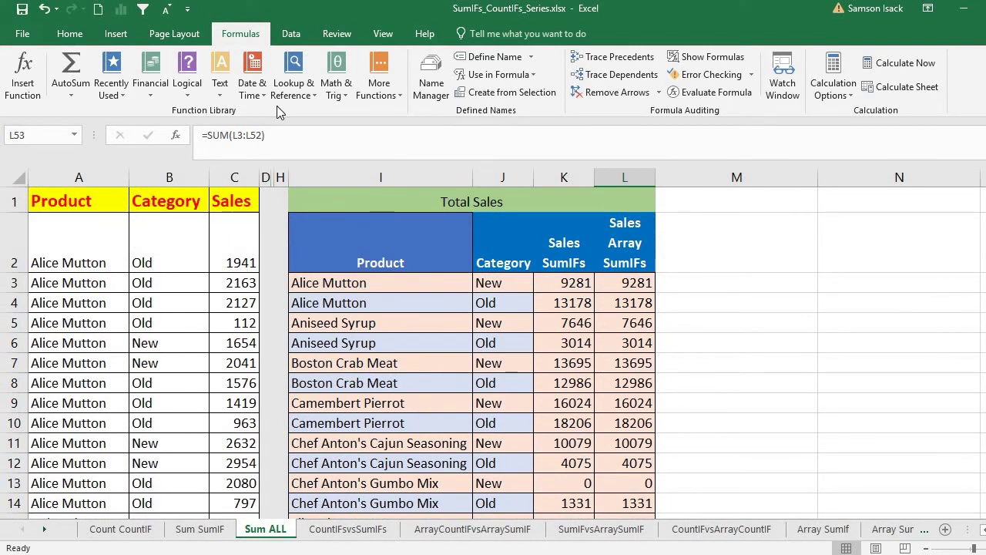
Step: Unhide columns D:H to reveal the SUMIF table and narrow column H into a thin spacer
click(268, 177)
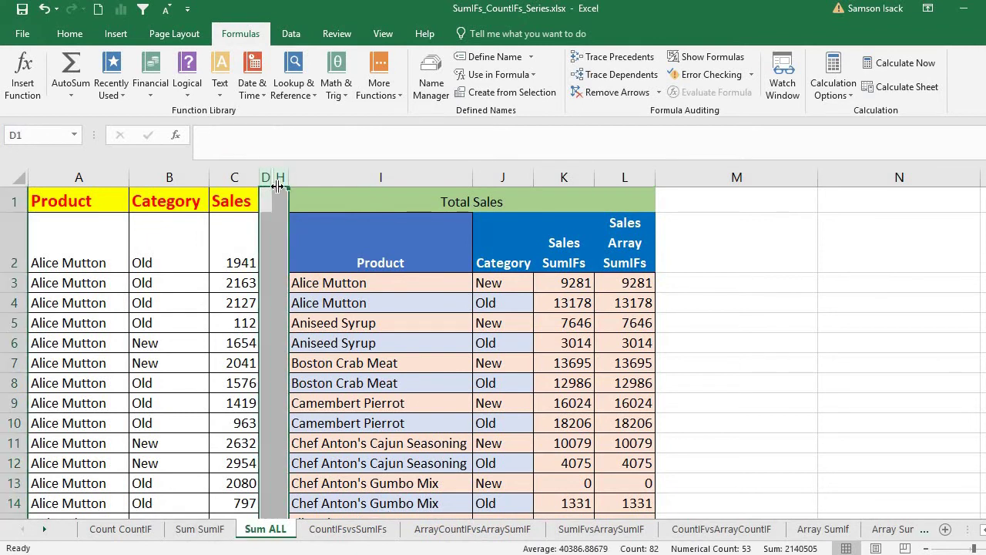
right_click(272, 203)
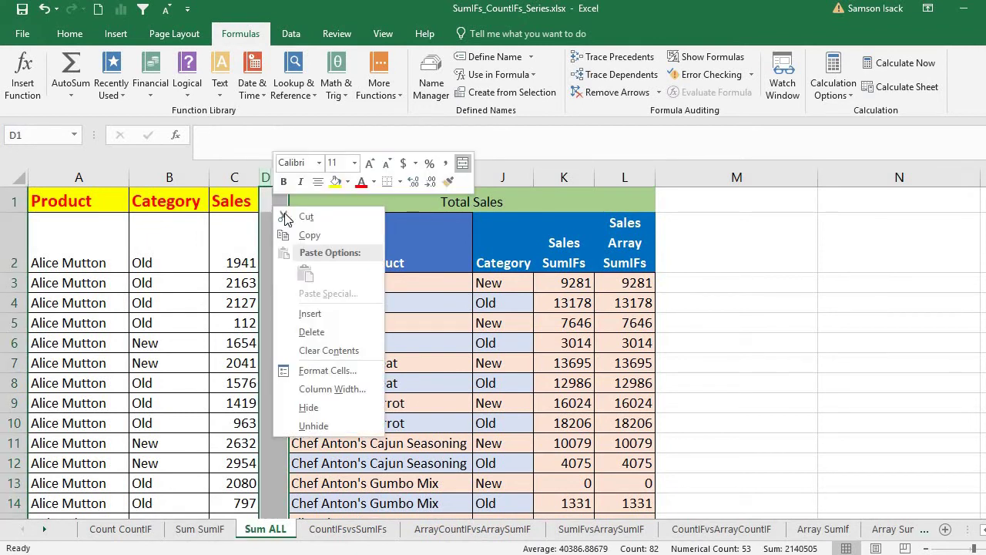
click(313, 425)
click(737, 341)
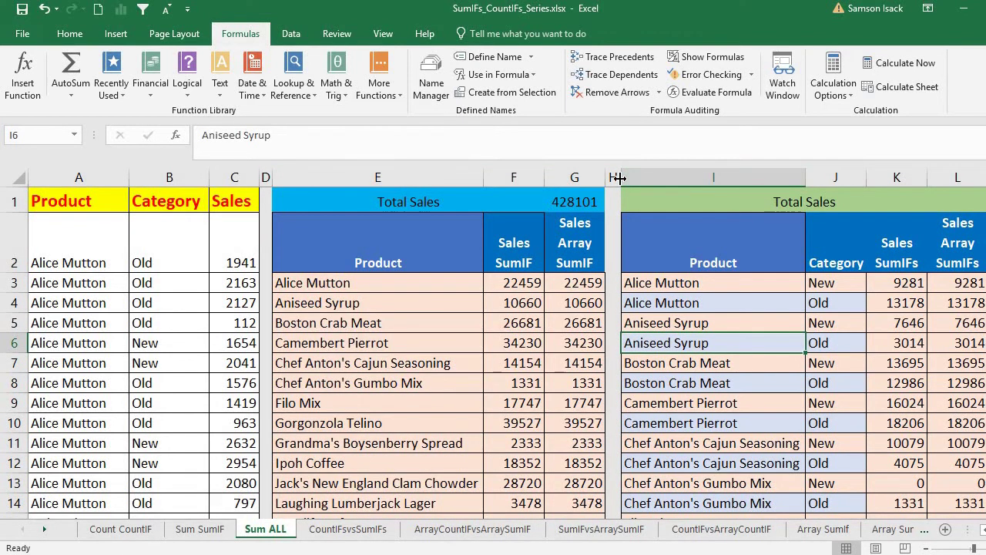
drag(619, 180, 612, 181)
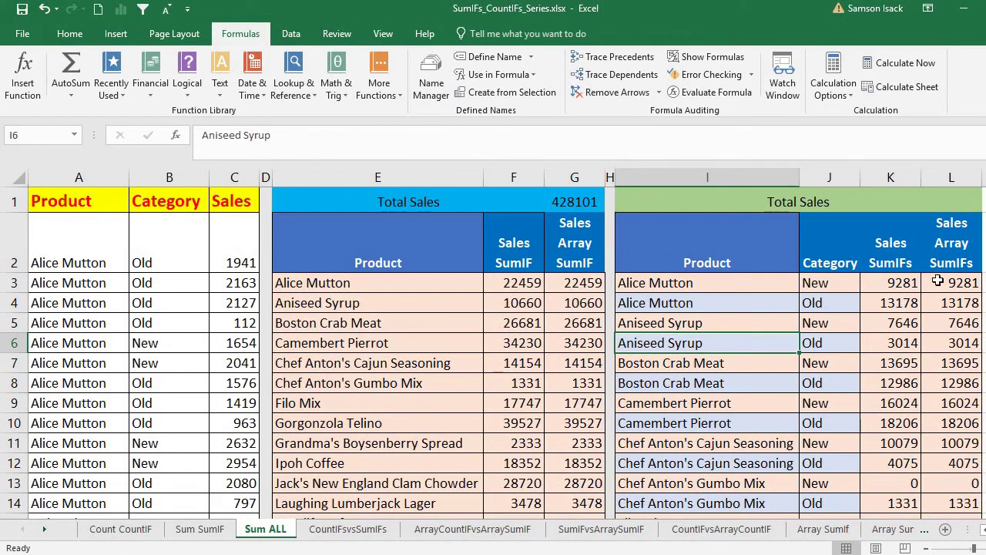
Step: Compare Alice Mutton's summed SUMIFS values K3:K4 against the SUMIF formula result in F3
drag(895, 285, 896, 307)
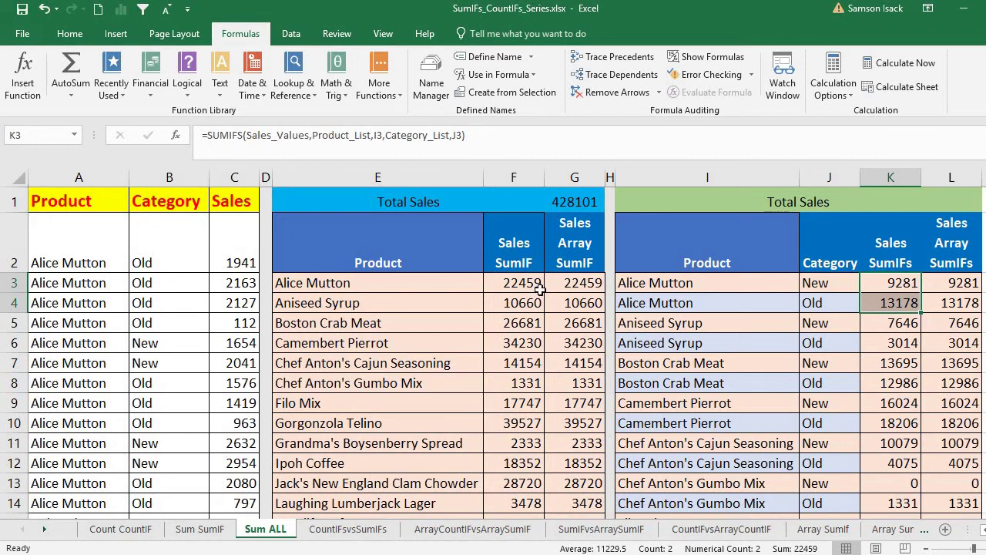
click(503, 282)
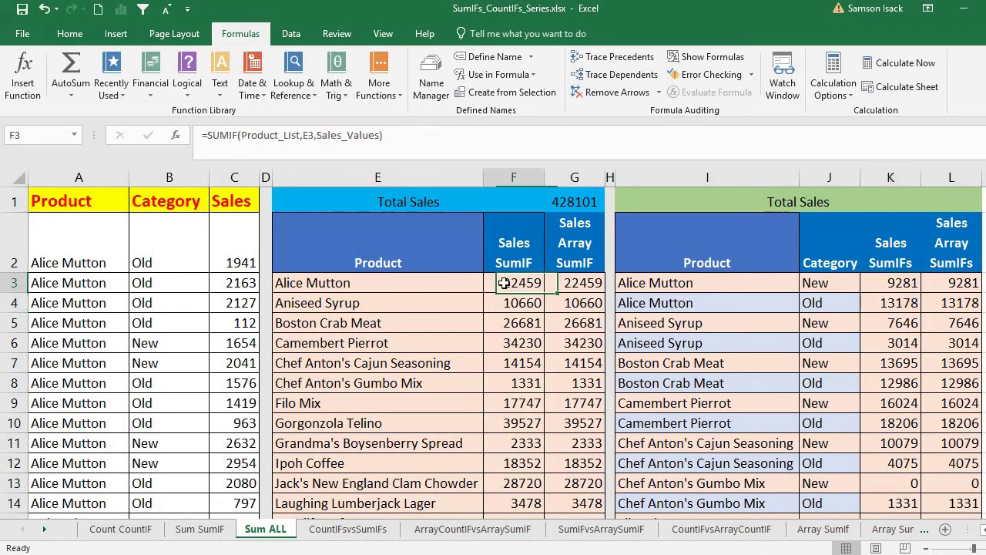
click(359, 283)
click(515, 282)
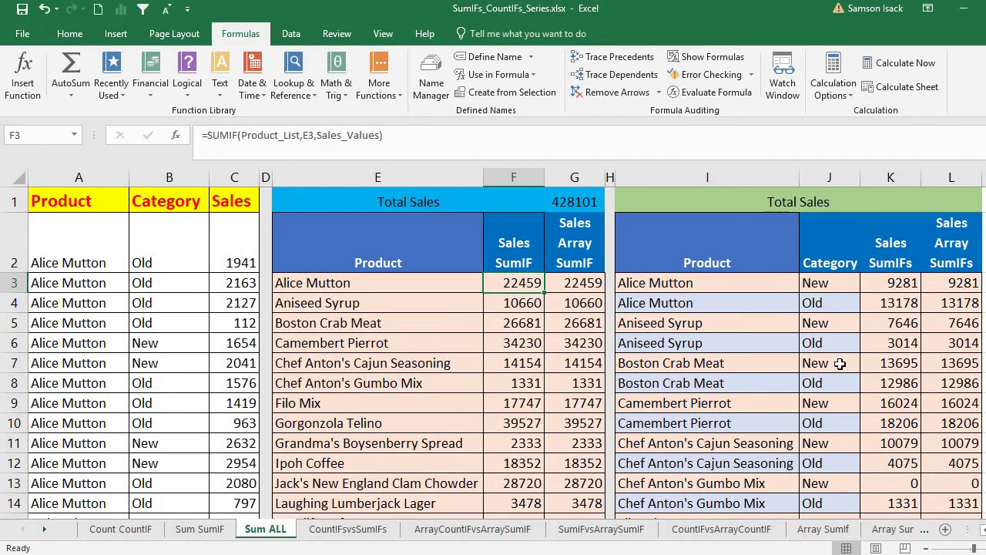
Step: Check array SUMIFS totals by selecting Boston Crab Meat's L7:L8 and the first six values L3:L8
drag(959, 365, 964, 379)
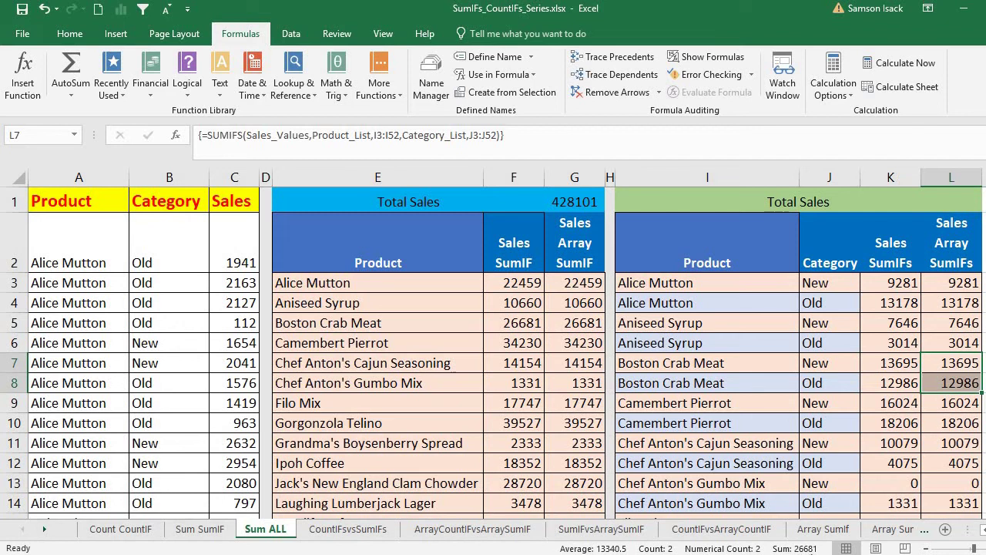
click(965, 284)
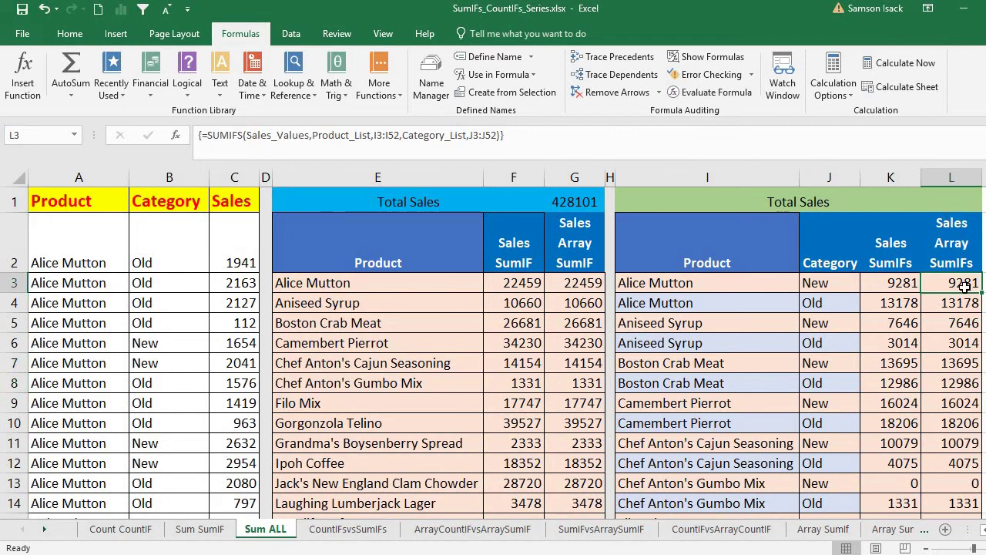
mouse_move(965, 285)
mouse_down()
mouse_move(966, 376)
mouse_move(967, 366)
mouse_up()
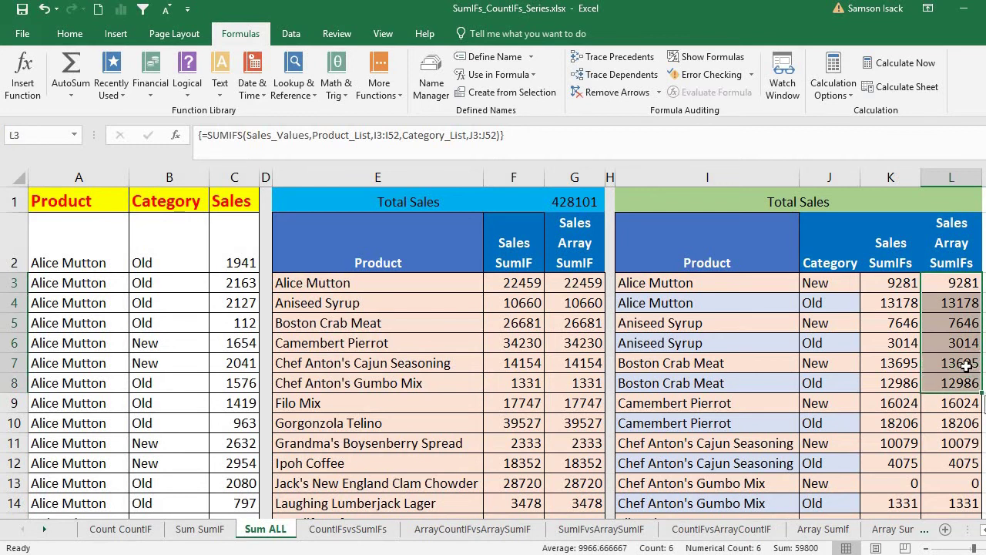
click(955, 285)
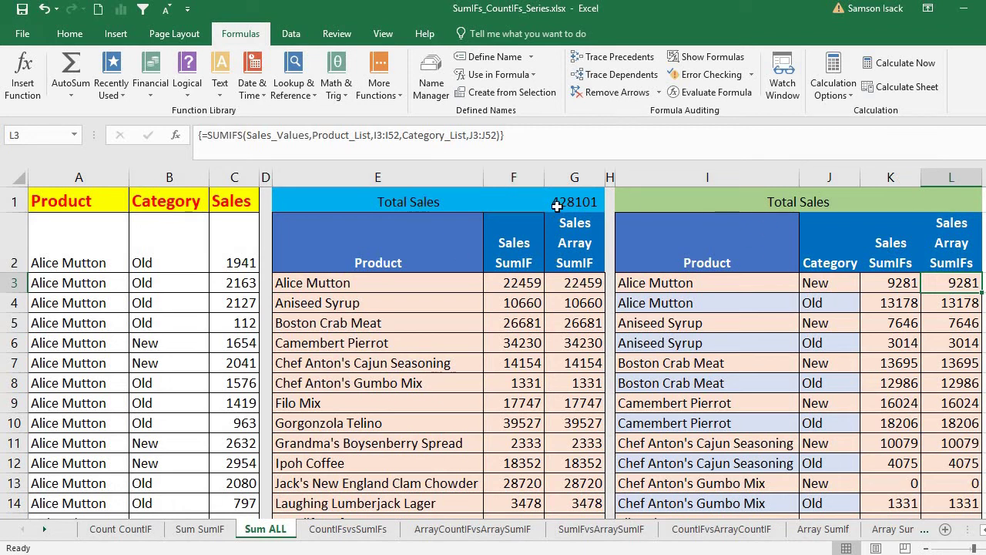
click(479, 202)
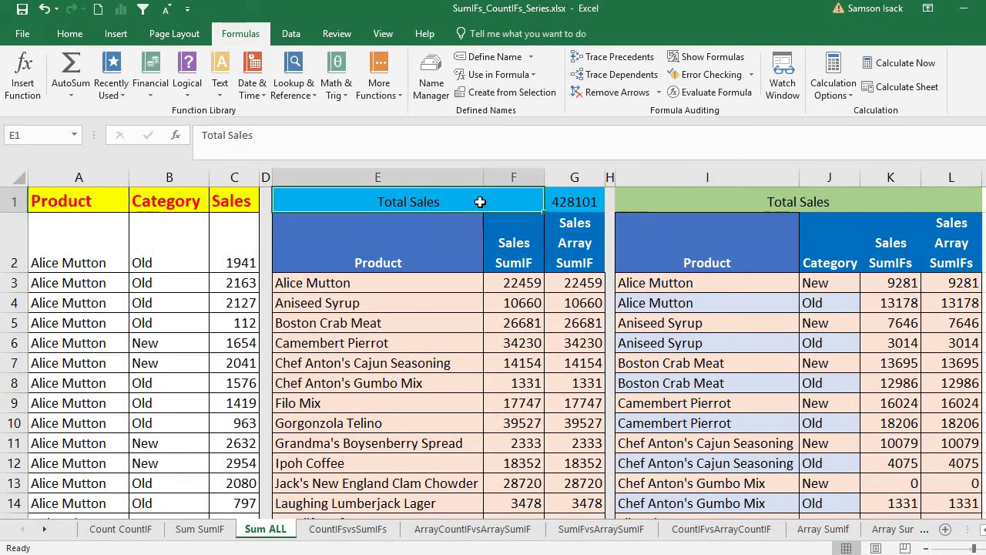
click(562, 199)
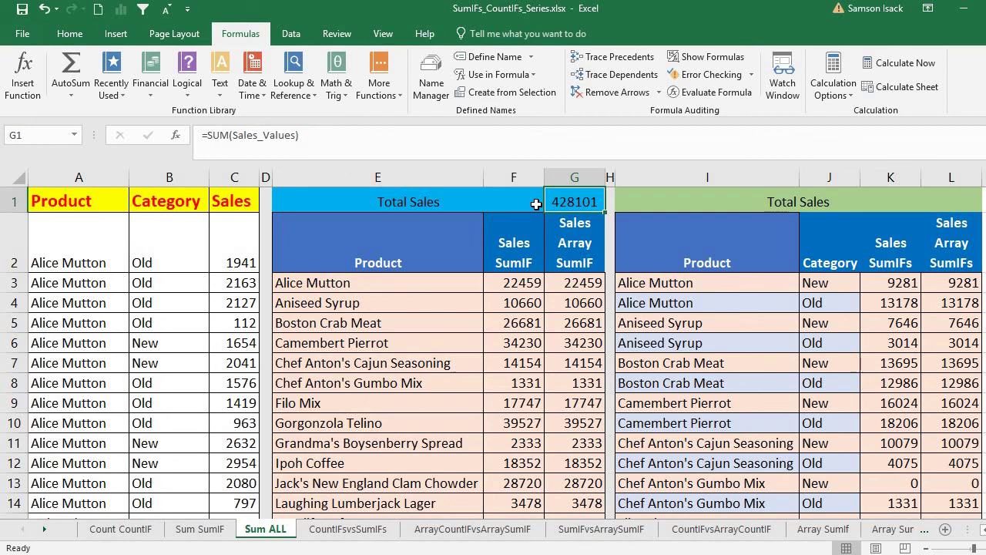
click(437, 200)
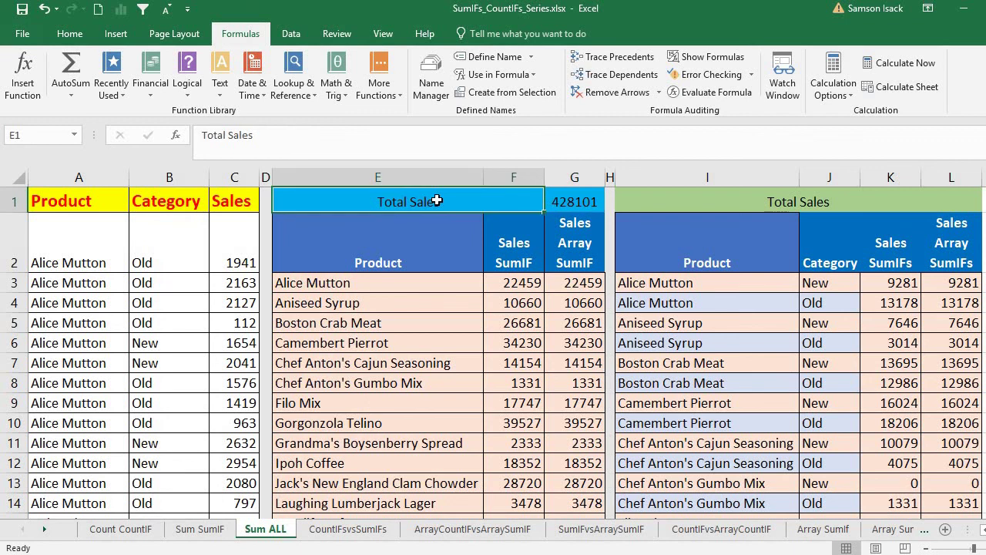